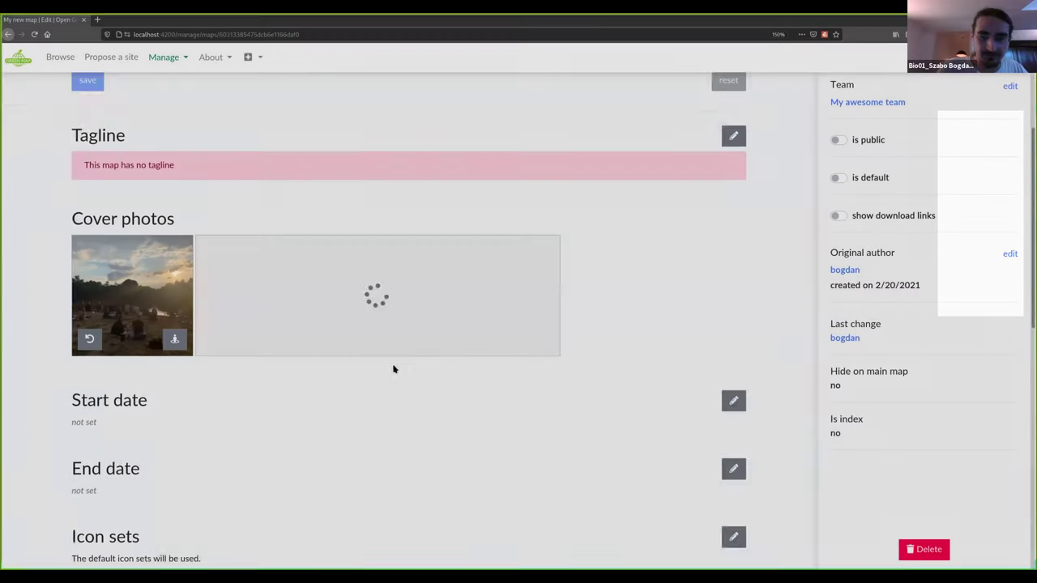
left_click_drag(58, 240, 159, 347)
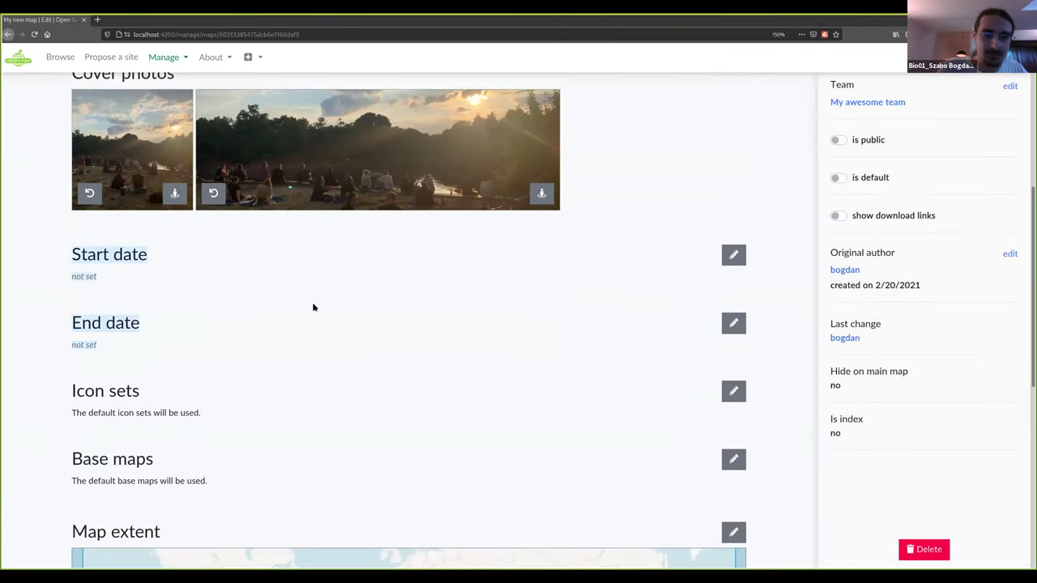
left_click(266, 345)
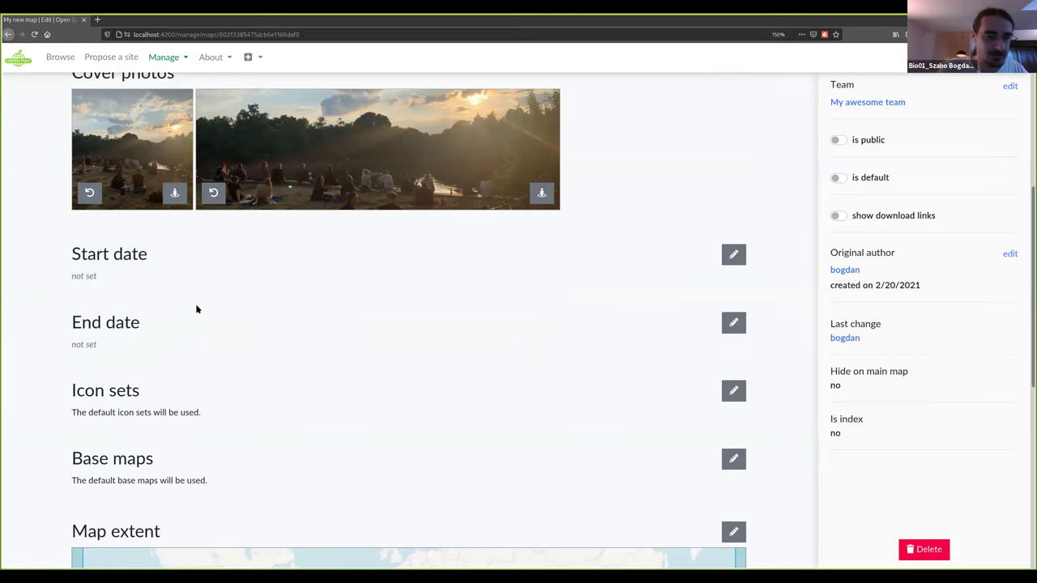
- Enable custom icon sets for the map and add a third icon set entry
scroll(196, 305, "down", 1)
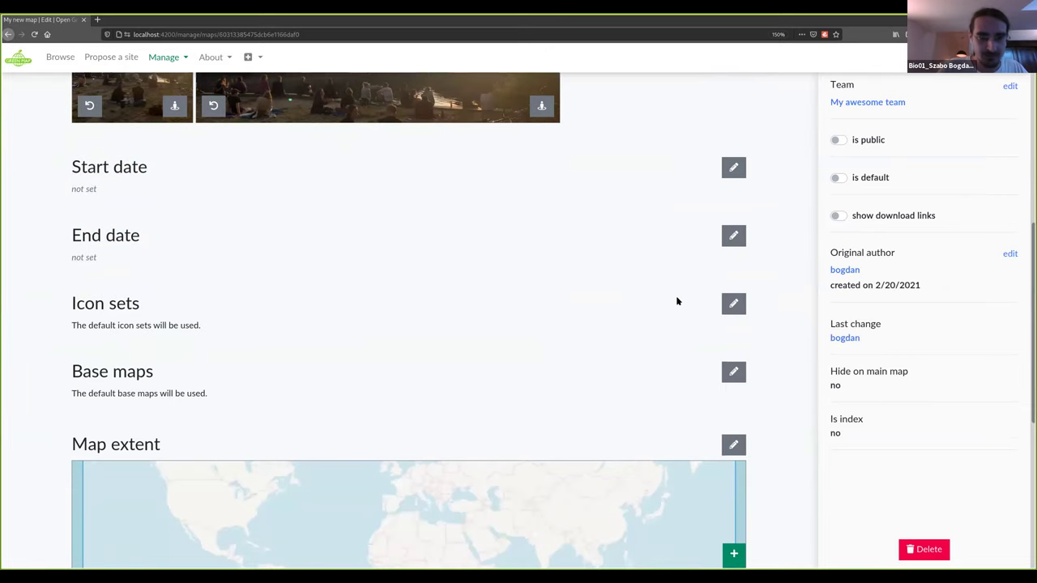
scroll(673, 234, "down", 1)
left_click(733, 216)
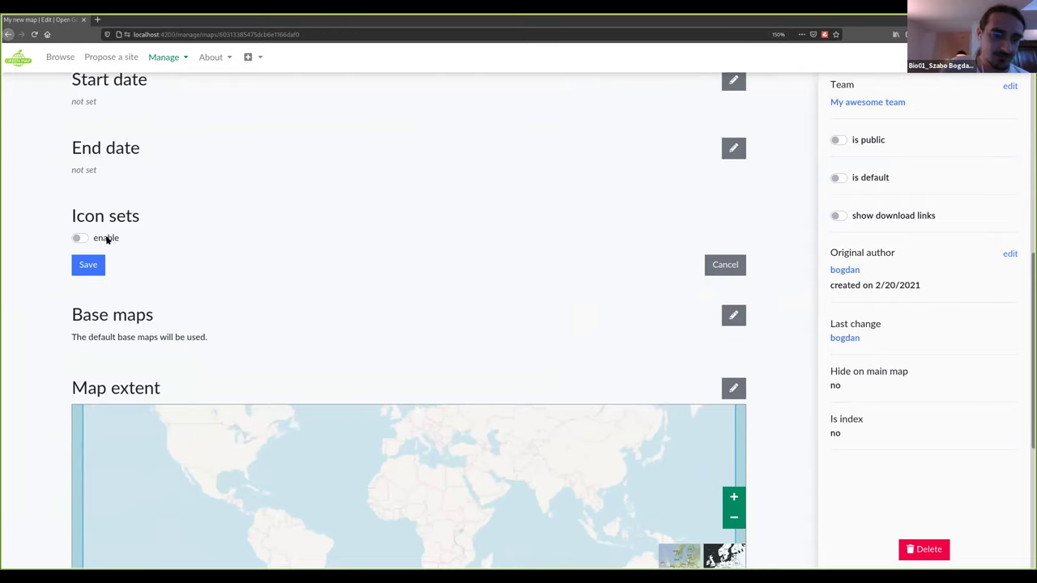
left_click(107, 239)
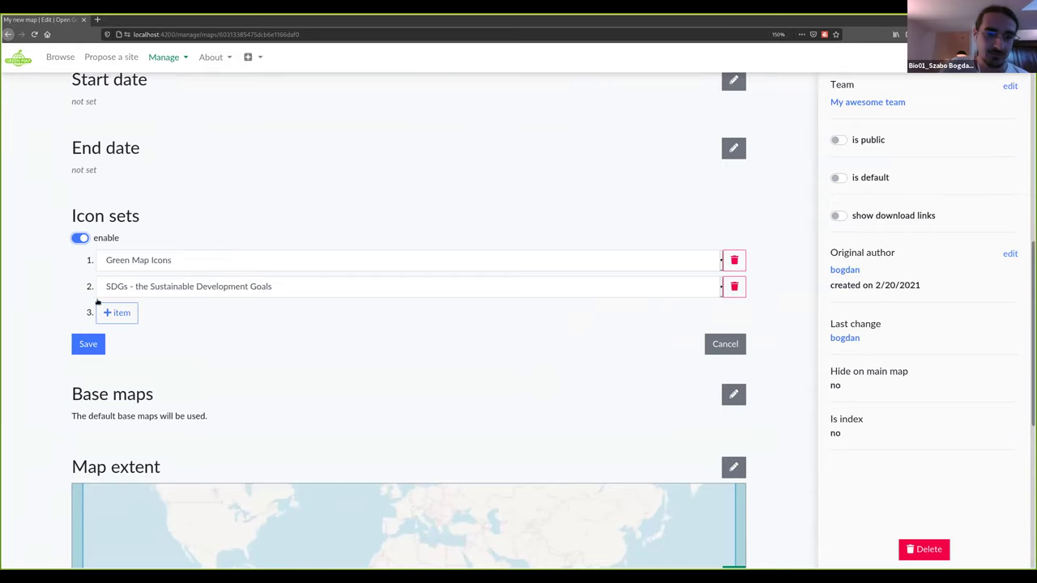
left_click(129, 313)
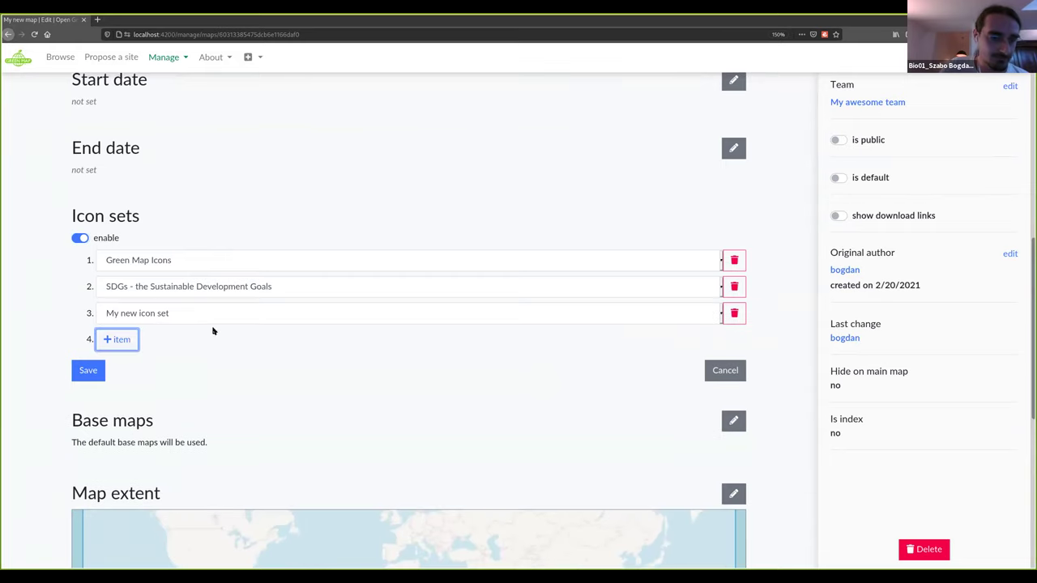
- Set the third icon set to Refill, and switch it to SDGs - the Sustainable Development Goals
left_click(201, 314)
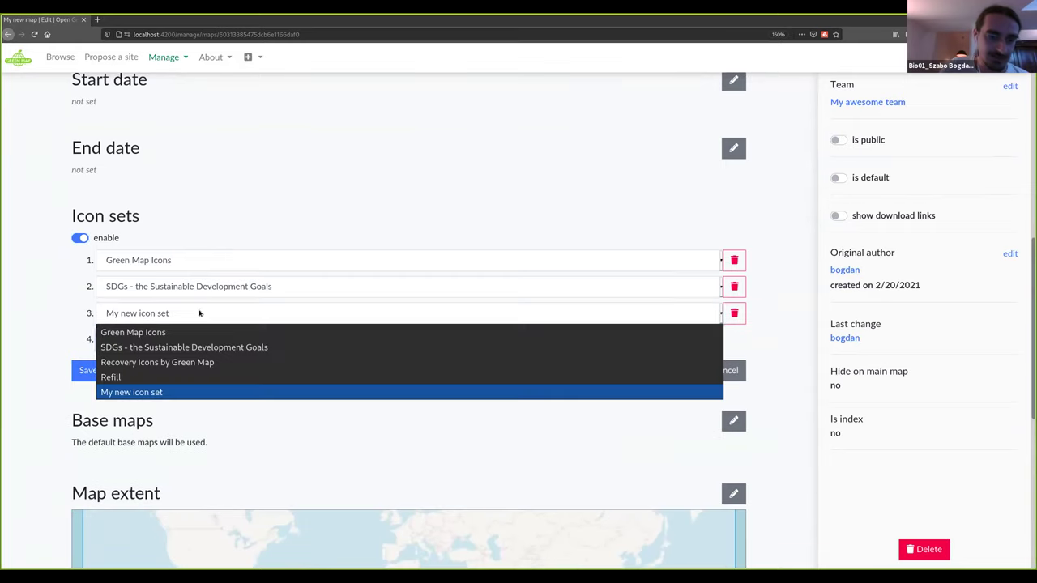
left_click(146, 376)
left_click(241, 313)
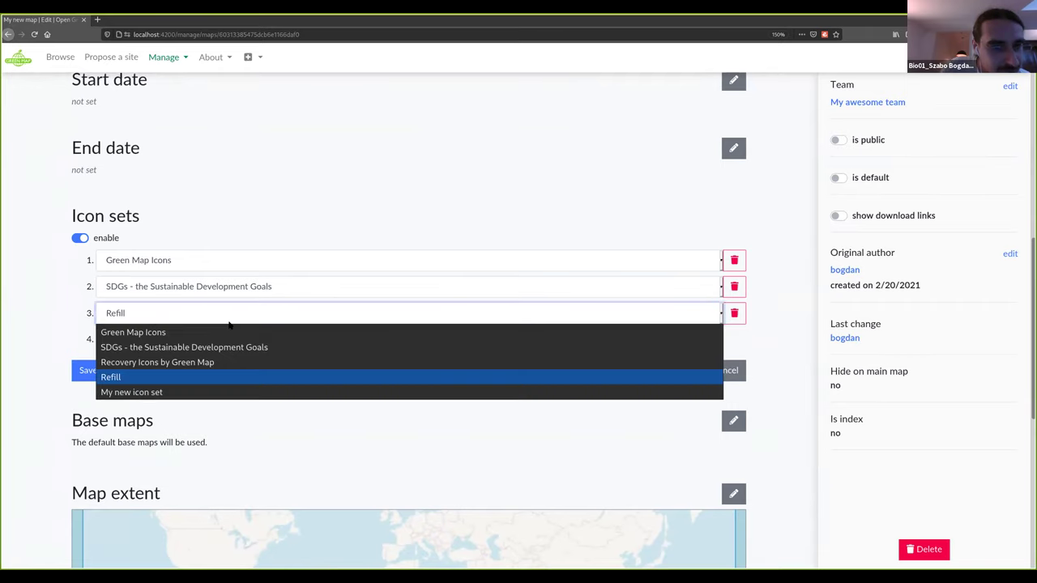
left_click(258, 348)
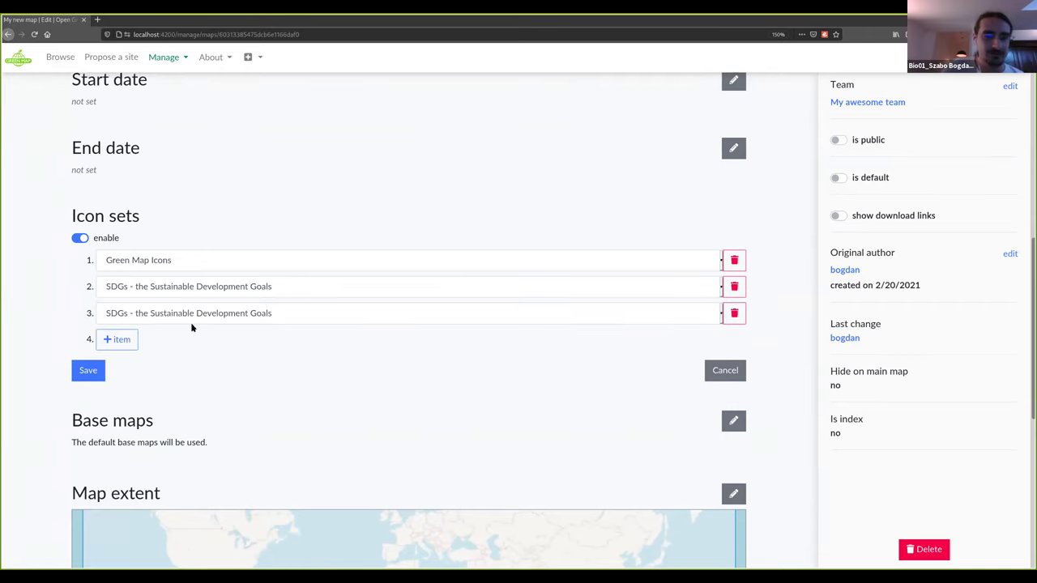
- Set the second icon set to Recovery Icons by Green Map and the third to SDGs - the Sustainable Development Goals, and save
left_click(581, 289)
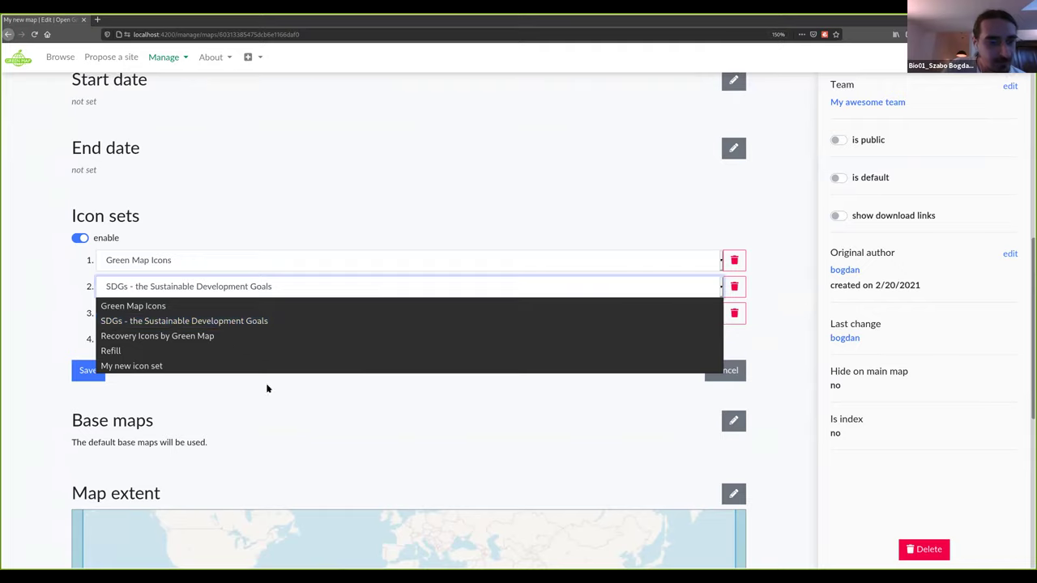
key("Escape")
left_click(229, 318)
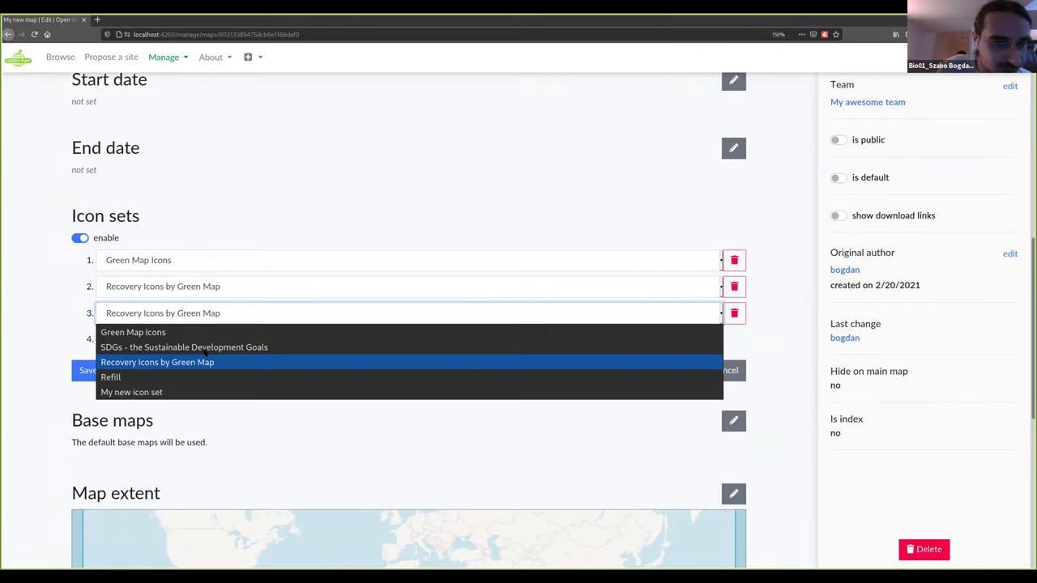
left_click(199, 349)
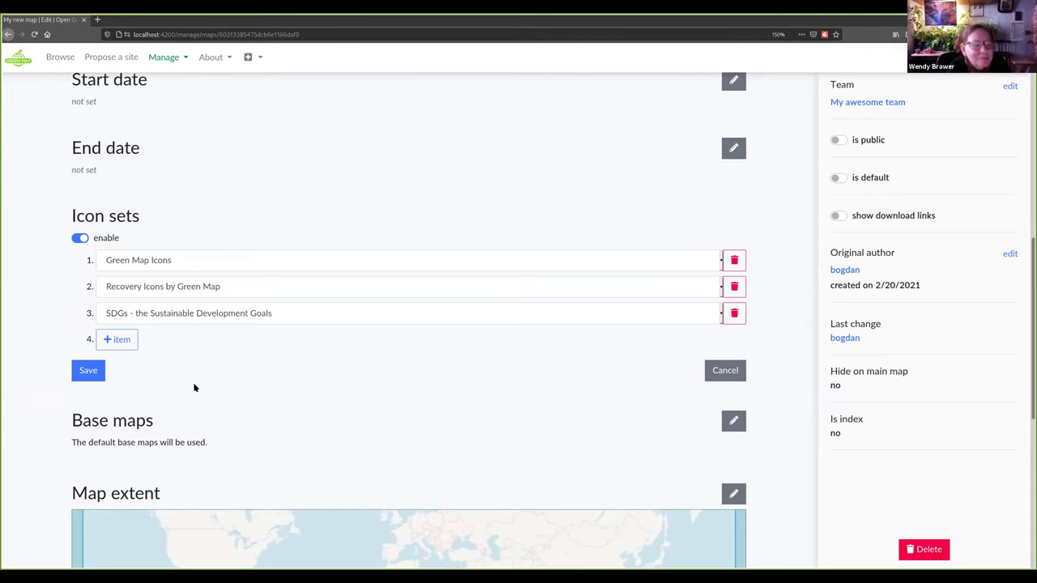
left_click(88, 371)
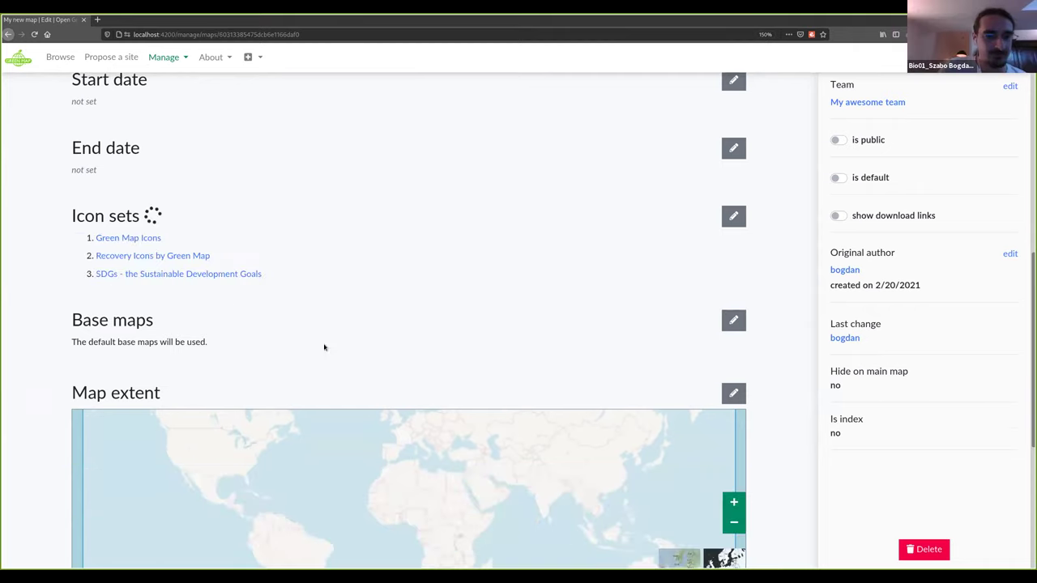
- Open the map extent for editing and draw a rectangular extent over Europe
scroll(768, 314, "down", 3)
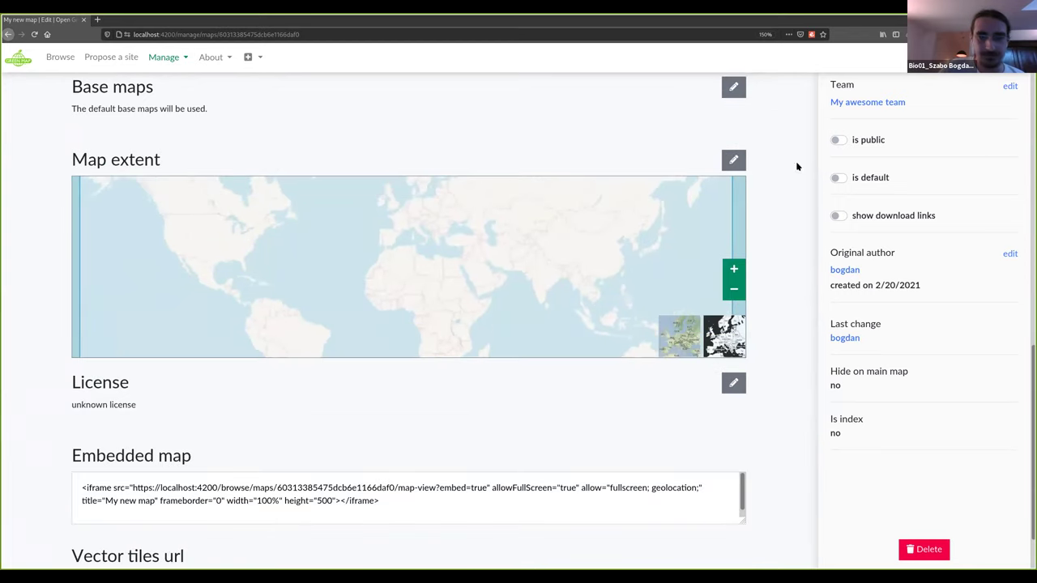
left_click(734, 161)
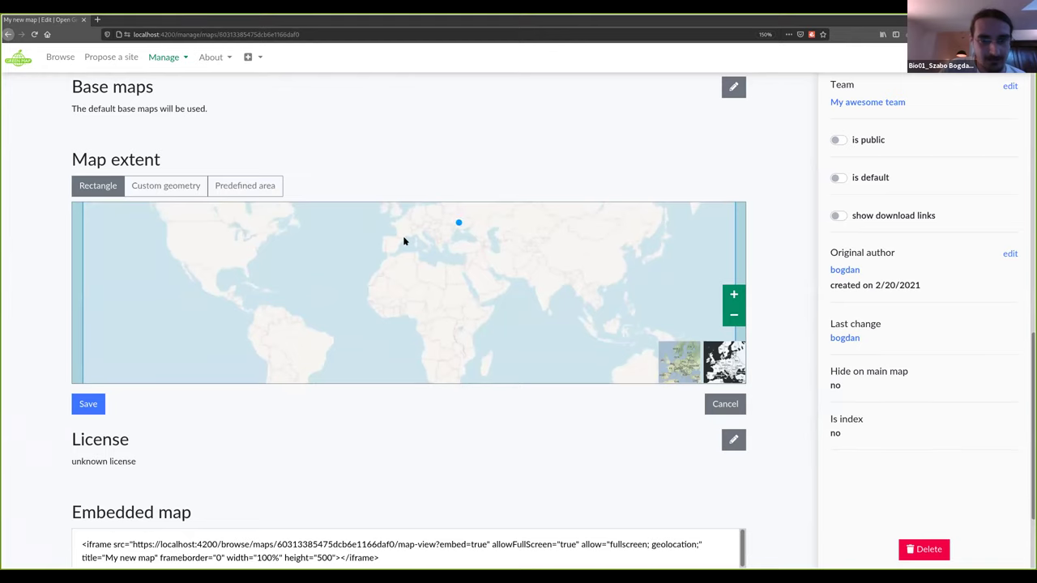
left_click_drag(377, 209, 481, 279)
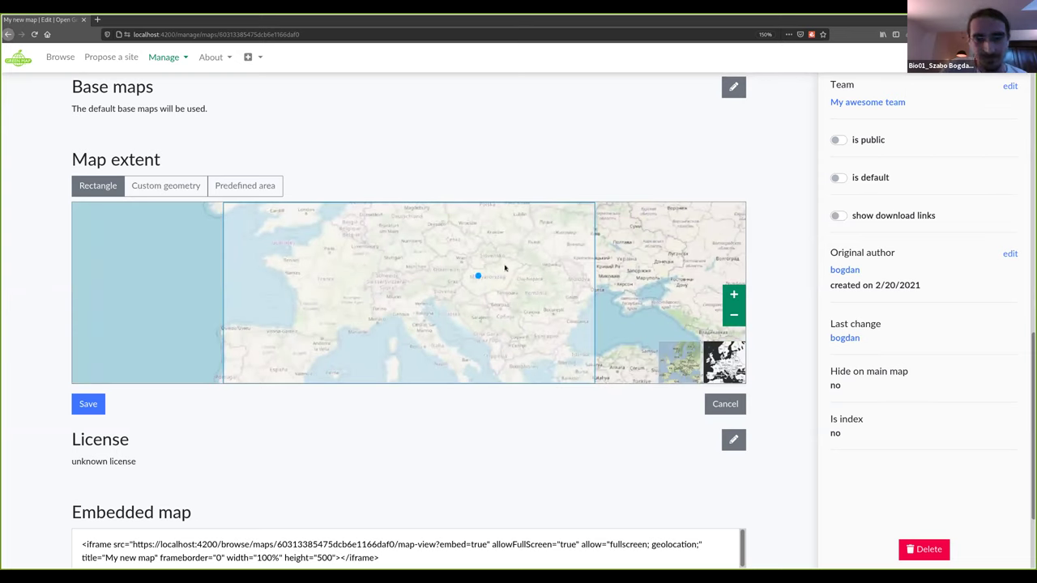
- Redraw the rectangular map extent as a smaller area around Berlin
scroll(465, 279, "up", 2)
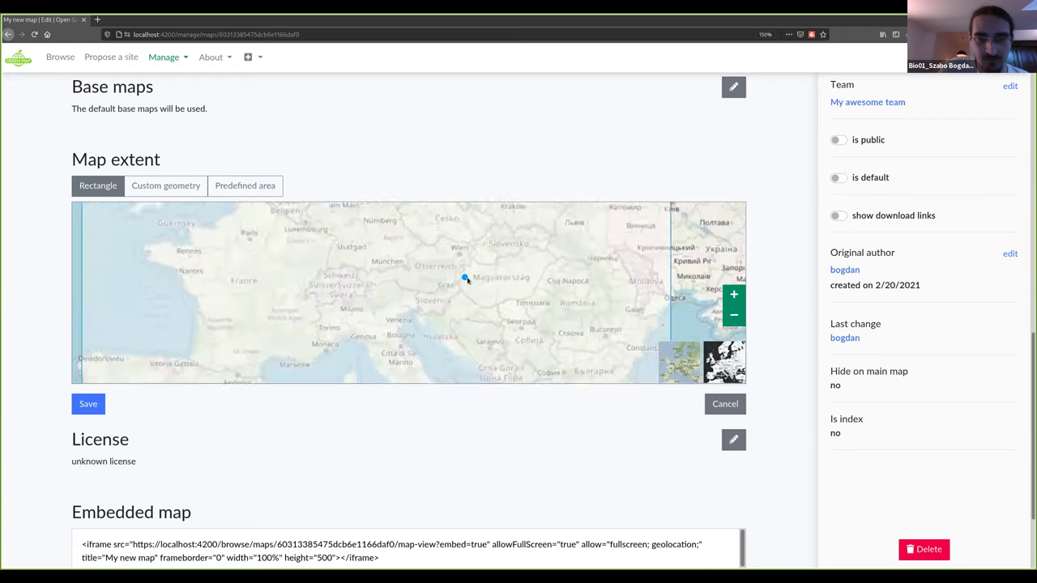
scroll(450, 274, "down", 1)
scroll(434, 231, "up", 1)
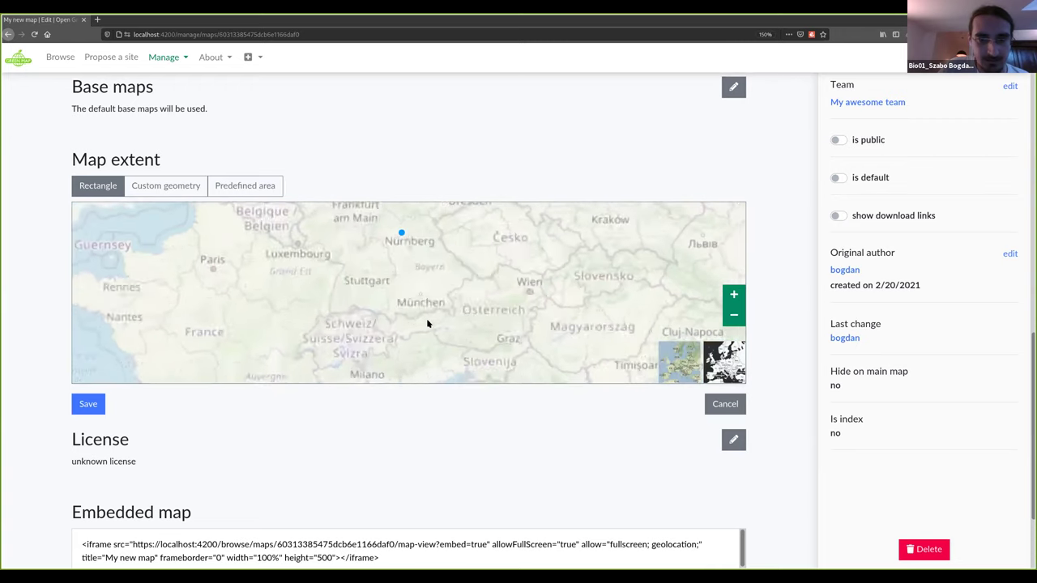
left_click_drag(446, 213, 470, 244)
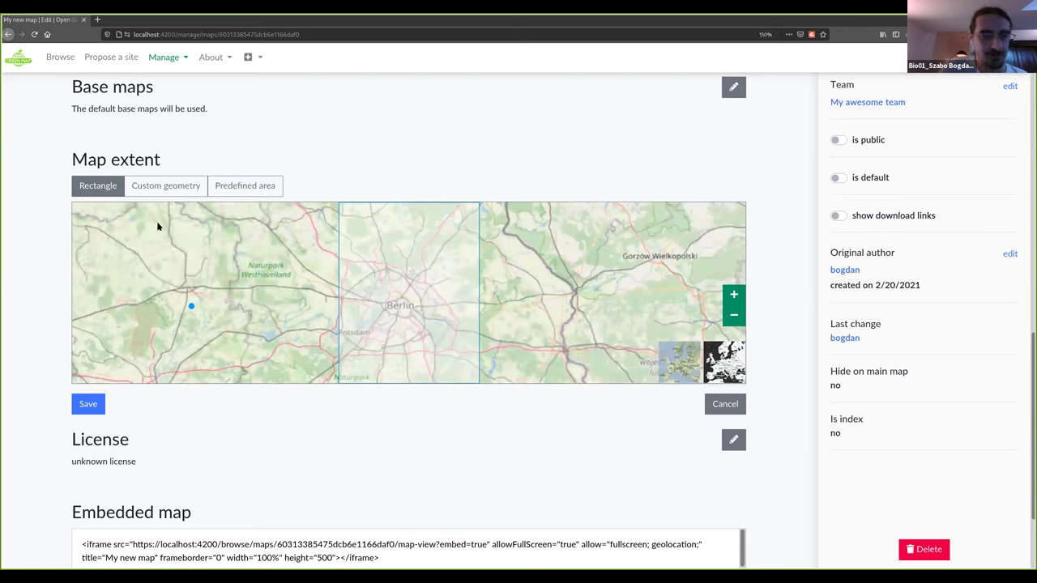
- Switch the map extent to custom geometry, reshape the rectangle into an irregular five-cornered polygon around Berlin, and save it
left_click(175, 186)
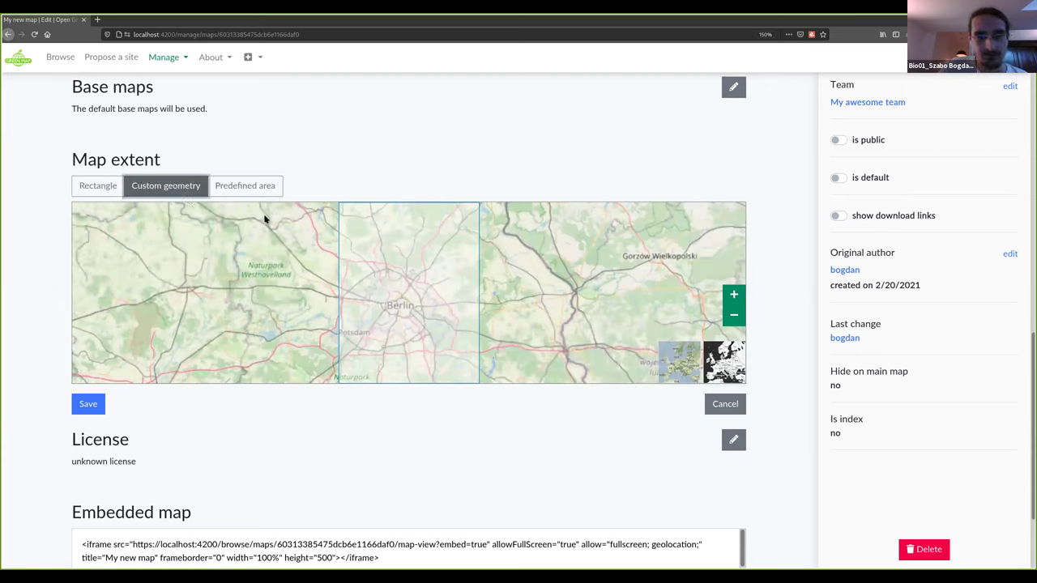
left_click(338, 208)
left_click_drag(339, 208, 346, 287)
left_click_drag(478, 203, 429, 247)
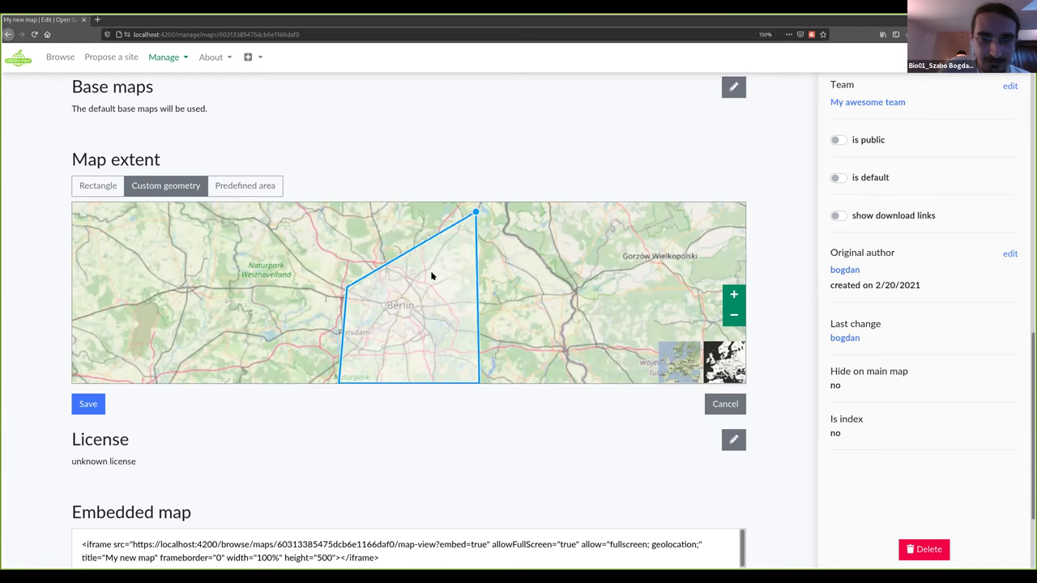
left_click_drag(505, 384, 463, 347)
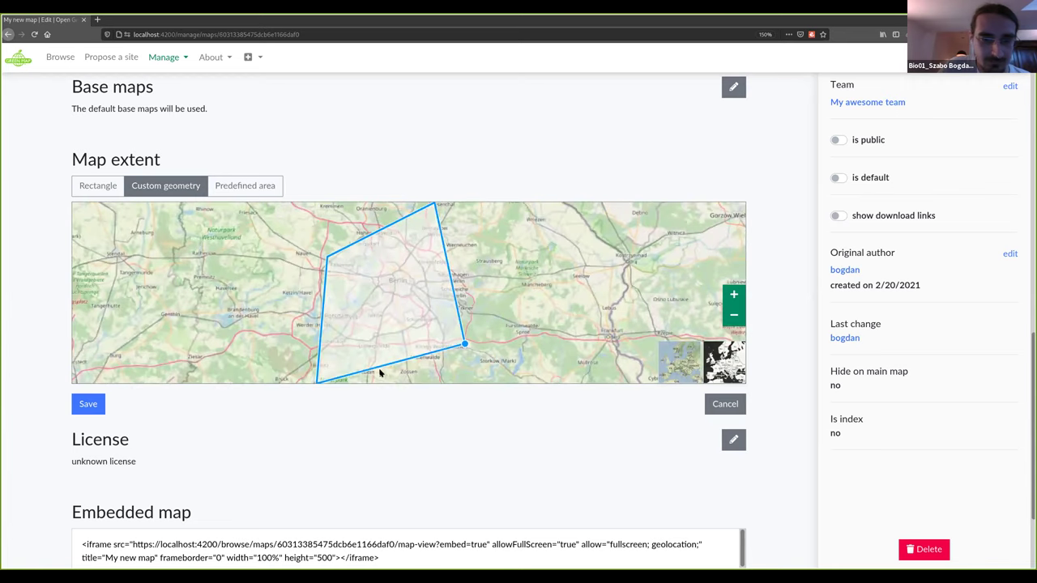
left_click_drag(337, 362, 374, 299)
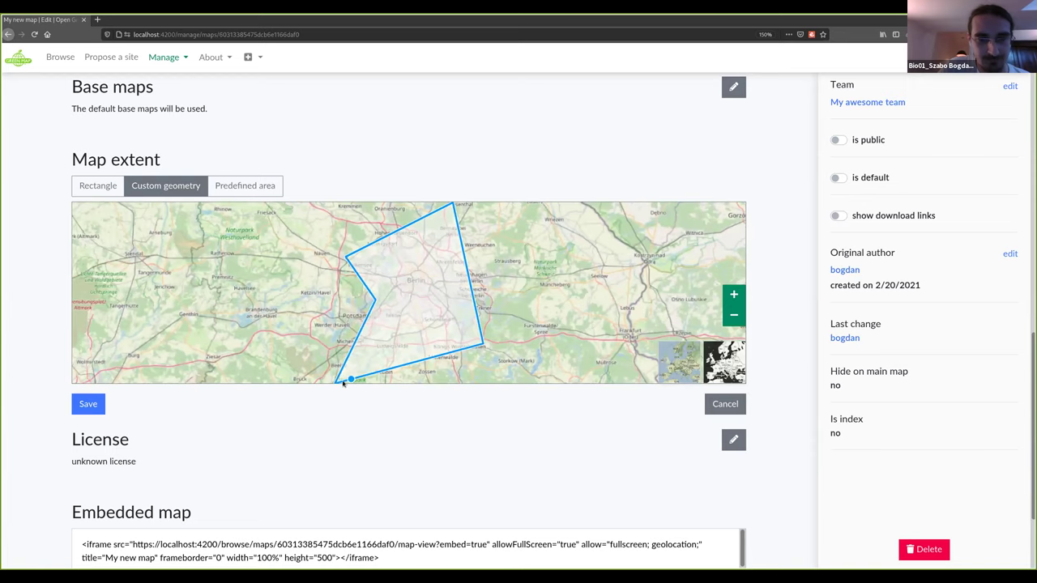
left_click_drag(392, 345, 365, 302)
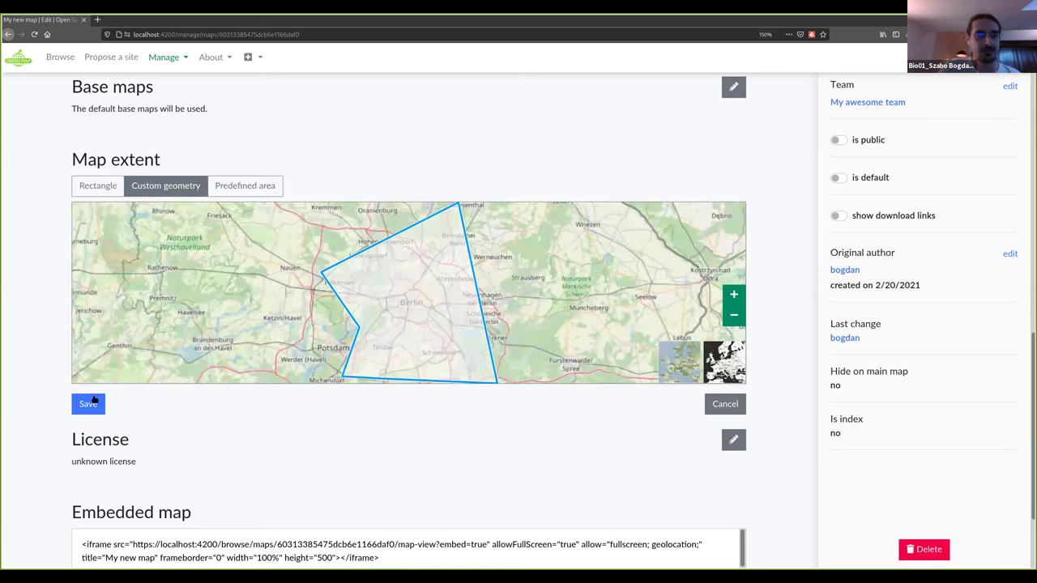
left_click(88, 403)
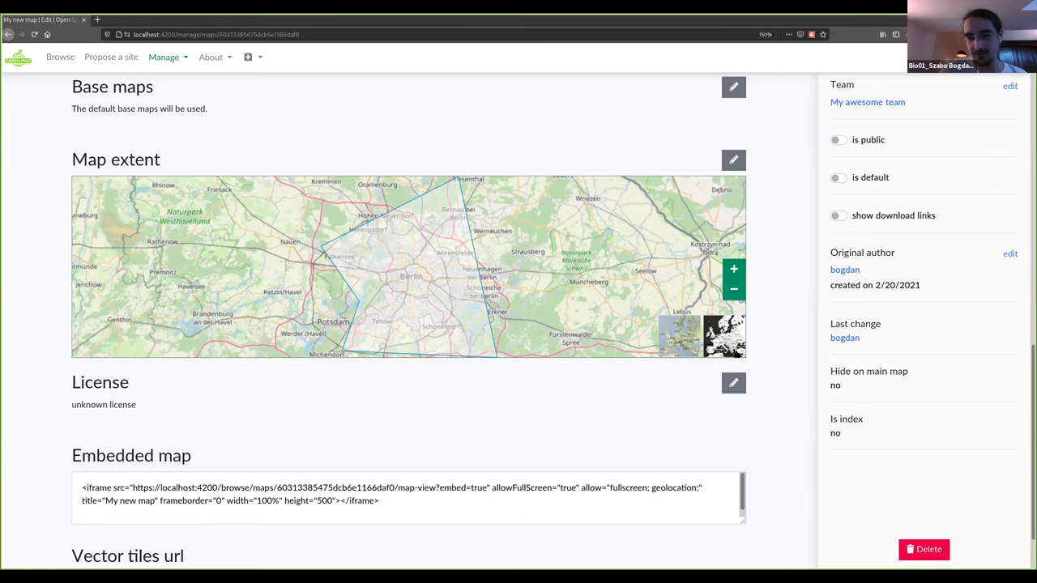
- Make the map public
scroll(780, 286, "down", 1)
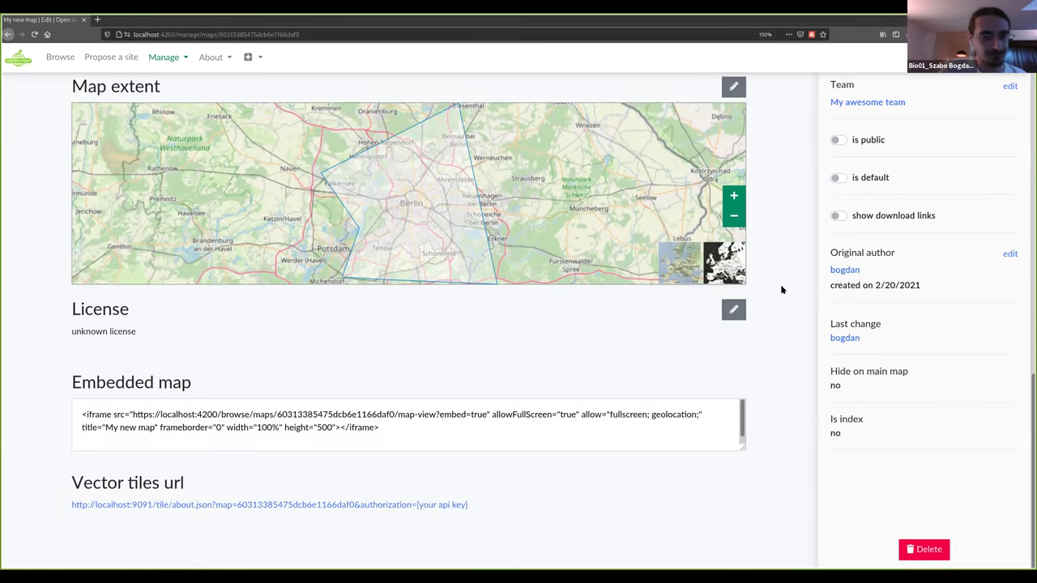
scroll(779, 243, "up", 2)
scroll(781, 213, "up", 9)
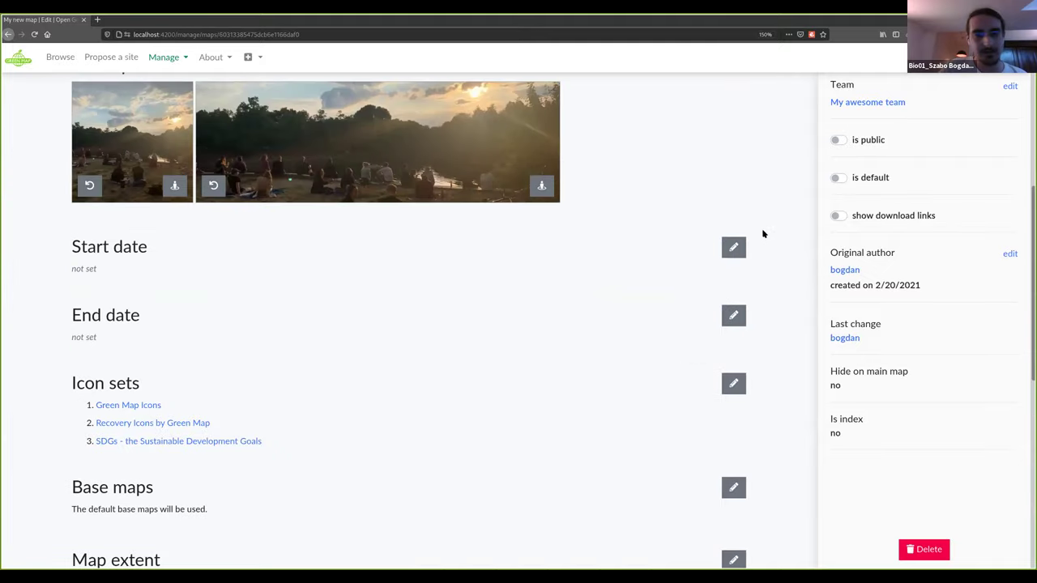
left_click(854, 141)
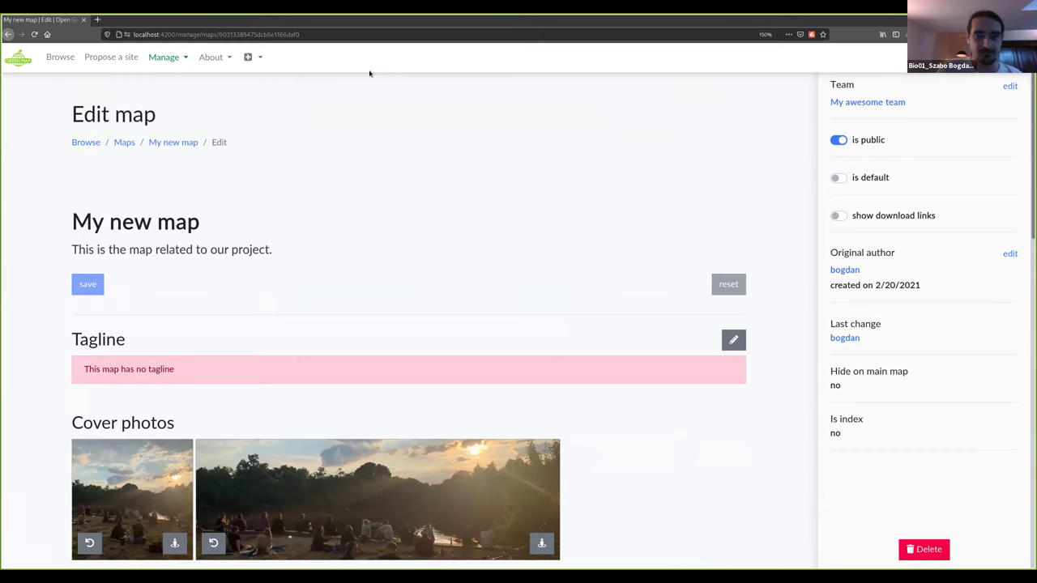
- Find Berlin on the browse map and start proposing a site at a point just east of the city centre
left_click(59, 62)
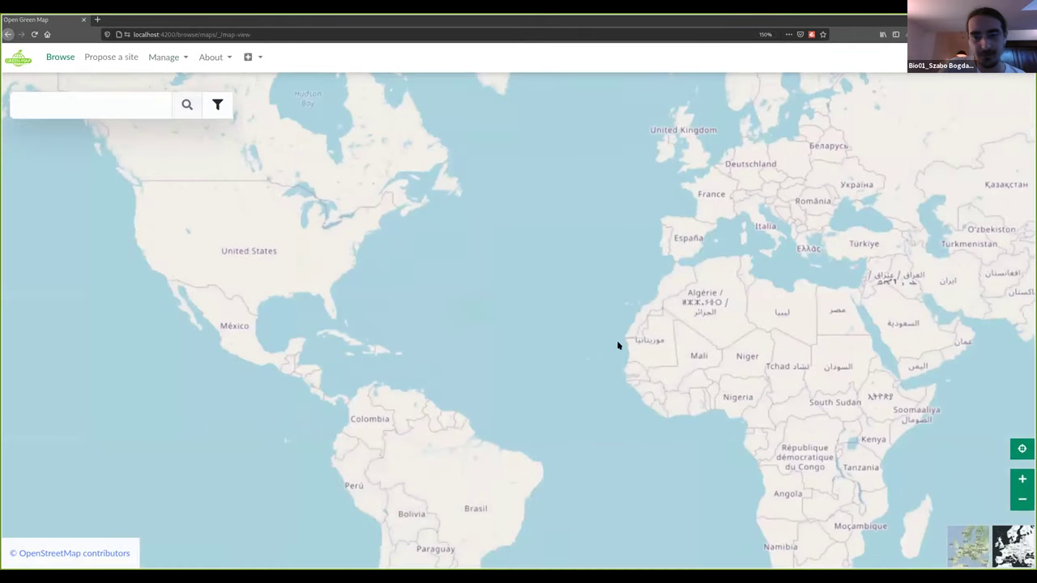
scroll(621, 283, "down", 5)
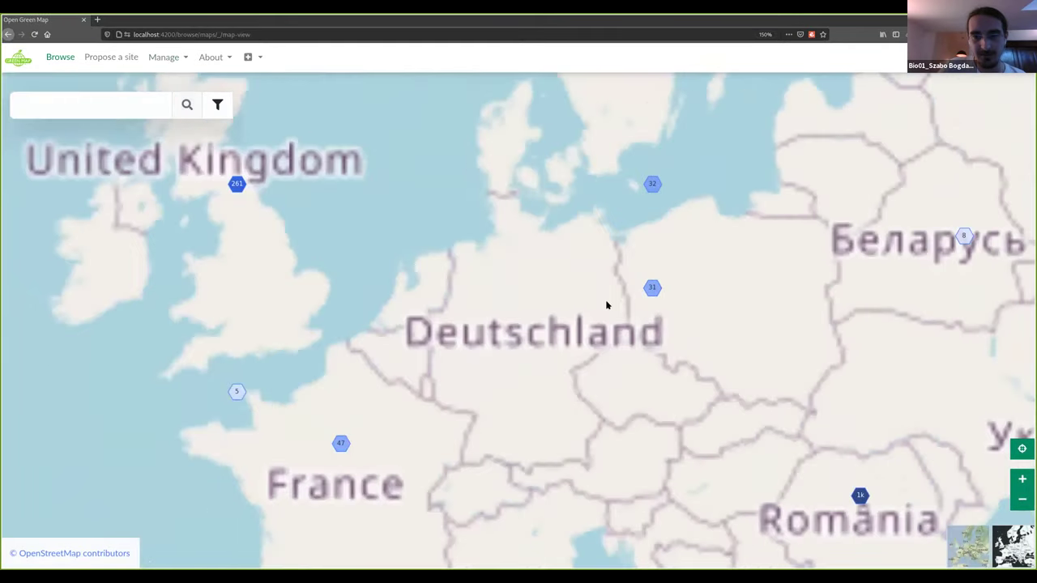
scroll(535, 304, "down", 2)
scroll(486, 243, "down", 3)
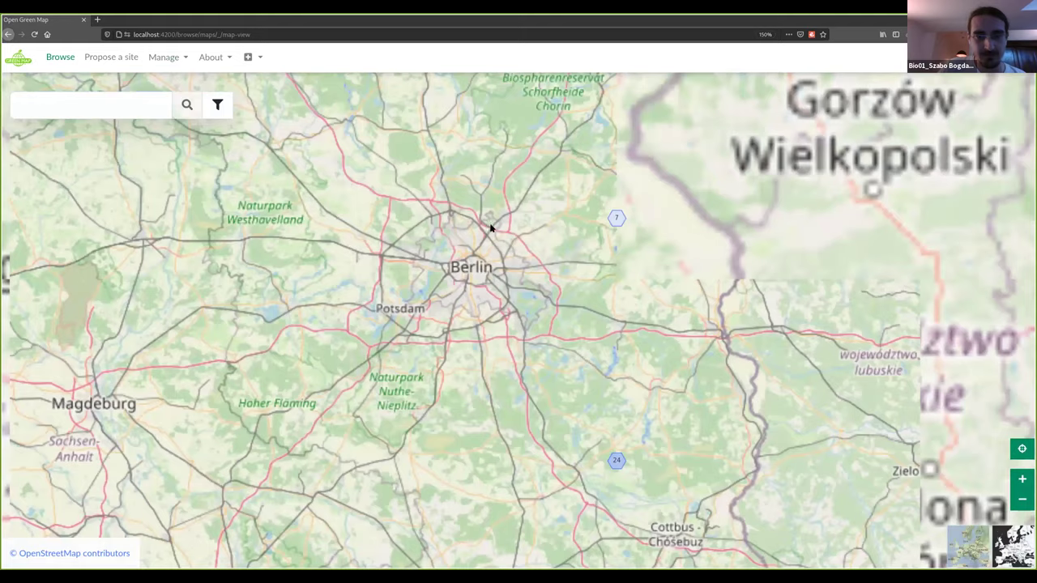
scroll(467, 236, "down", 1)
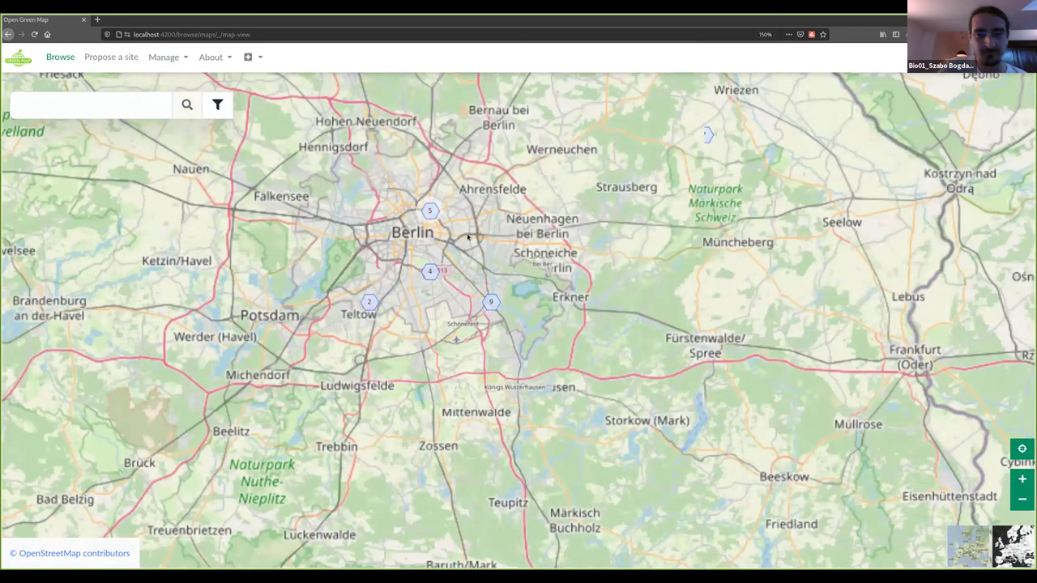
left_click(510, 250)
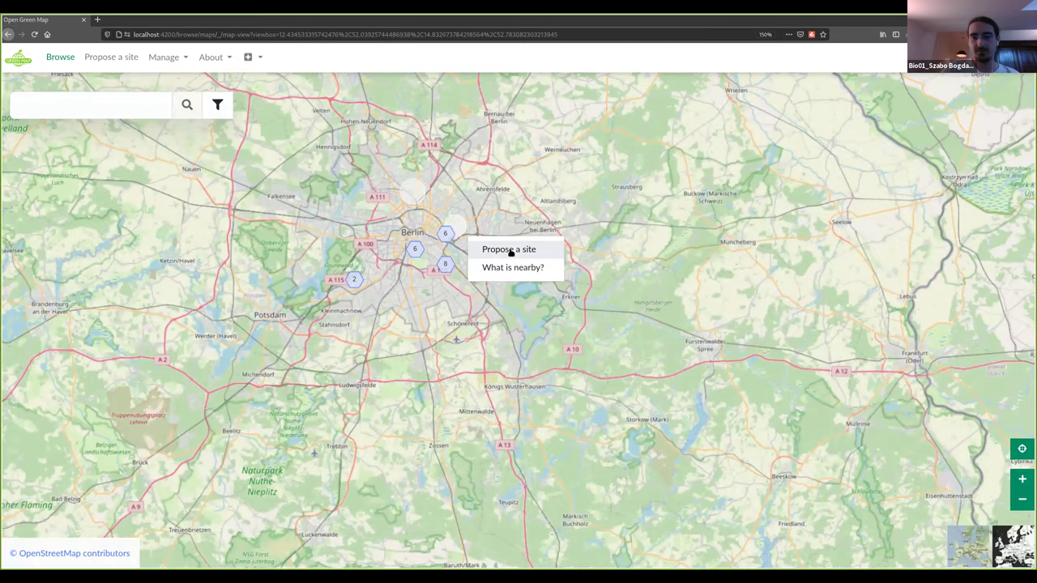
left_click(511, 252)
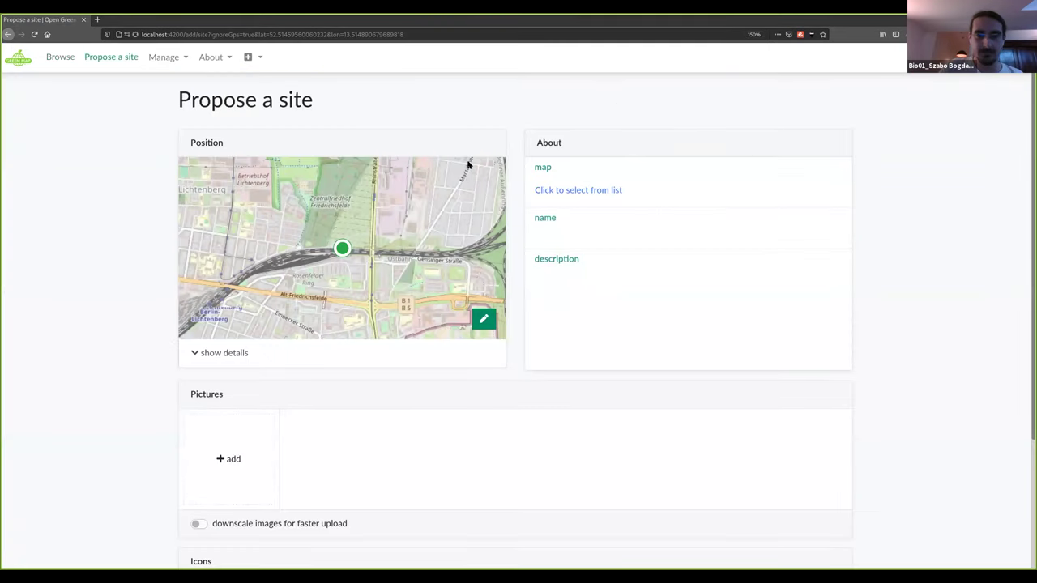
scroll(150, 155, "down", 2)
scroll(149, 158, "up", 2)
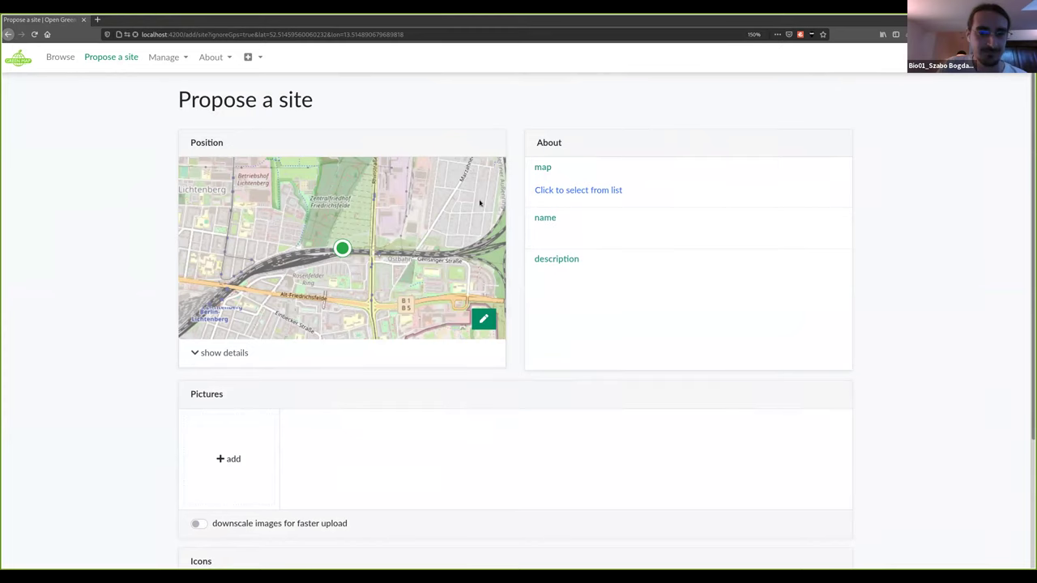
- Assign the proposed site to "My new map"
left_click(547, 190)
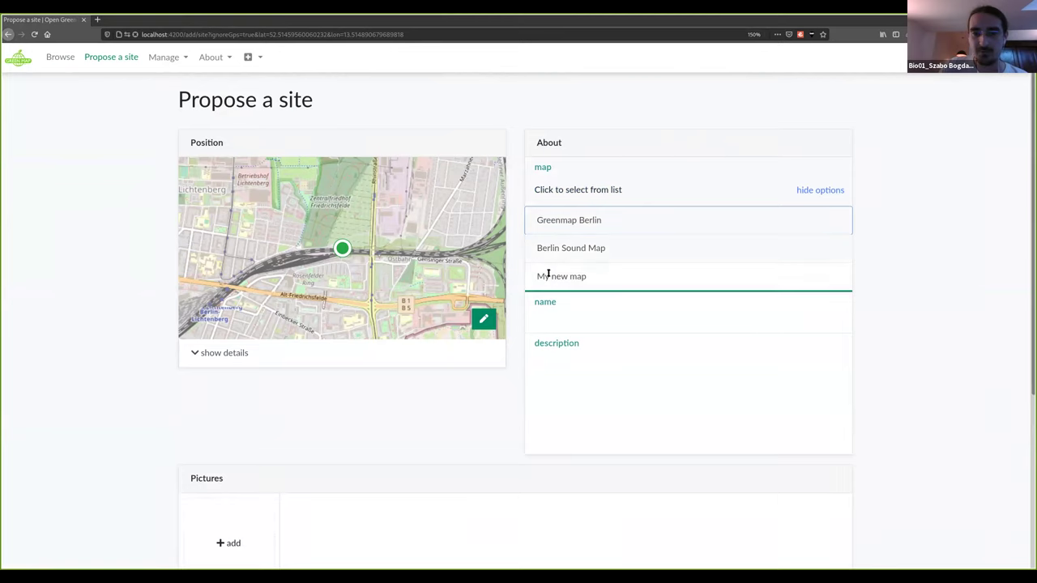
left_click(631, 277)
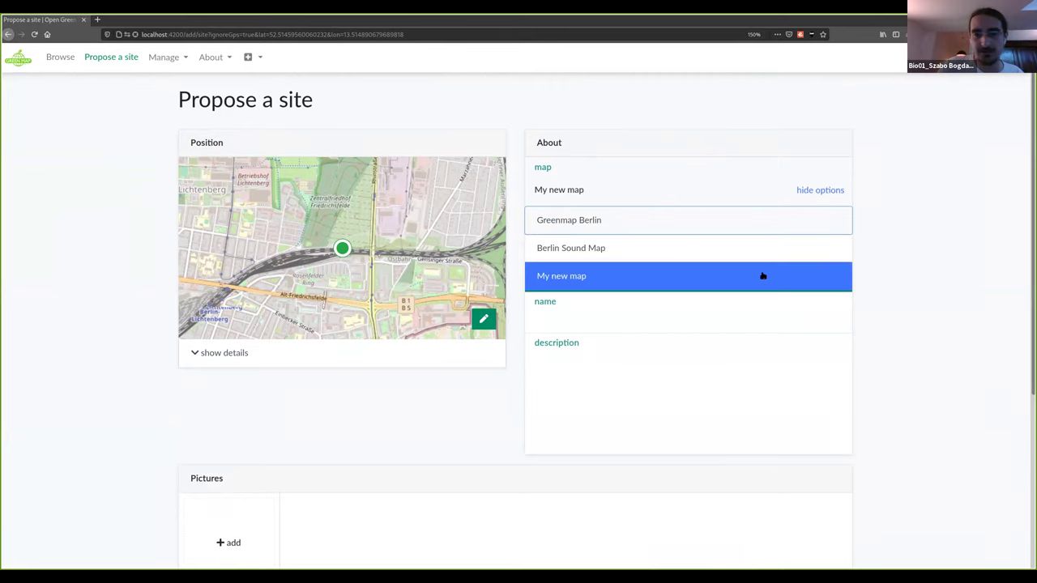
left_click(884, 300)
- Name the site "my new site" and enter "some description" as its description
left_click(643, 238)
type("my new site")
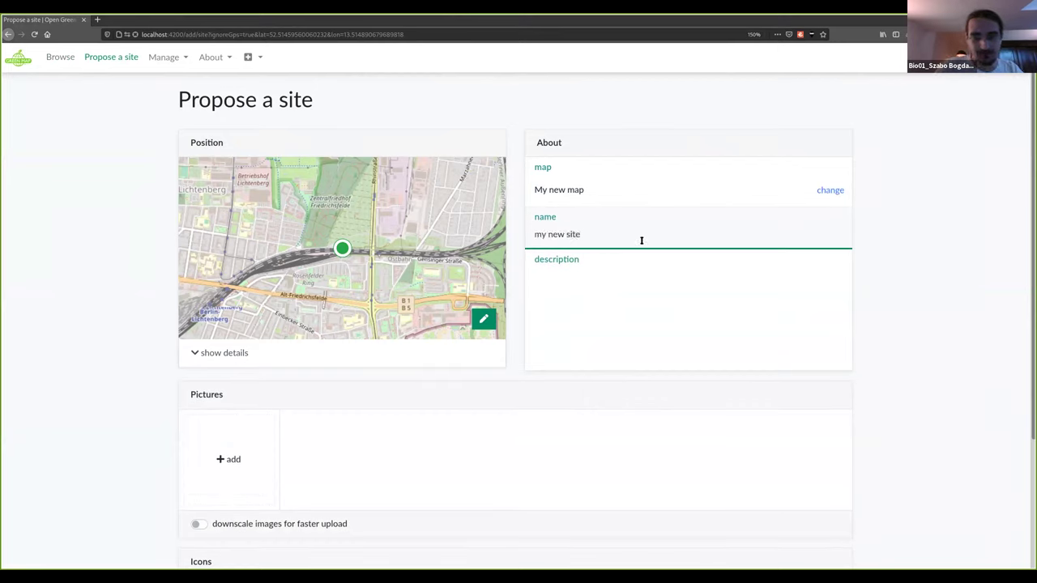
left_click(646, 276)
type("some descrip")
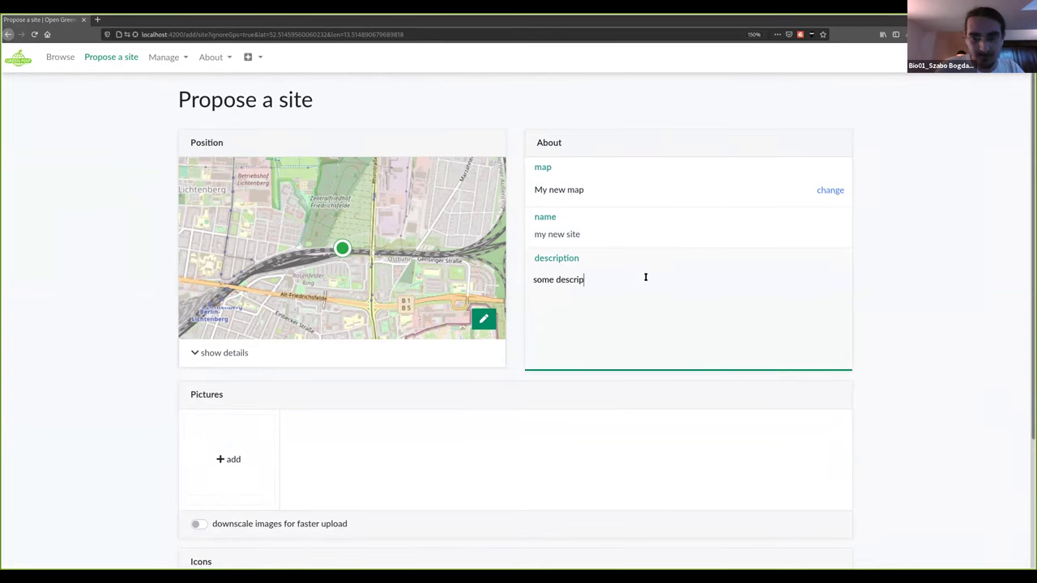
type("tion")
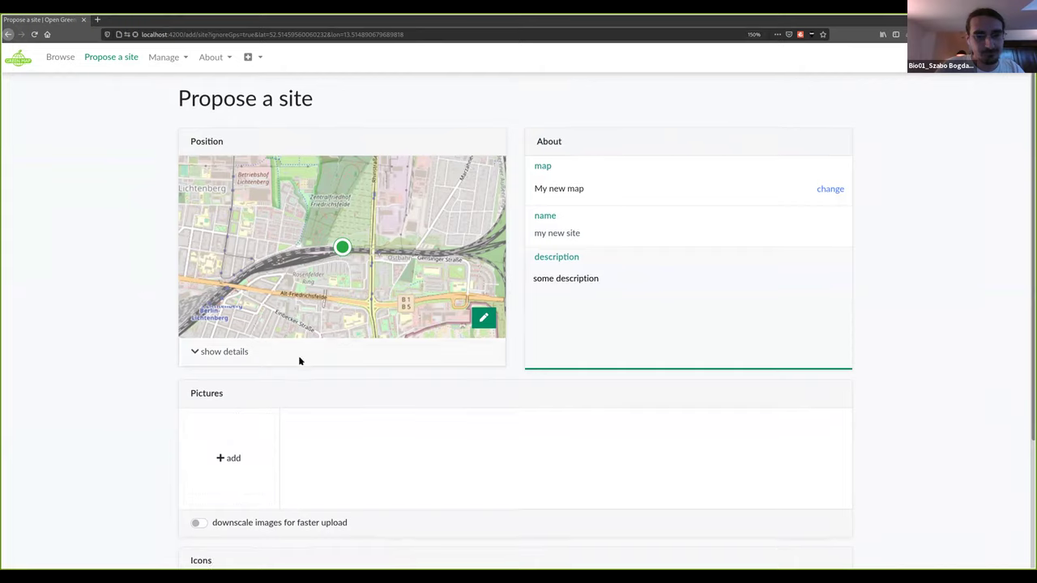
- Add the lake photo to the site and assign the Water Feature and Waterfront or Riverside Park icons from Nature, Land and Water
scroll(292, 346, "down", 3)
left_click(351, 317)
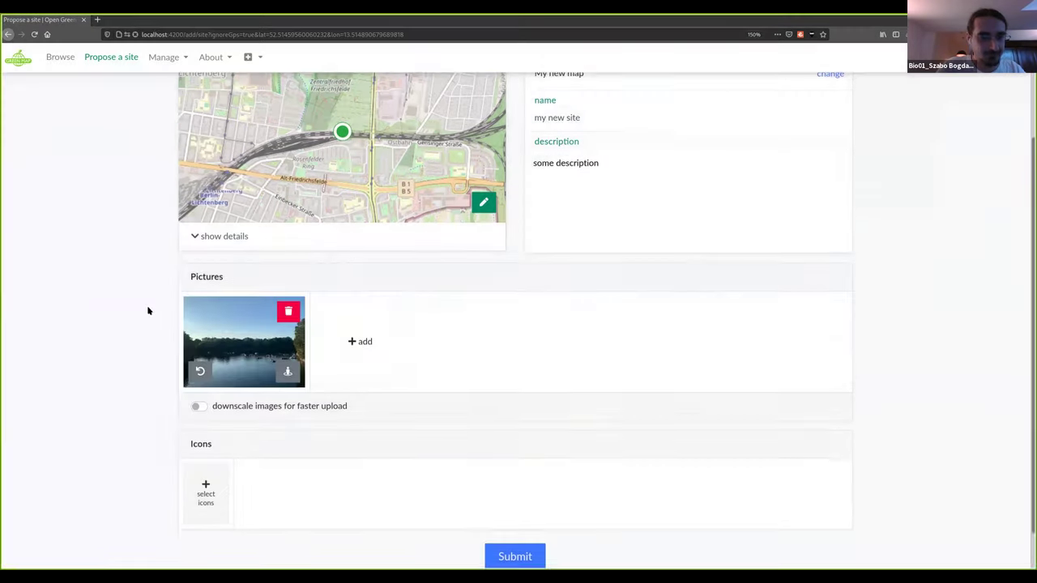
scroll(145, 308, "down", 1)
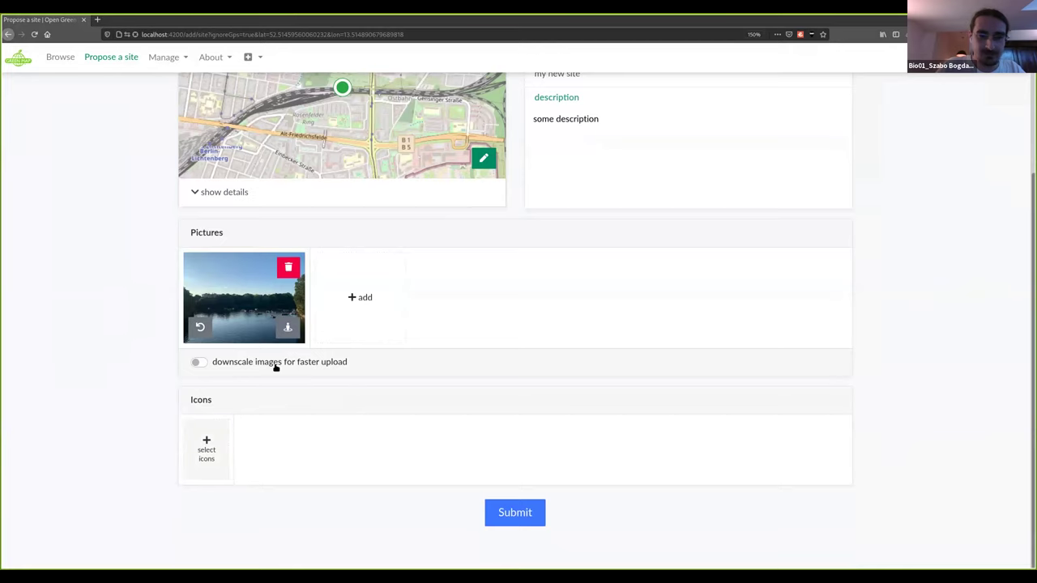
left_click(210, 450)
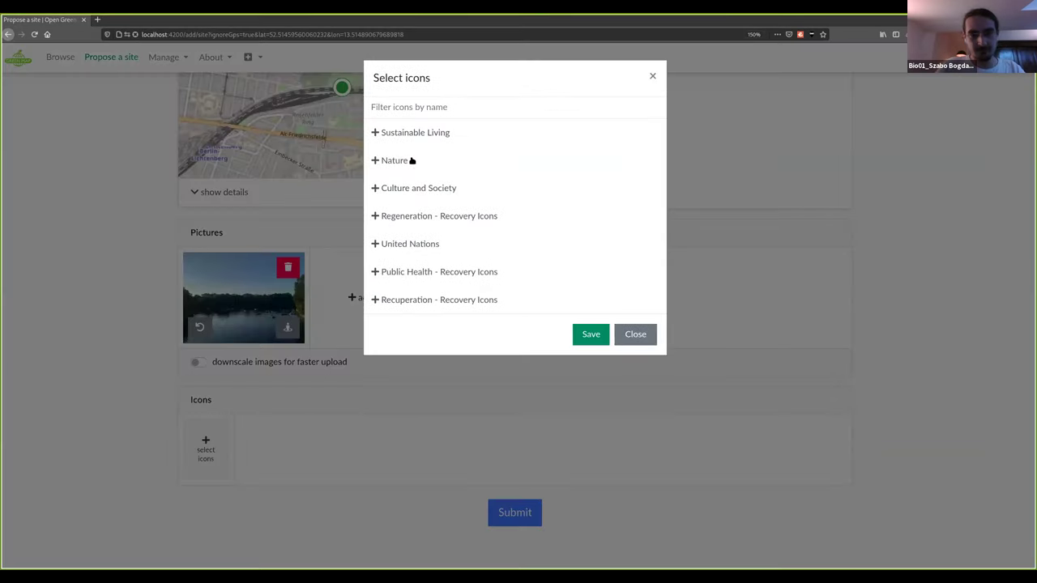
left_click(407, 161)
left_click(419, 188)
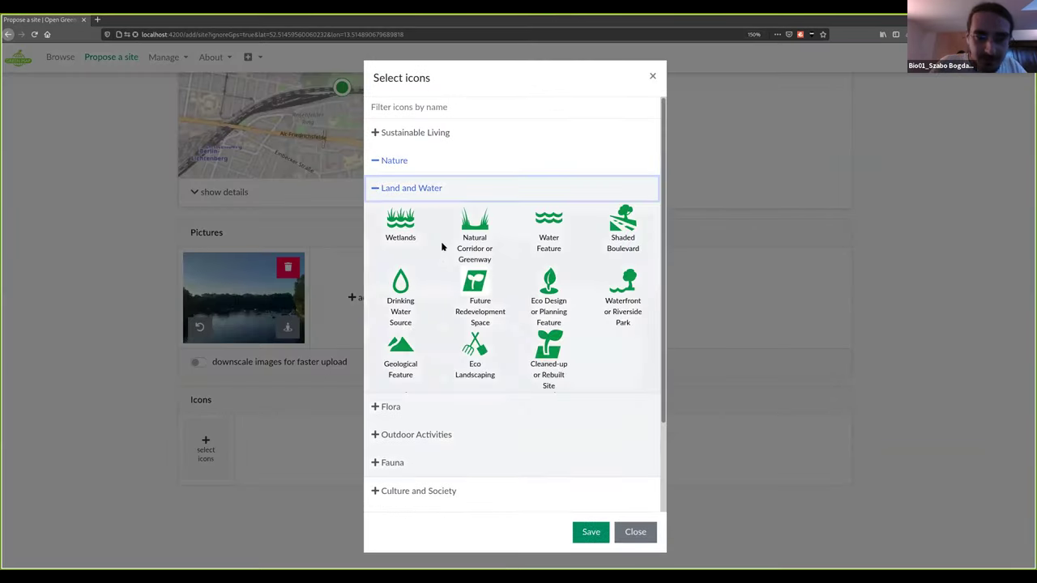
left_click(532, 221)
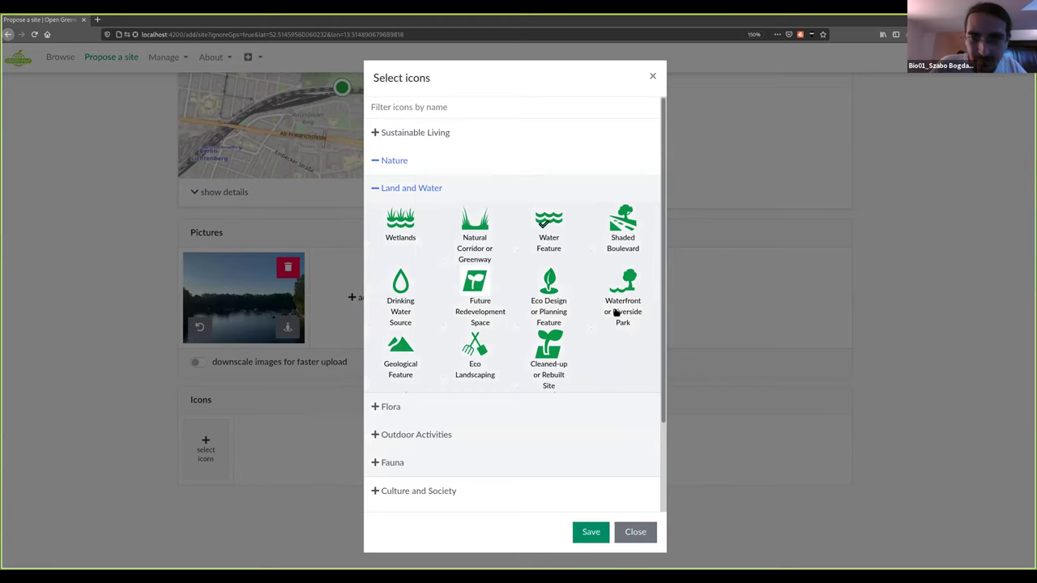
left_click(620, 290)
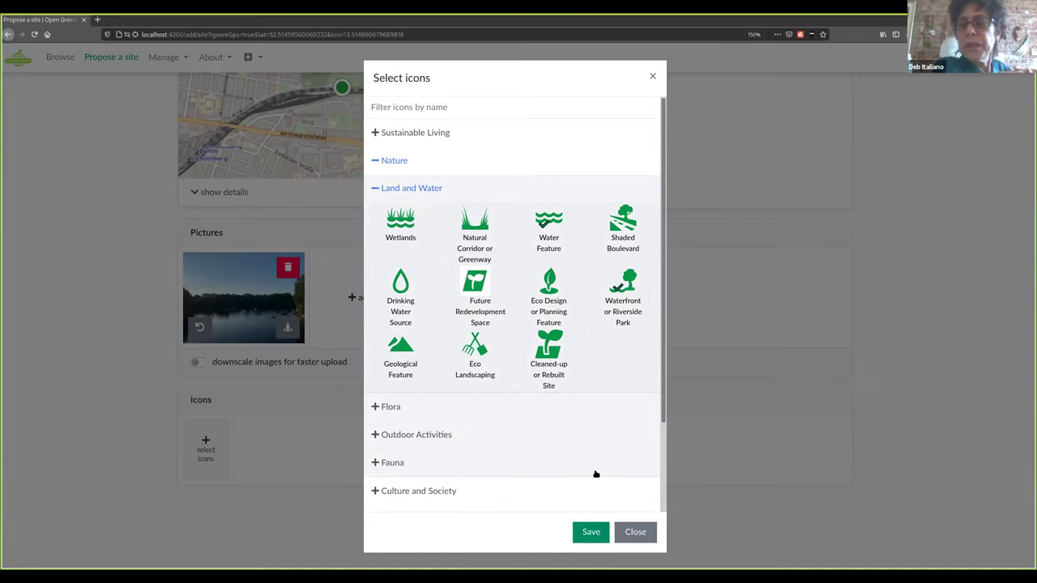
left_click(591, 533)
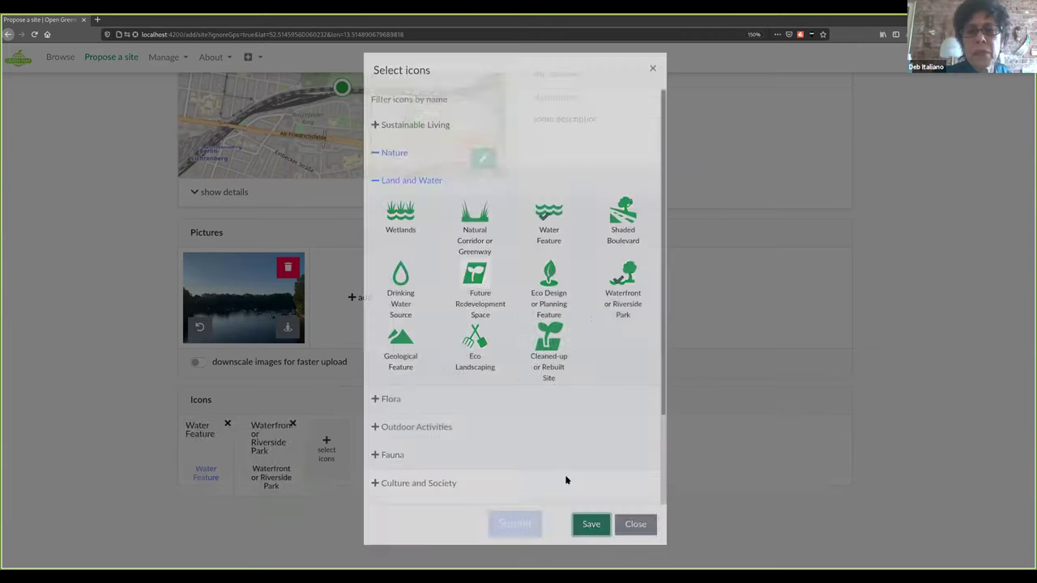
- Review the proposed site's position and assigned map, and show the other maps available for it
scroll(527, 321, "up", 1)
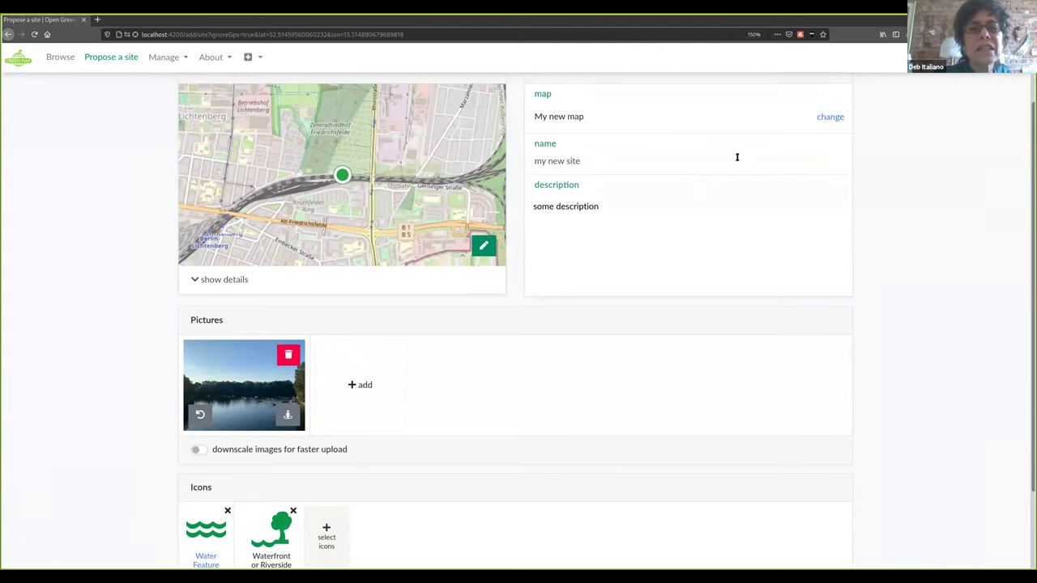
scroll(703, 214, "up", 1)
scroll(702, 213, "up", 1)
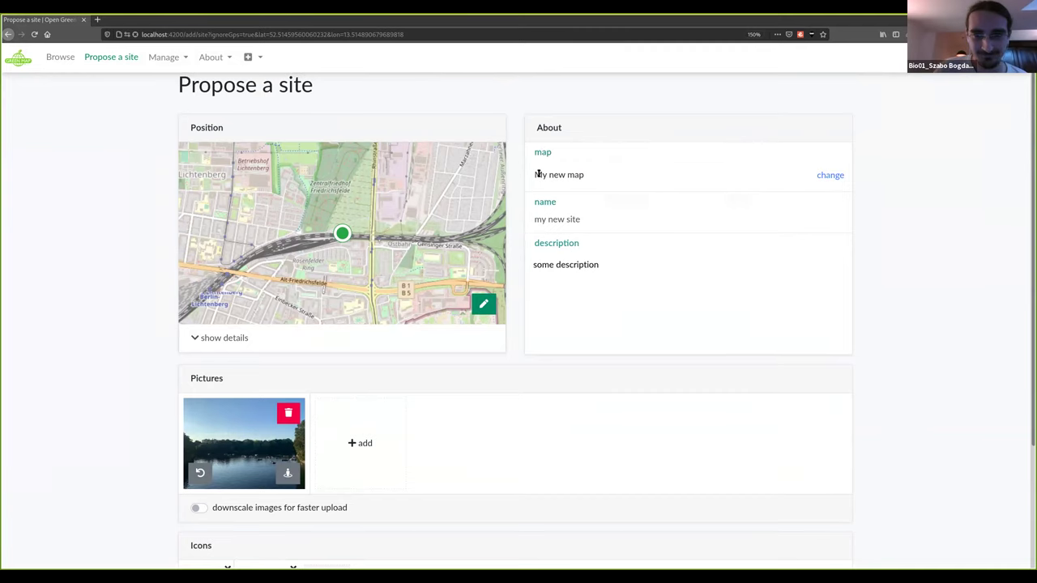
left_click_drag(549, 176, 594, 176)
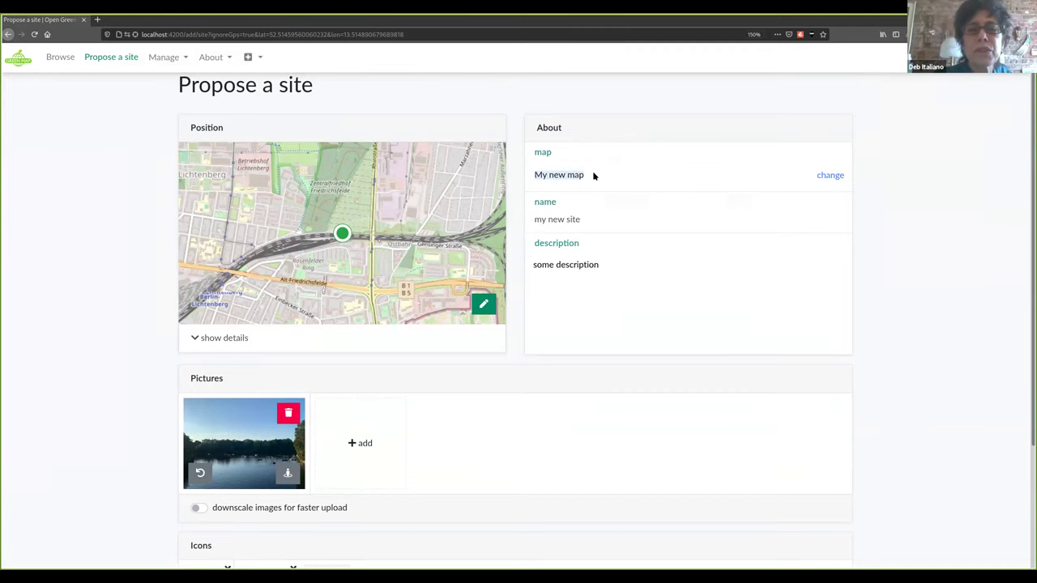
left_click(882, 227)
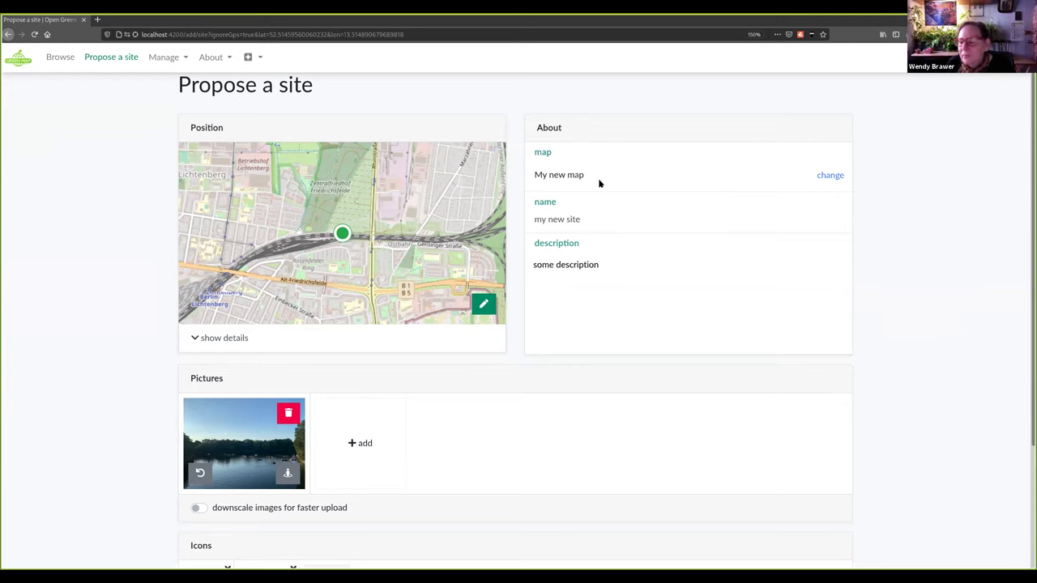
left_click_drag(536, 175, 584, 175)
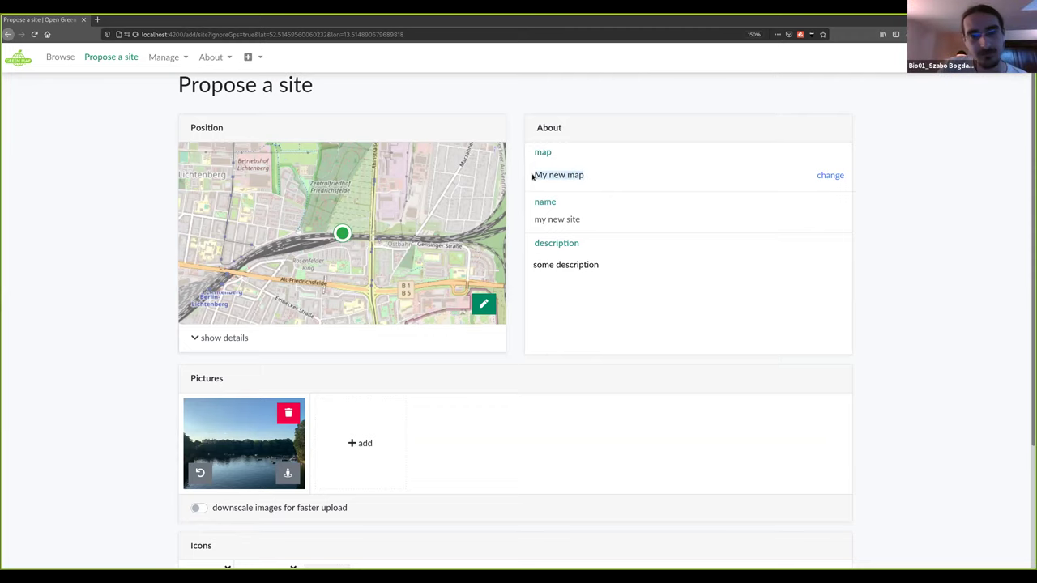
scroll(528, 183, "up", 1)
left_click(523, 188)
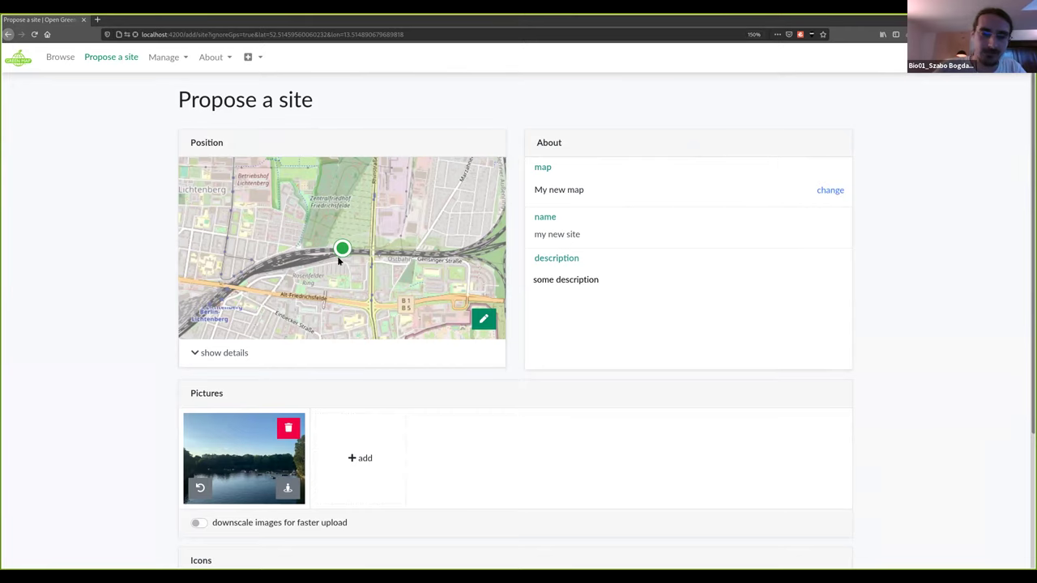
left_click(826, 189)
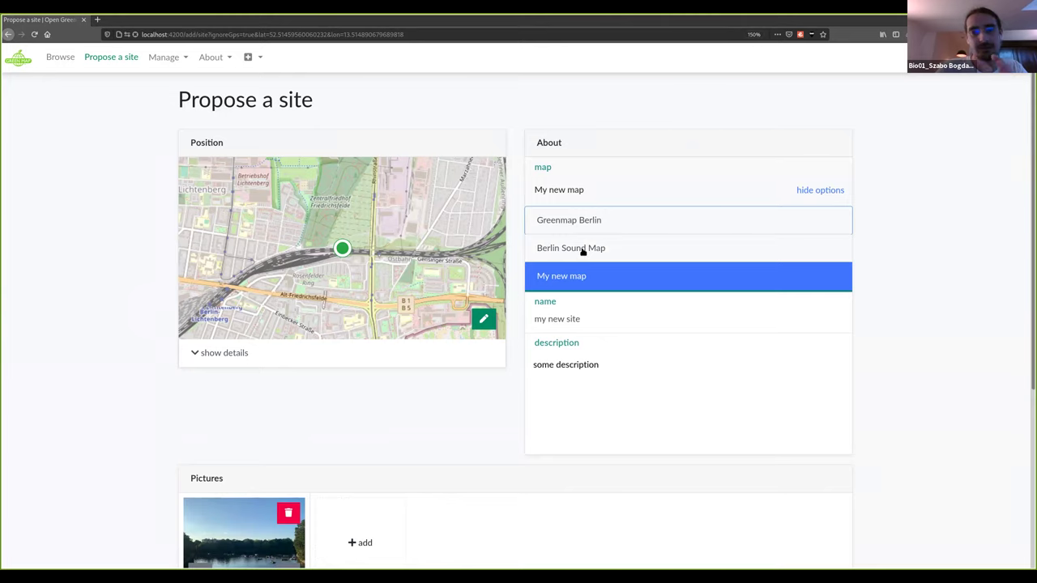
- Submit the site proposal, keeping "My new map" as its map
scroll(464, 392, "down", 5)
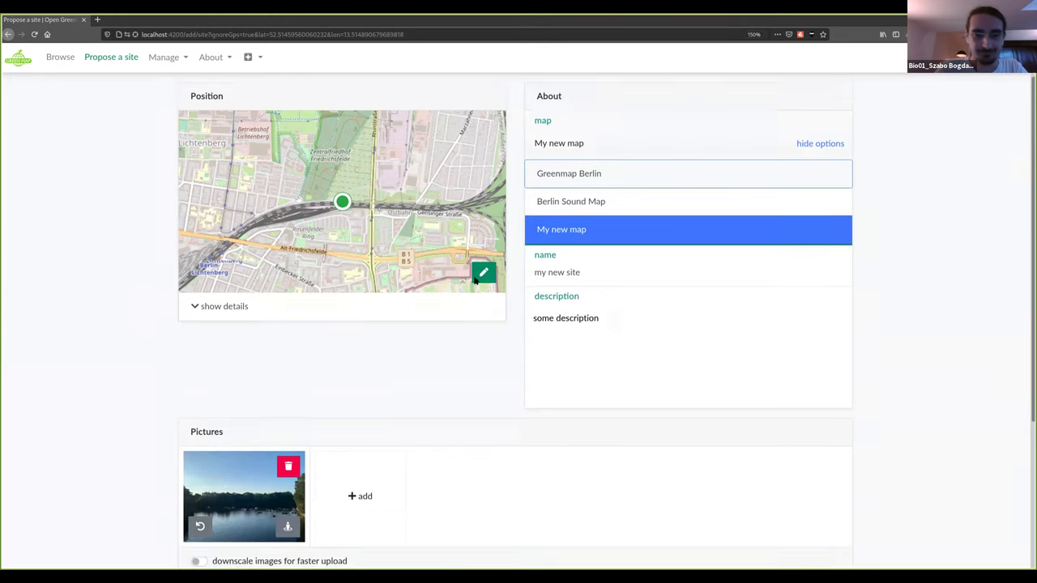
scroll(607, 300, "up", 2)
scroll(607, 301, "down", 2)
left_click(519, 514)
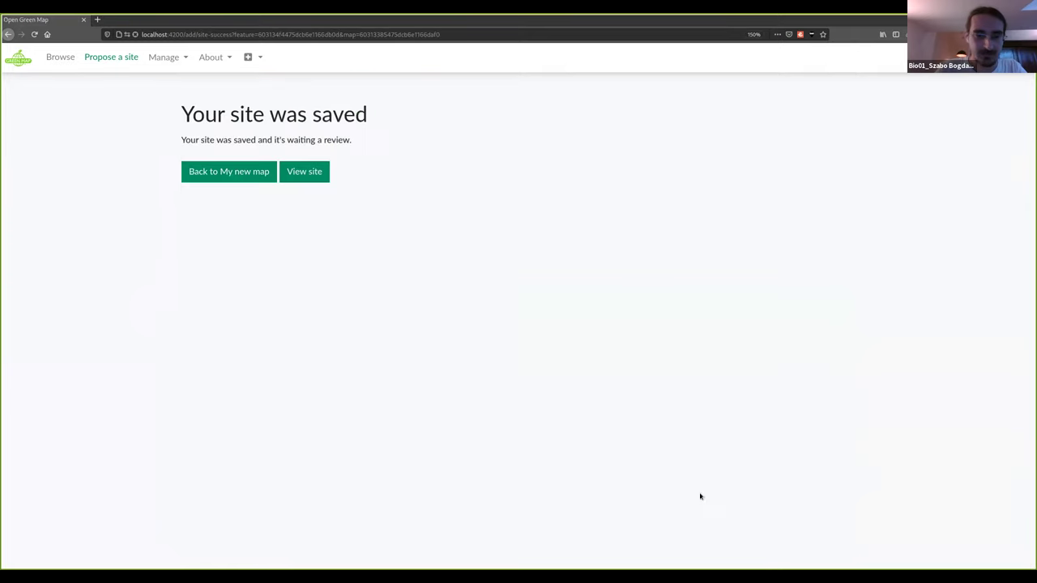
- Return to "My new map" and look through its page down to the list of sites
left_click(252, 174)
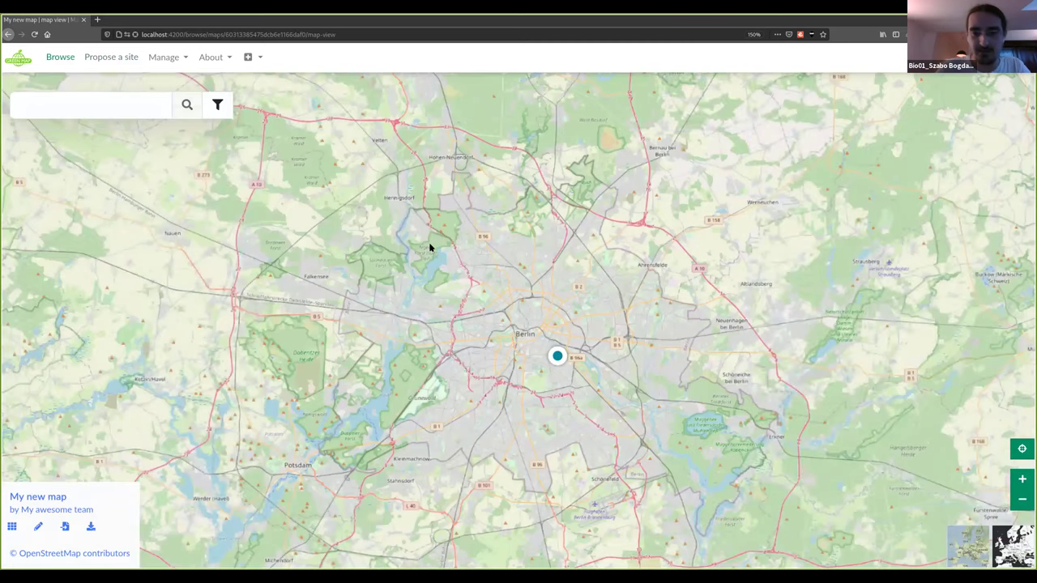
left_click(34, 496)
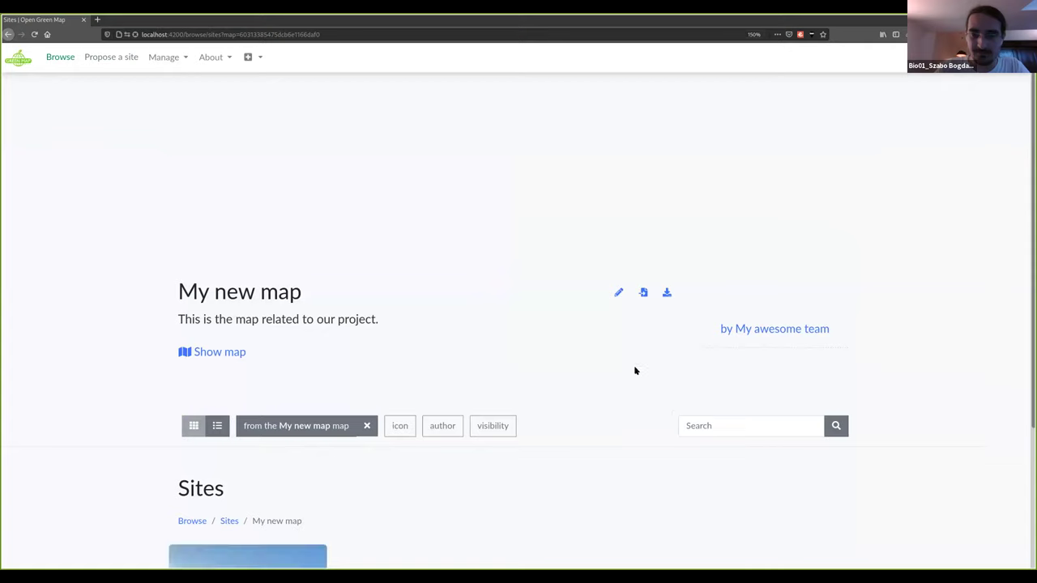
scroll(371, 447, "down", 2)
scroll(438, 431, "up", 2)
scroll(452, 463, "down", 2)
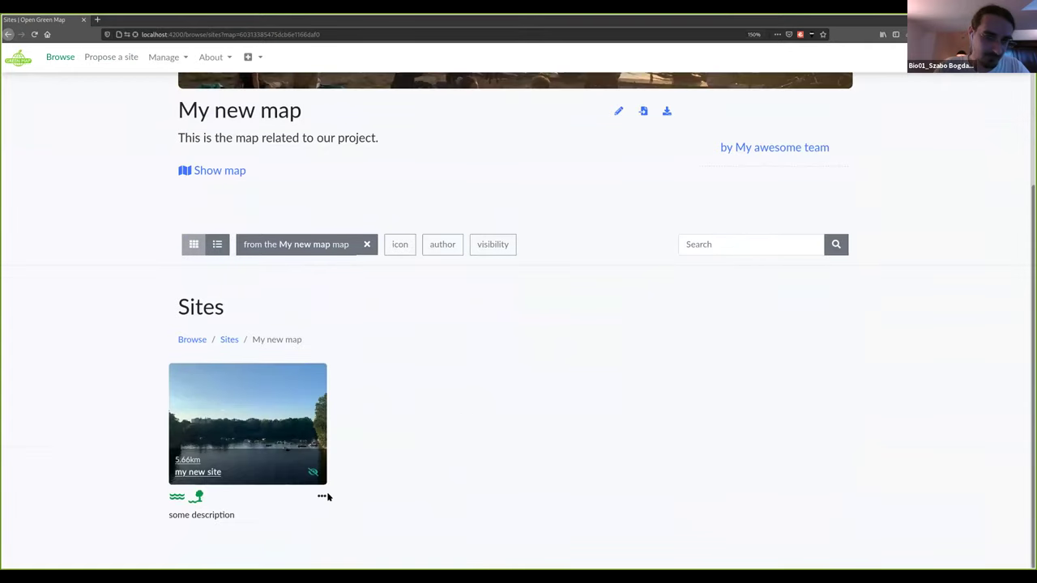
- Open "my new site" for editing and examine its icons, maps, geometry, photos and visibility setting
left_click(322, 496)
left_click(250, 522)
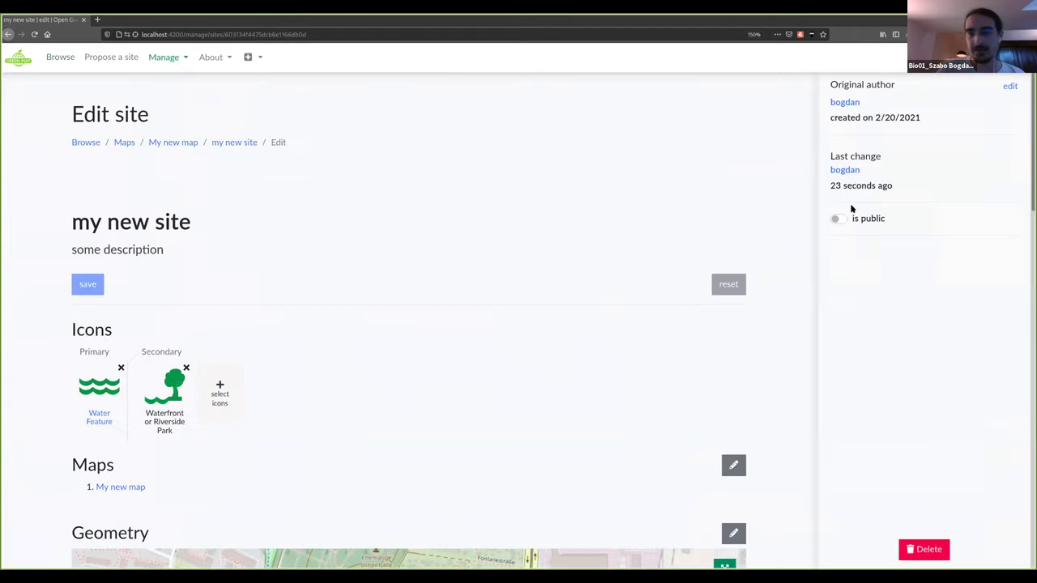
scroll(803, 288, "down", 3)
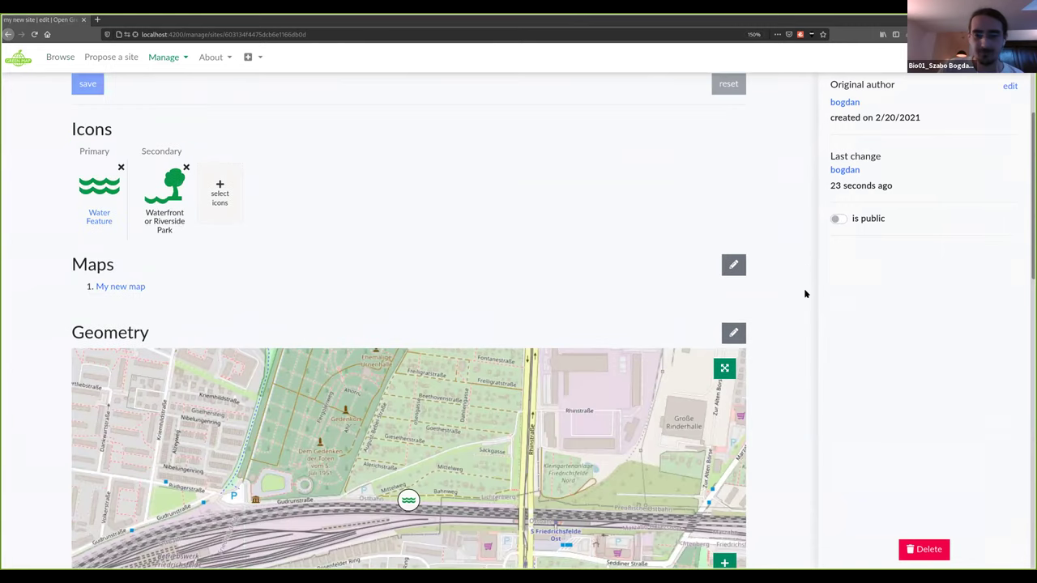
scroll(805, 294, "down", 7)
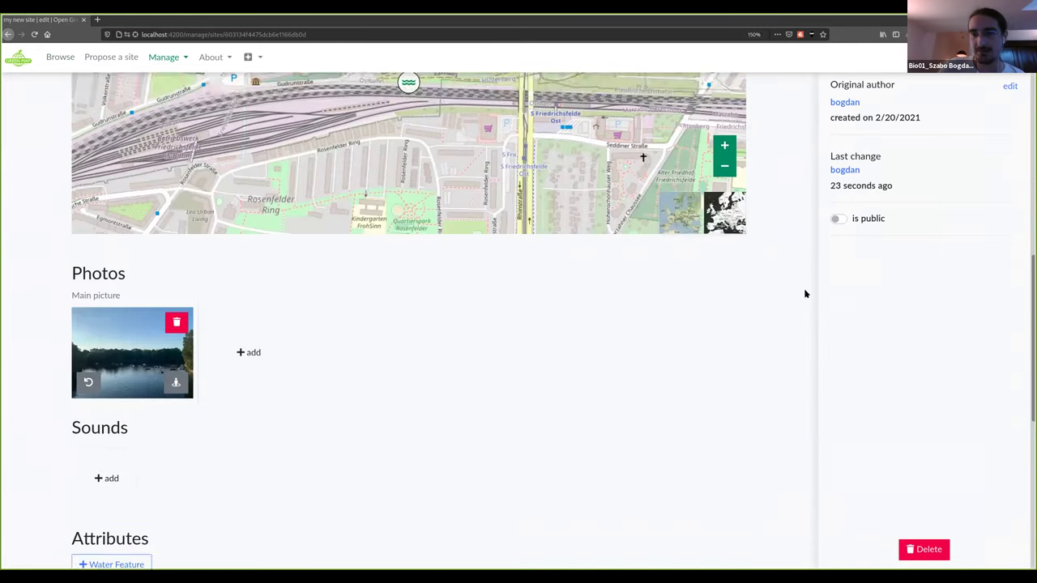
scroll(814, 282, "up", 10)
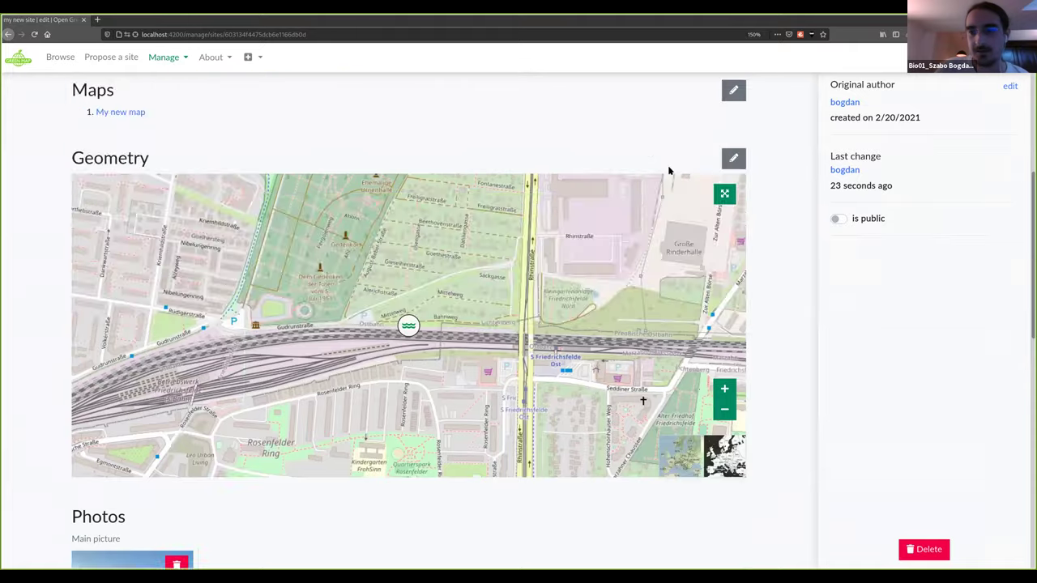
- Start a new feature and name it "feature 2"
left_click(252, 58)
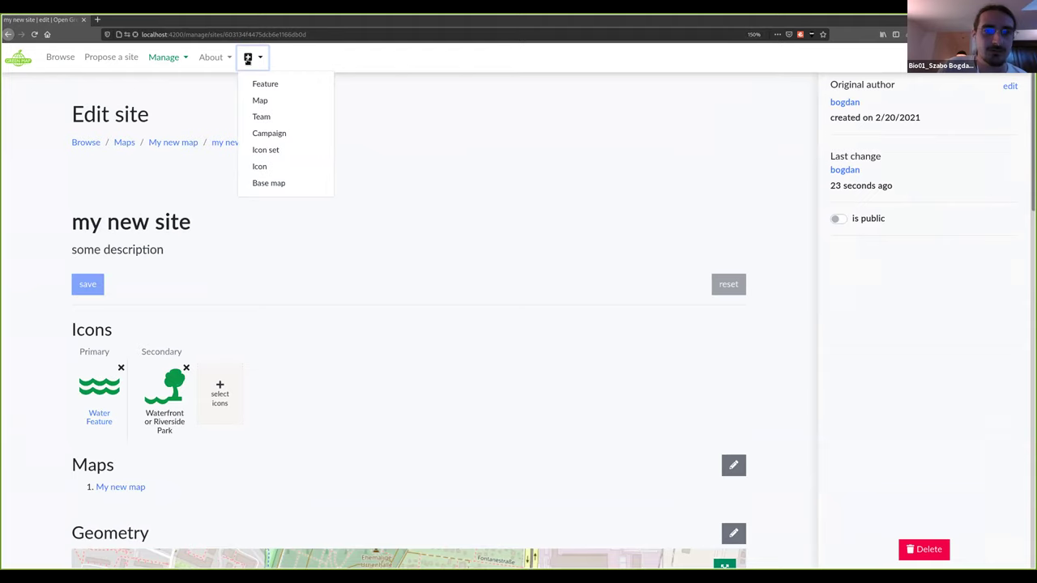
left_click(278, 85)
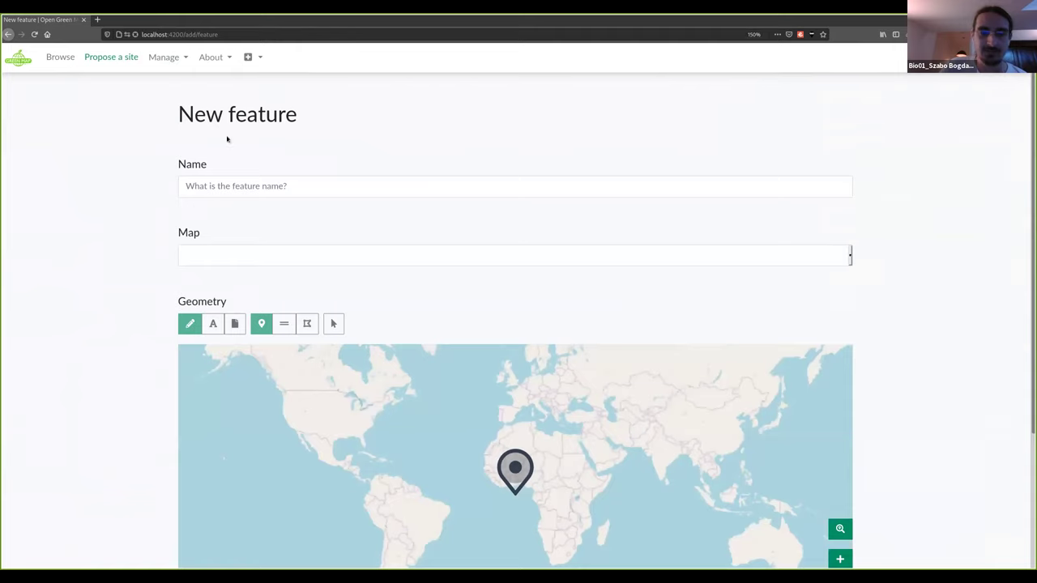
scroll(891, 270, "down", 1)
scroll(888, 259, "up", 1)
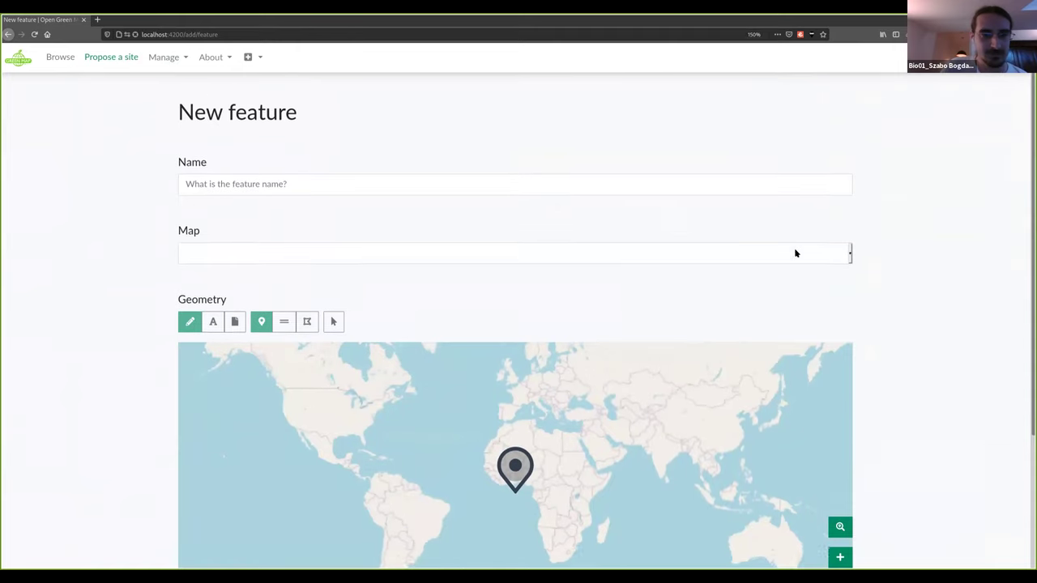
left_click(270, 186)
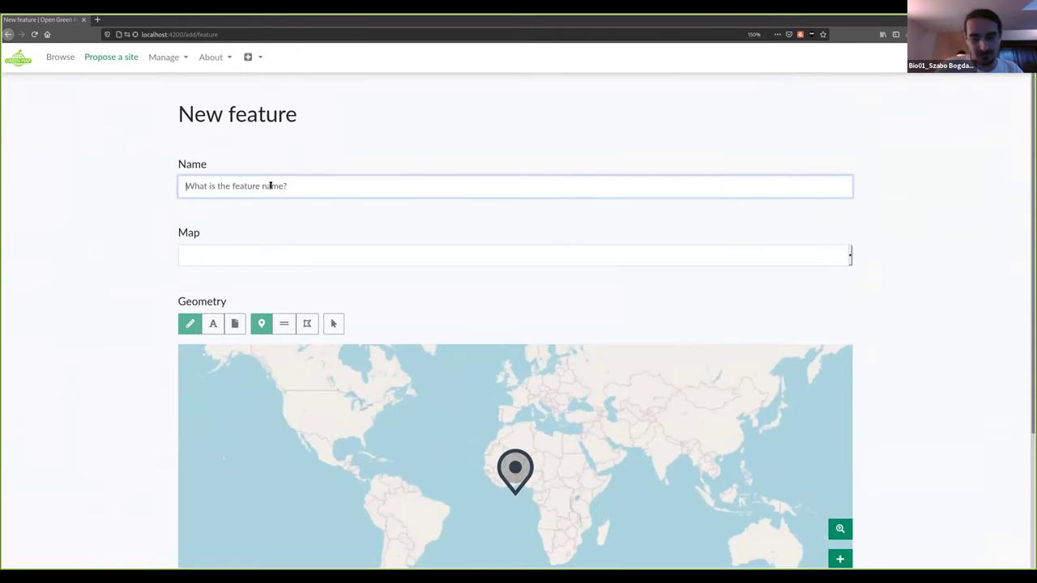
type("fe")
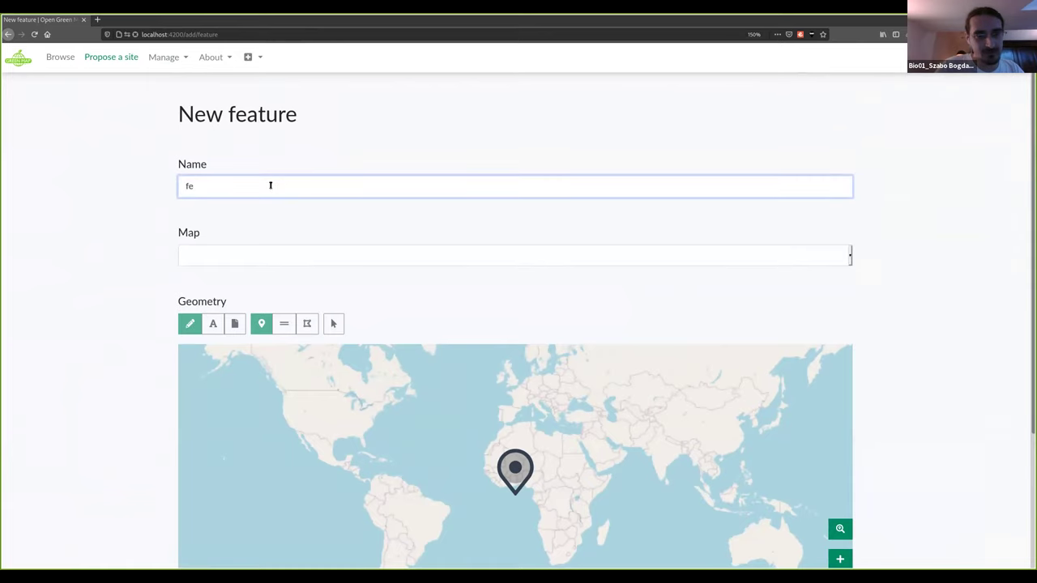
type("ature 2")
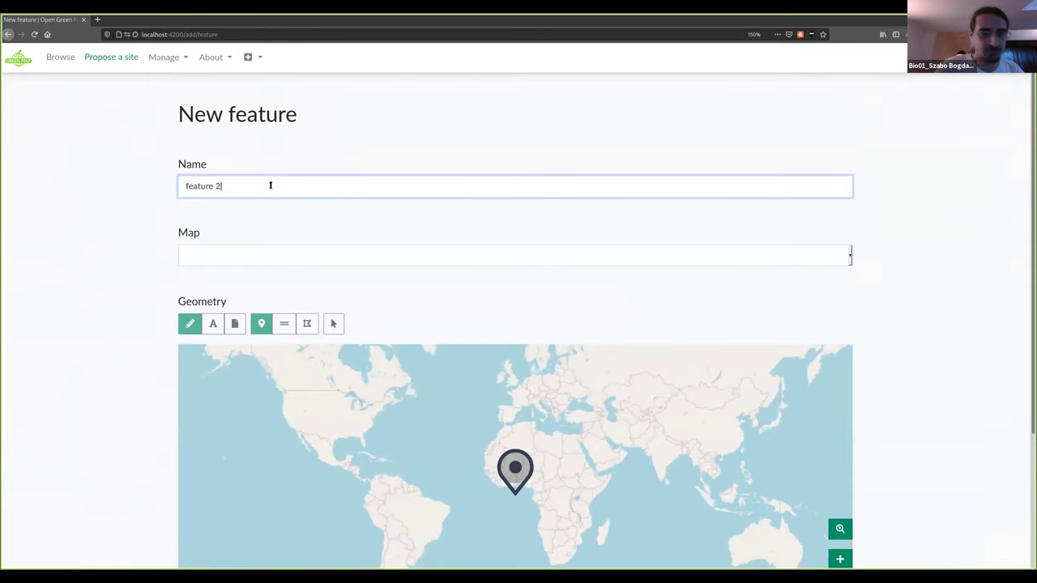
- Assign the feature to "My new map", place its point in the southeast of Berlin, and add it
left_click(273, 253)
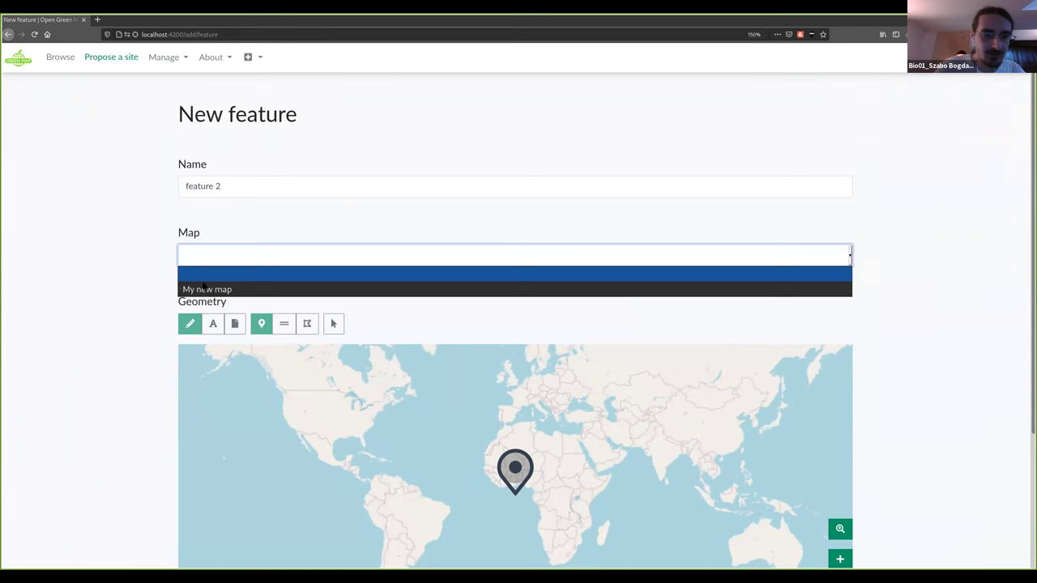
left_click(205, 293)
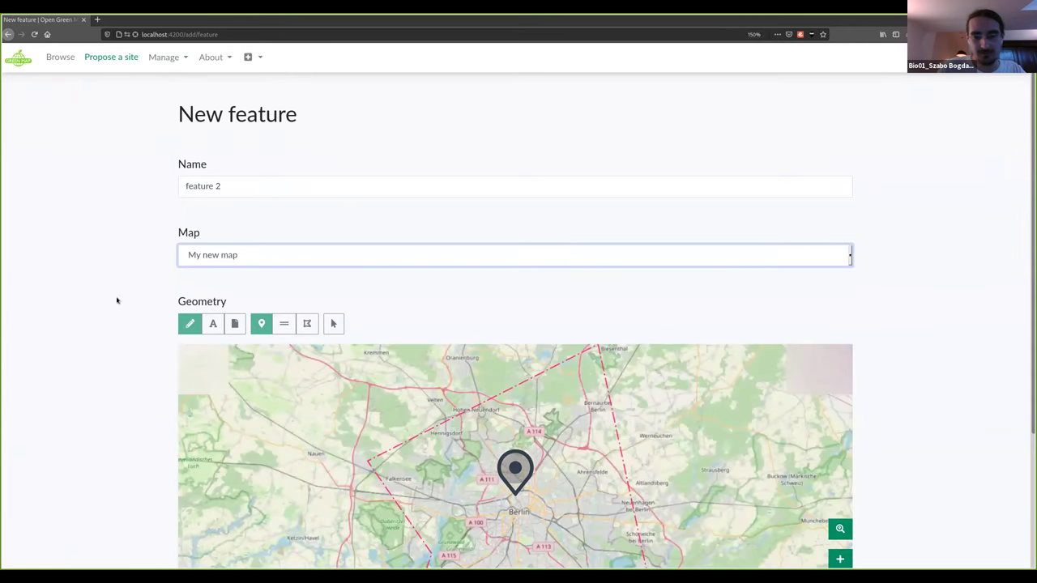
scroll(62, 246, "down", 3)
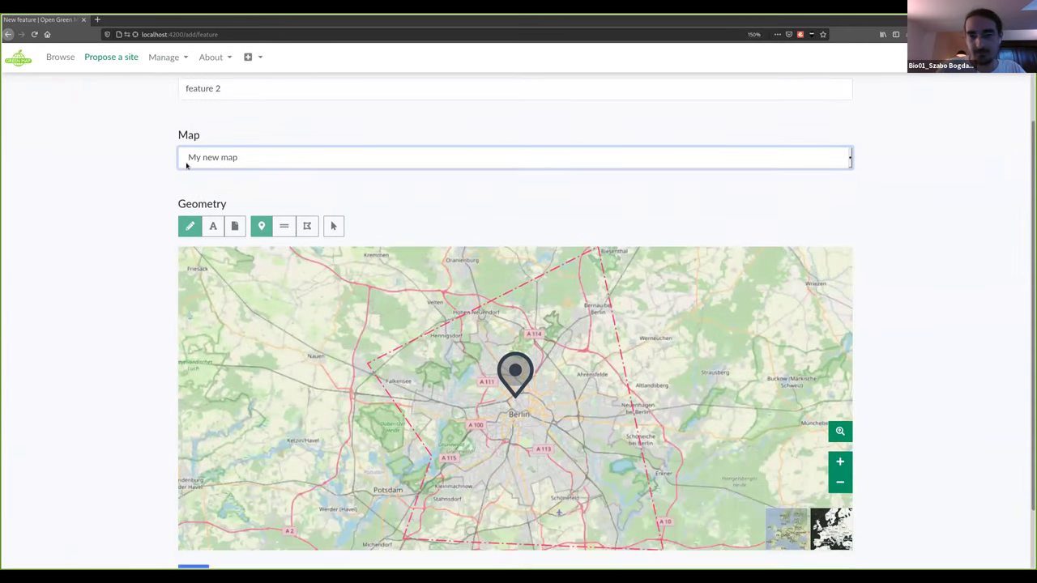
left_click_drag(511, 293, 560, 408)
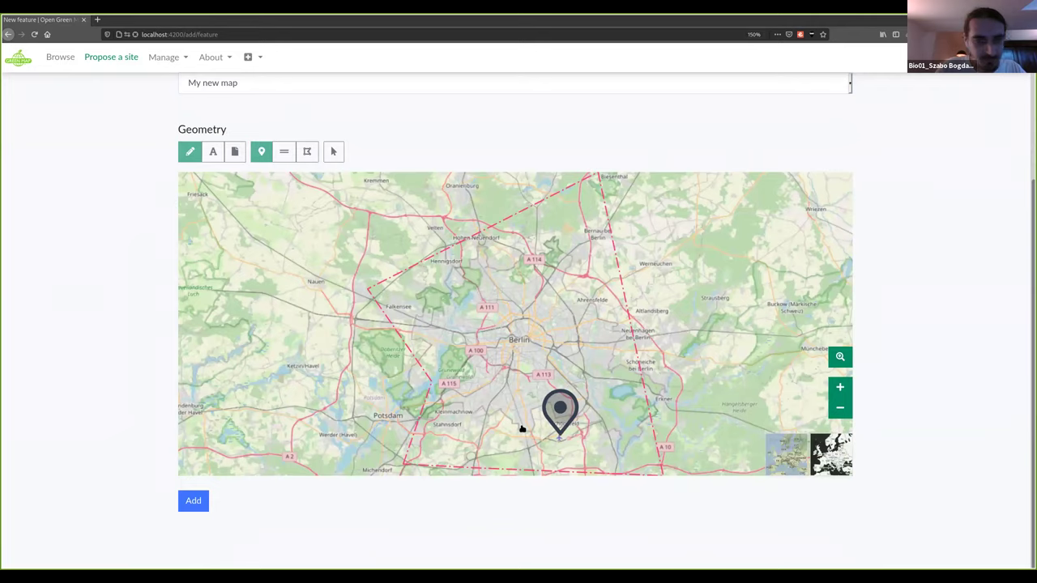
left_click(202, 503)
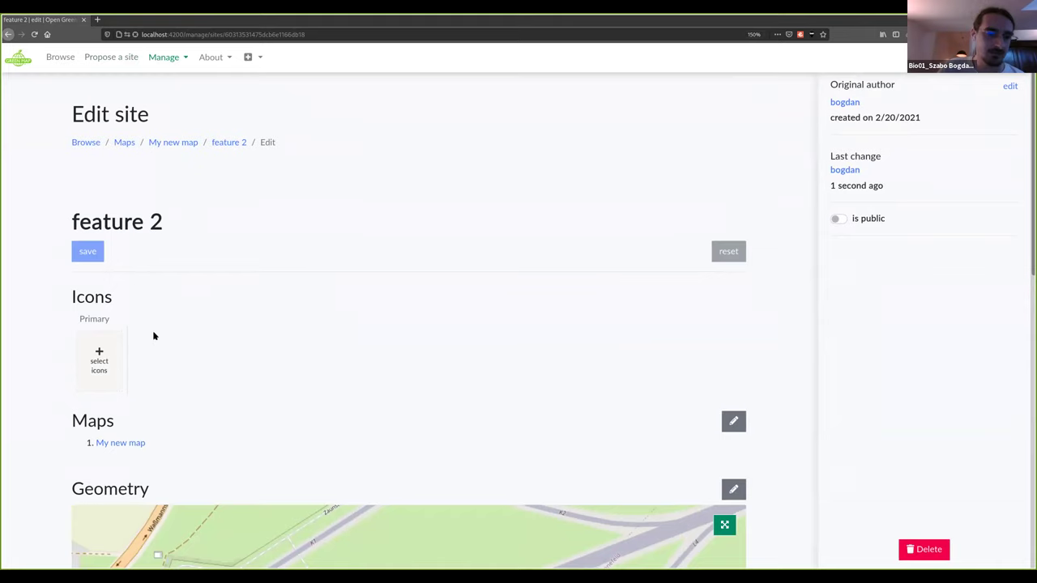
- Enter the text "description" as a paragraph below the "feature 2" title
left_click(219, 228)
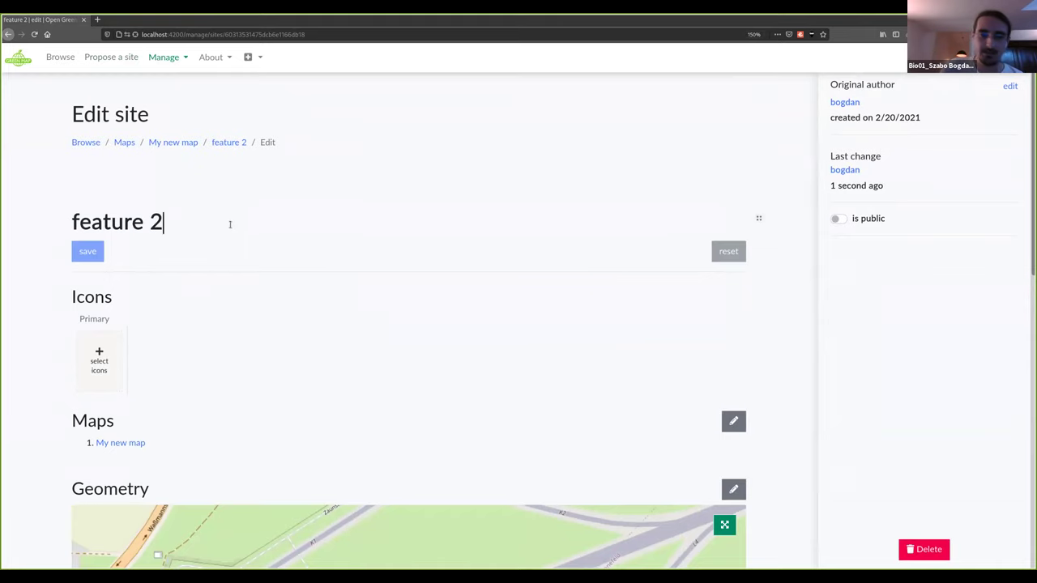
key("Return")
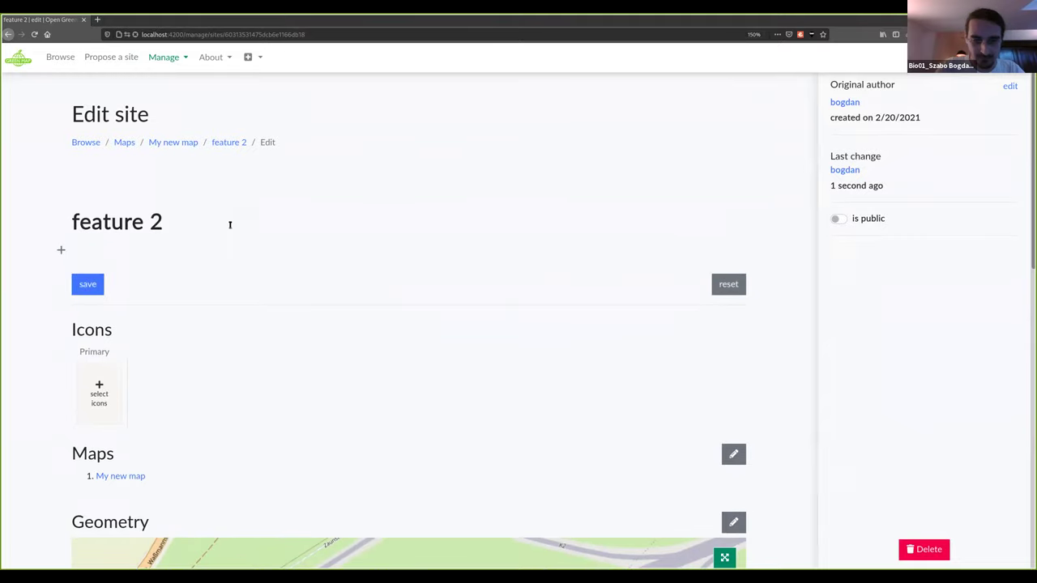
type("description")
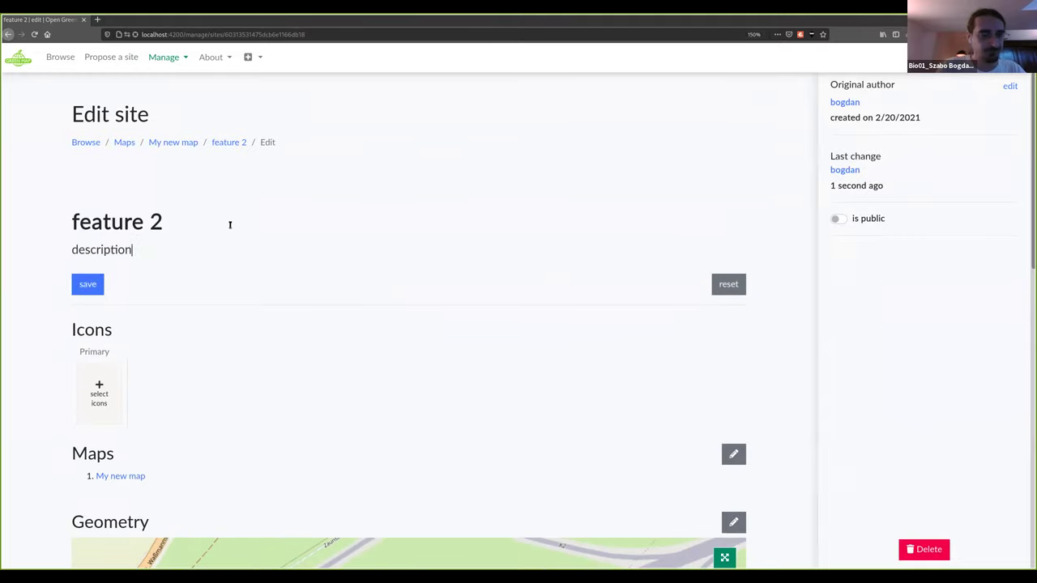
scroll(260, 348, "down", 2)
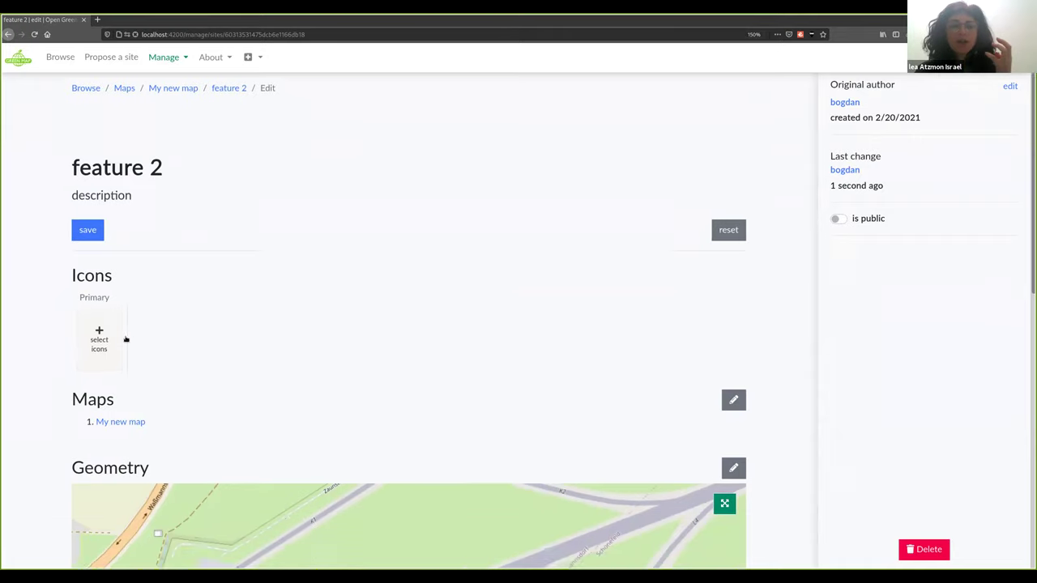
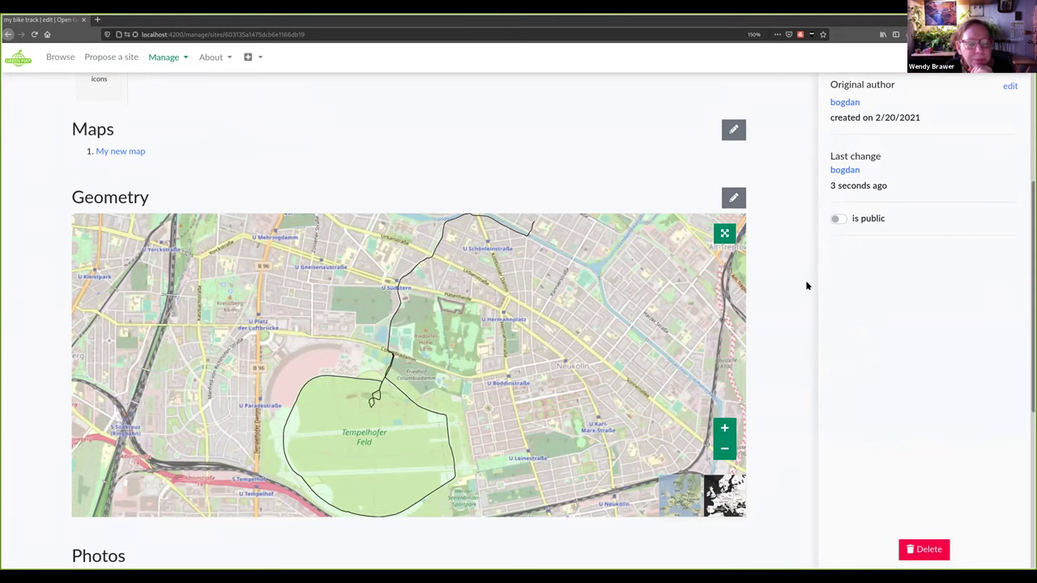
- Assign the Cultural Performance and Local Music icons from Culture and Society to "my bike track" and save the selection
scroll(833, 170, "up", 2)
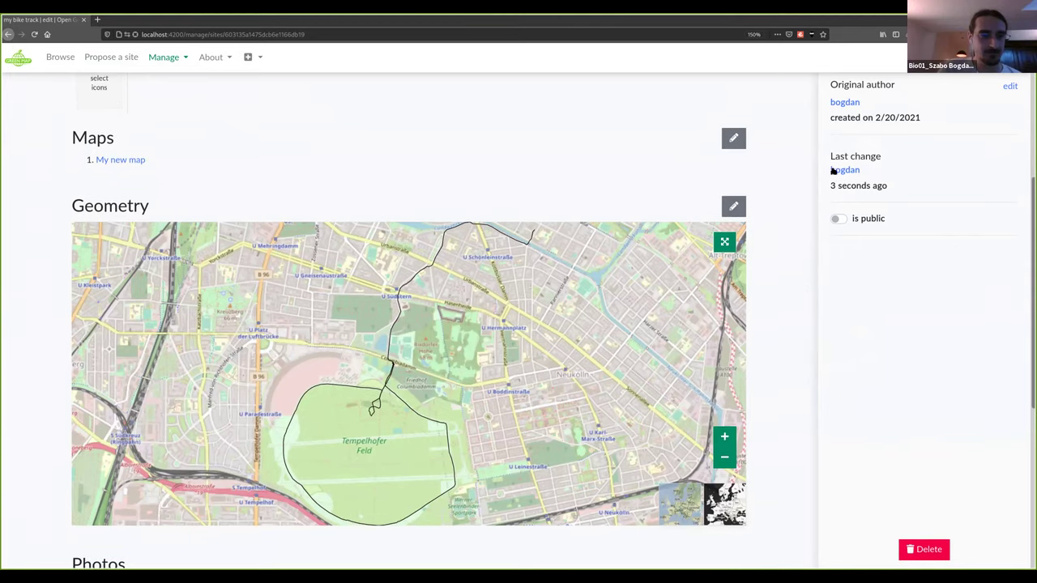
scroll(704, 407, "up", 3)
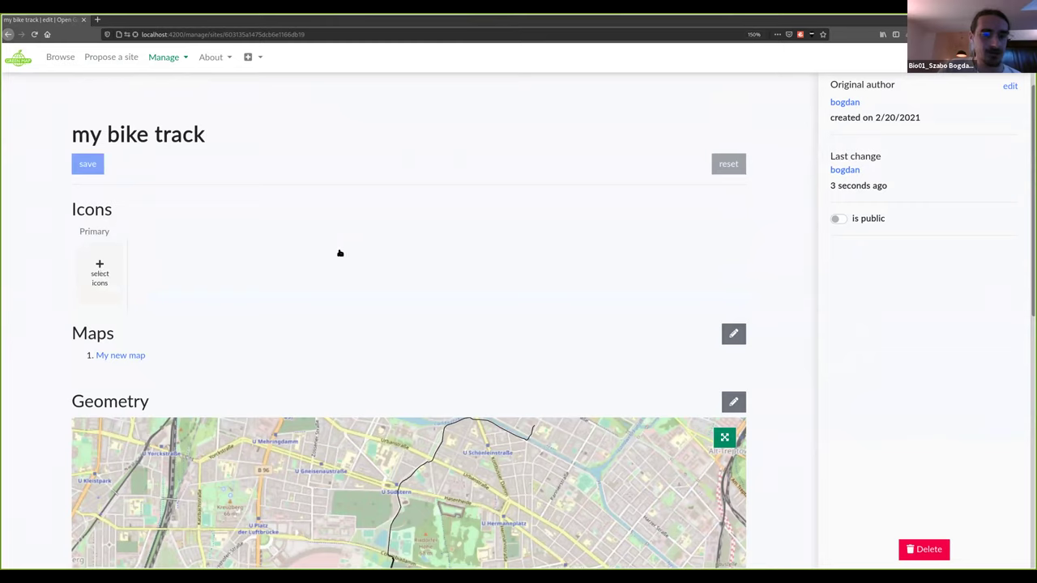
left_click(99, 268)
left_click(416, 193)
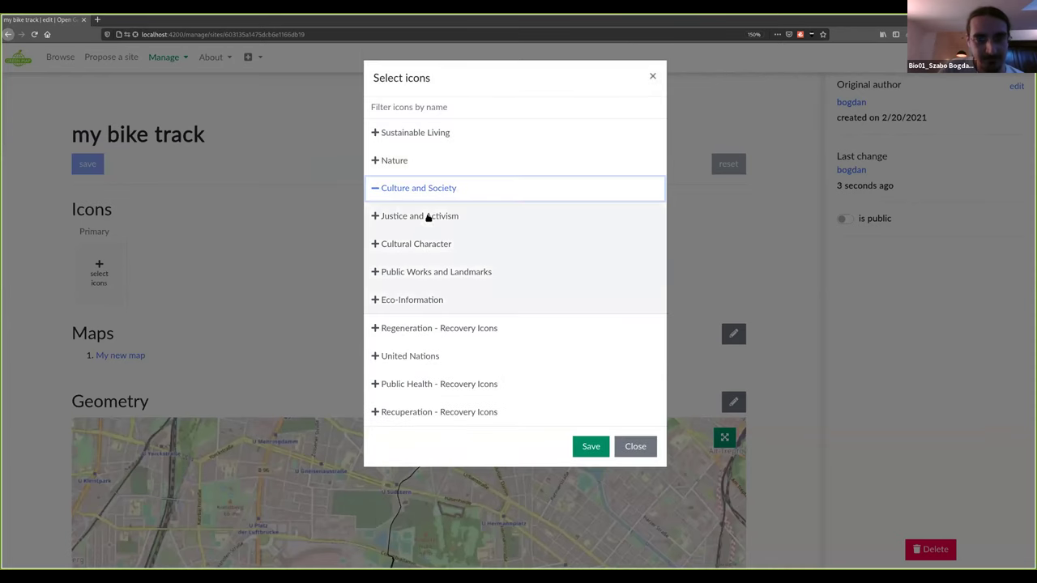
left_click(433, 245)
left_click(404, 285)
left_click(475, 294)
left_click(591, 536)
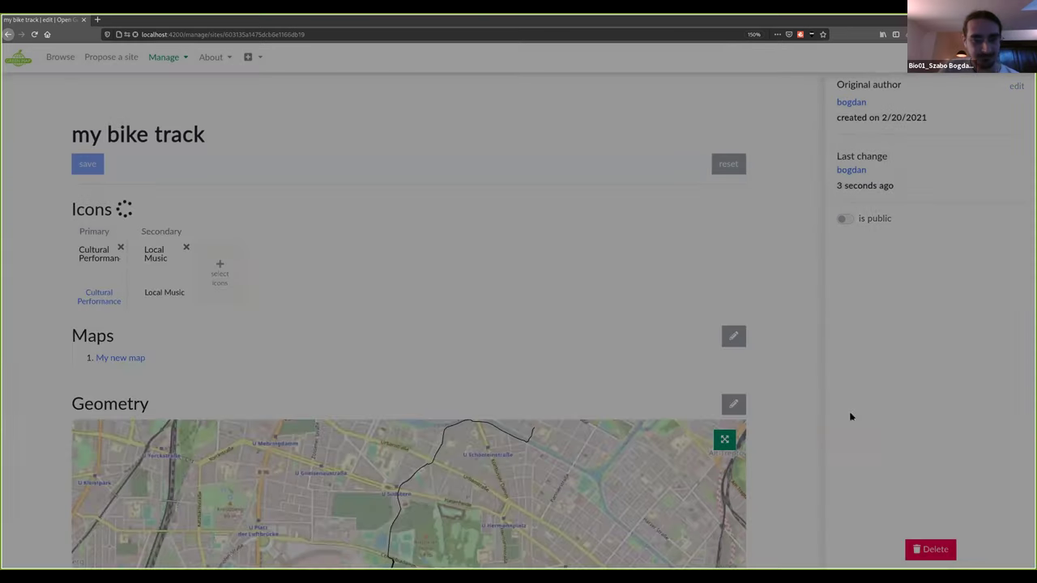
- Find "bike" among the icons, add Bicycle Path (Unpaved Bike Trail) to the track, and make it the primary icon
scroll(849, 411, "down", 1)
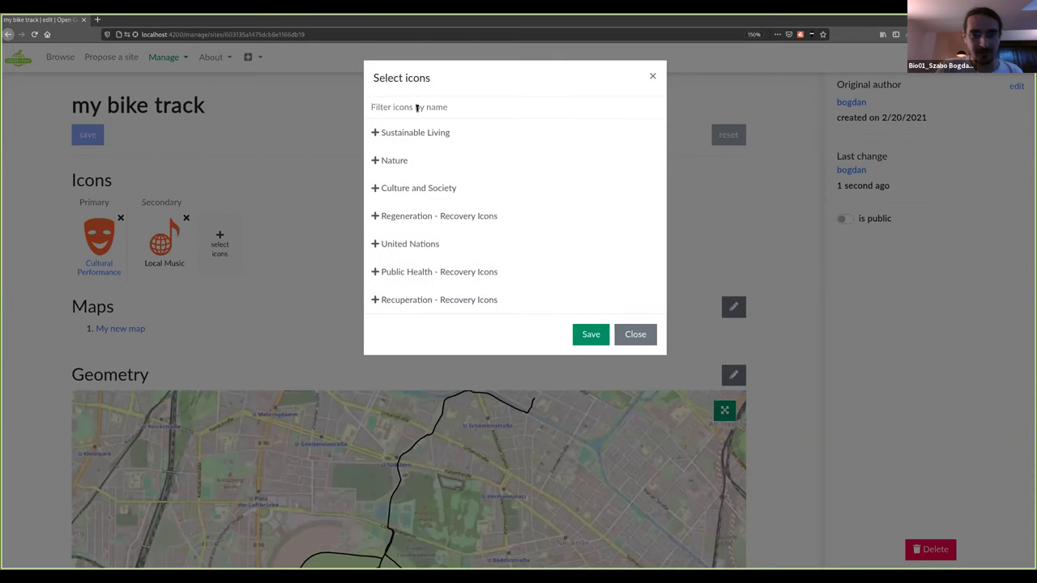
left_click(418, 107)
type("bike")
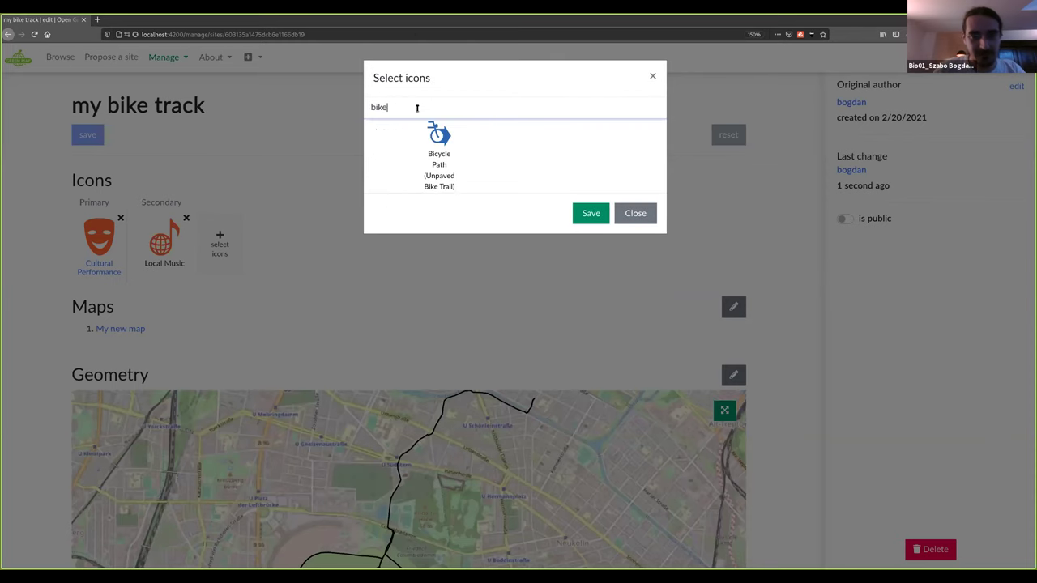
left_click(442, 151)
left_click(591, 213)
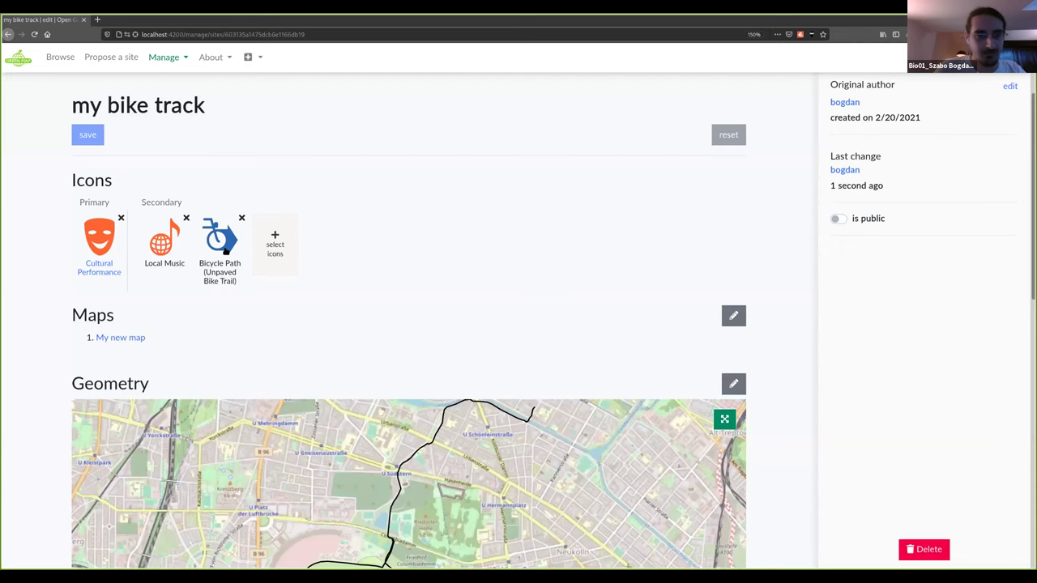
left_click_drag(211, 250, 76, 241)
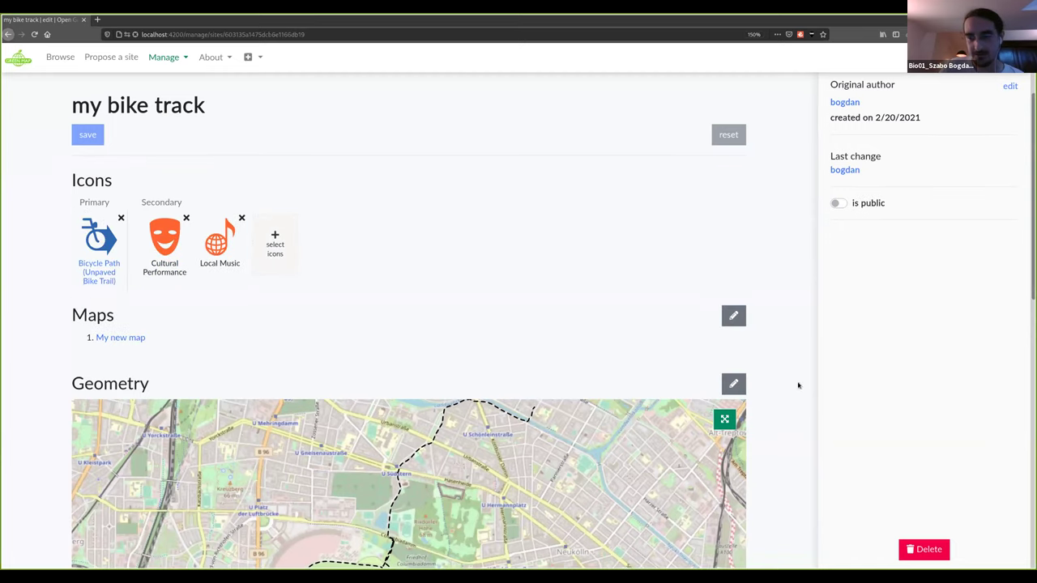
- Open the bike track's geometry for editing and move a track point to the Grimmstraße and Dieffenbachstraße crossing
scroll(784, 374, "down", 2)
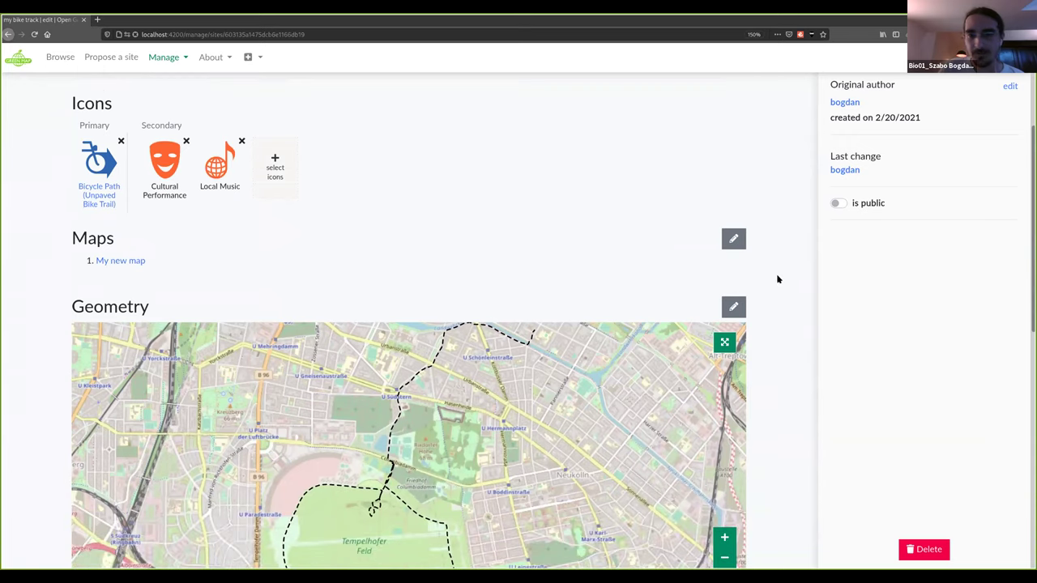
scroll(798, 228, "down", 4)
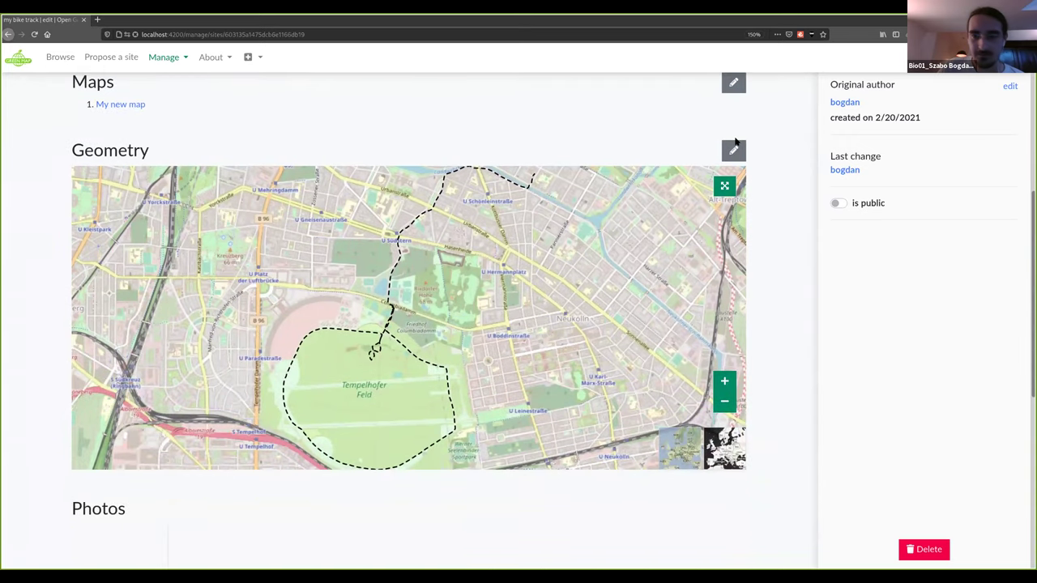
left_click(734, 150)
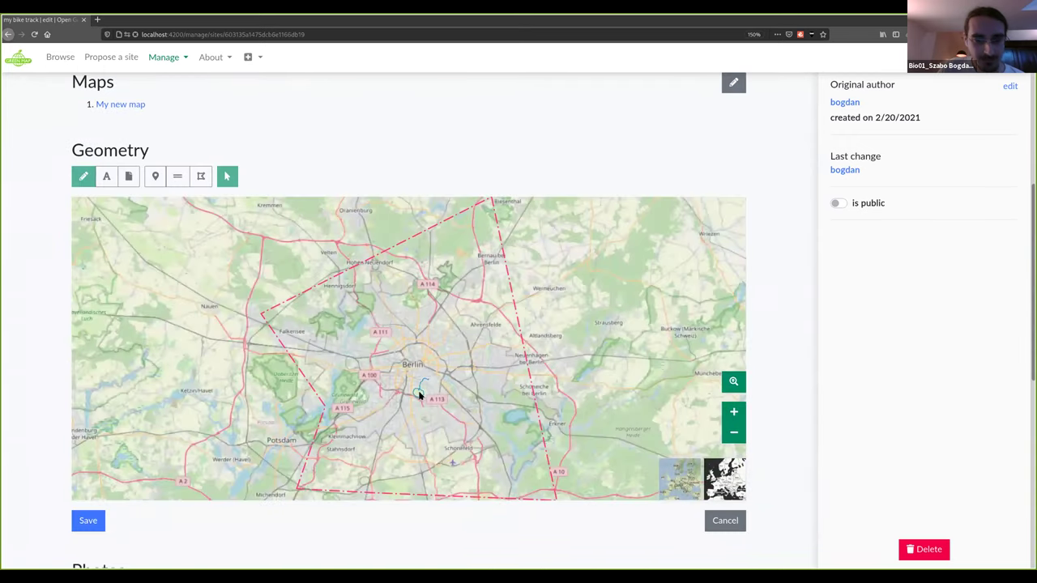
scroll(419, 394, "up", 1)
scroll(523, 283, "up", 4)
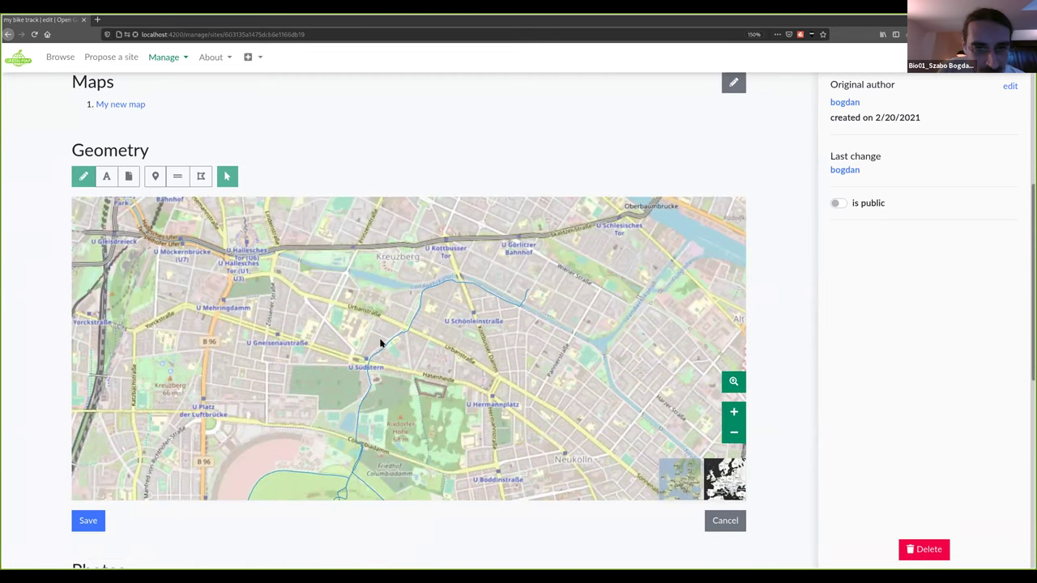
scroll(381, 343, "up", 4)
left_click(384, 356)
left_click_drag(386, 351, 327, 406)
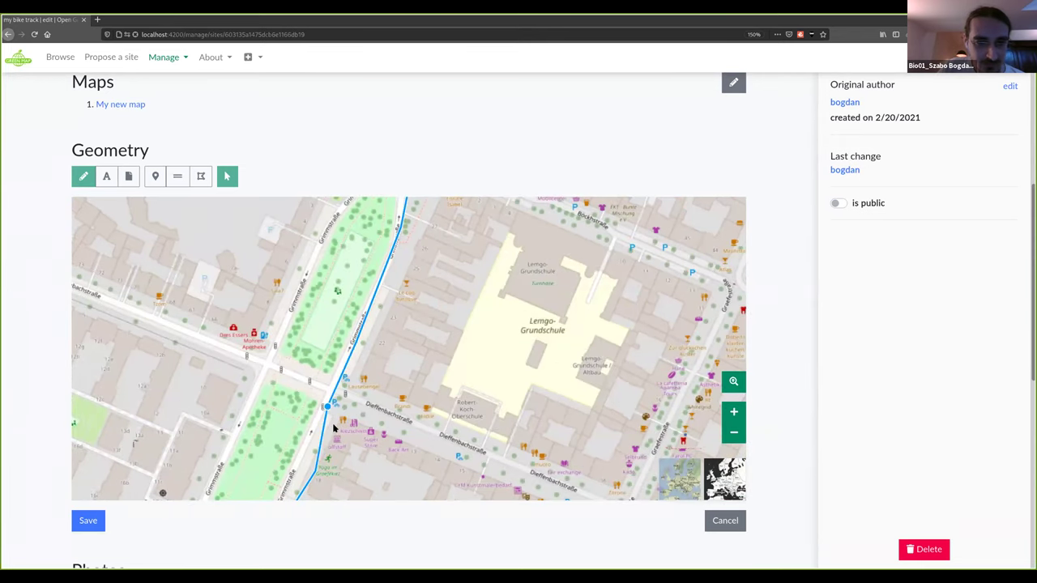
- Shift the bike track's line slightly near the same crossing and save the edited geometry
key("Down")
key("Down")
key("Left")
left_click_drag(368, 373, 352, 370)
left_click(91, 518)
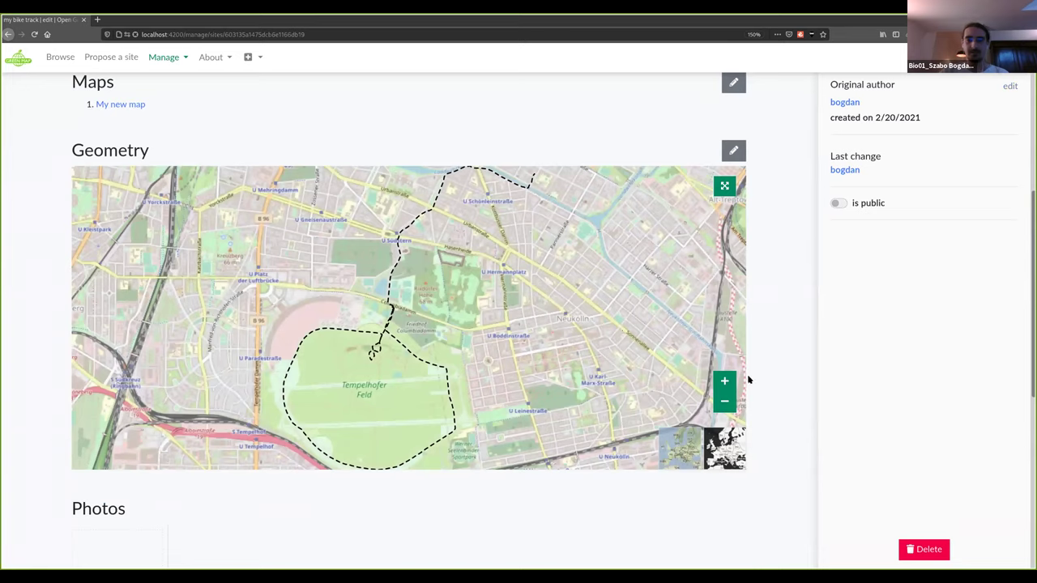
- Look over the track's photos, sounds and attributes, return to "My new map", and review its list of sites
scroll(760, 383, "down", 5)
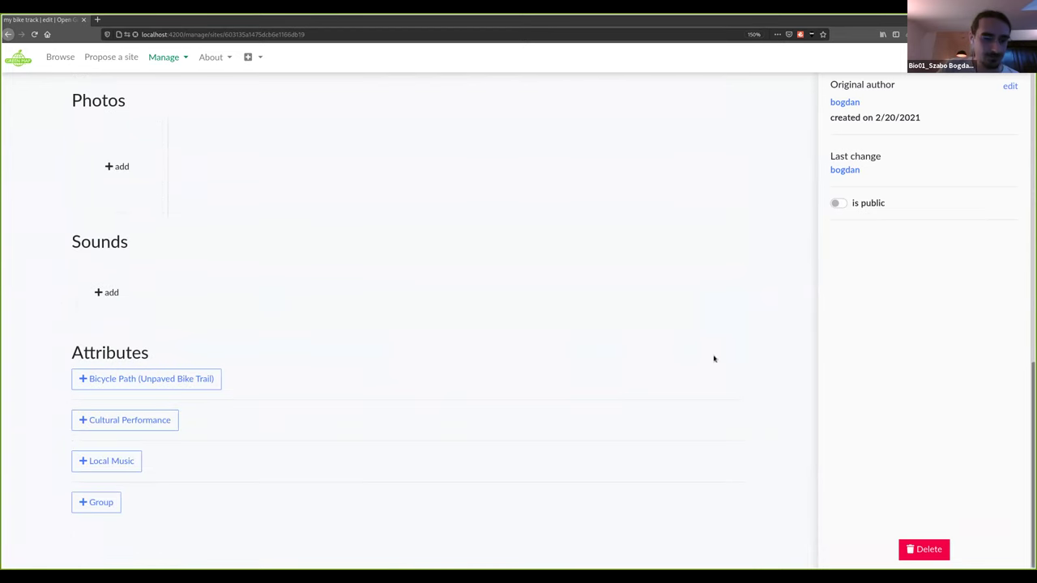
scroll(772, 343, "up", 4)
scroll(230, 182, "up", 5)
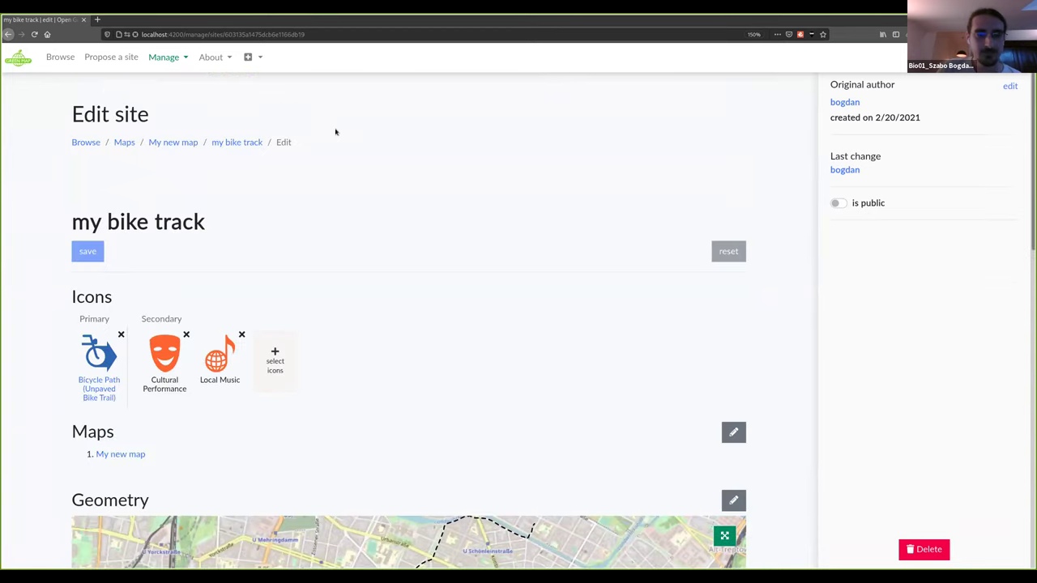
left_click(185, 143)
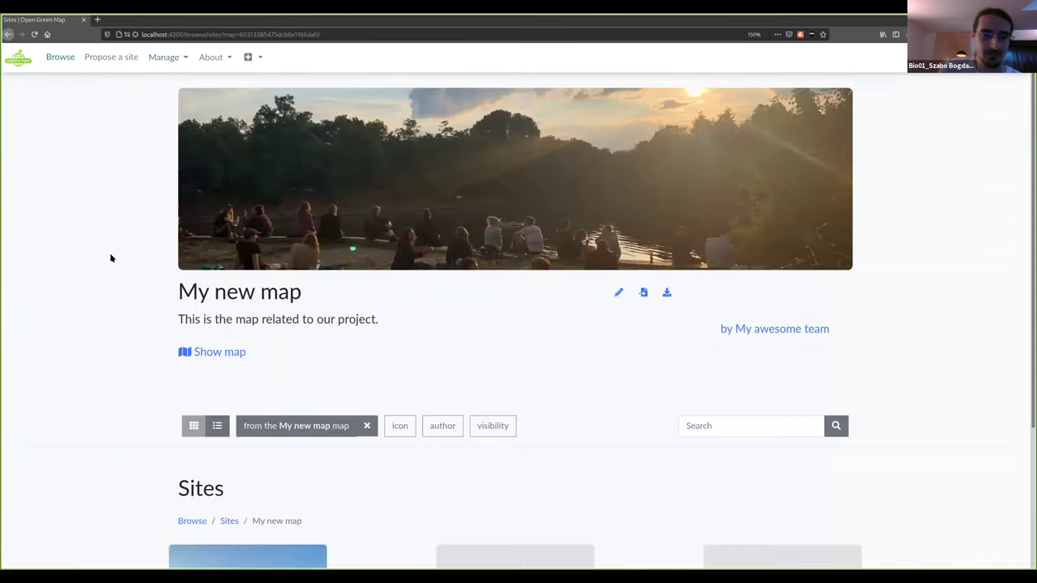
scroll(111, 257, "down", 3)
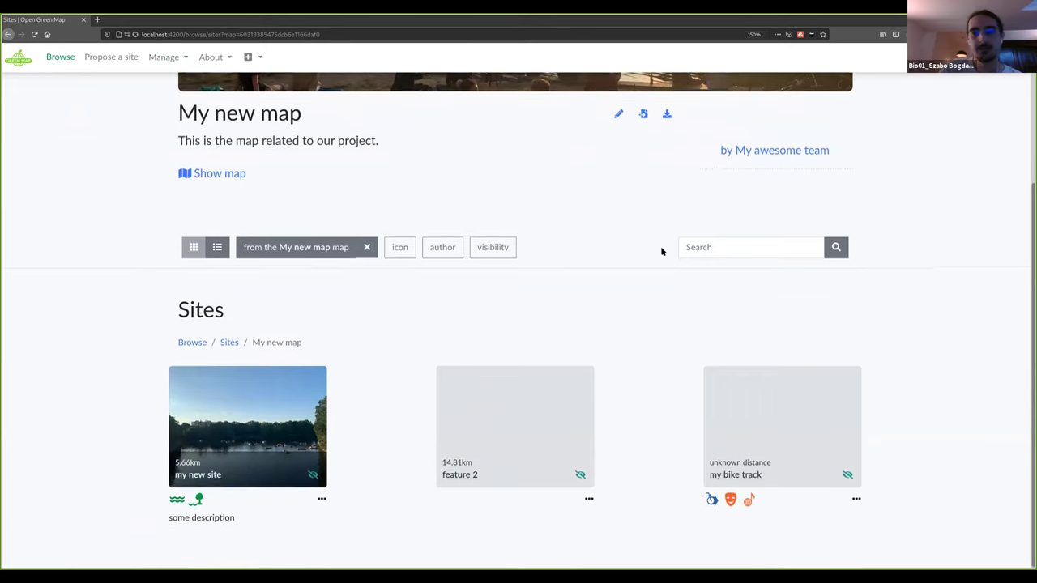
scroll(873, 305, "up", 3)
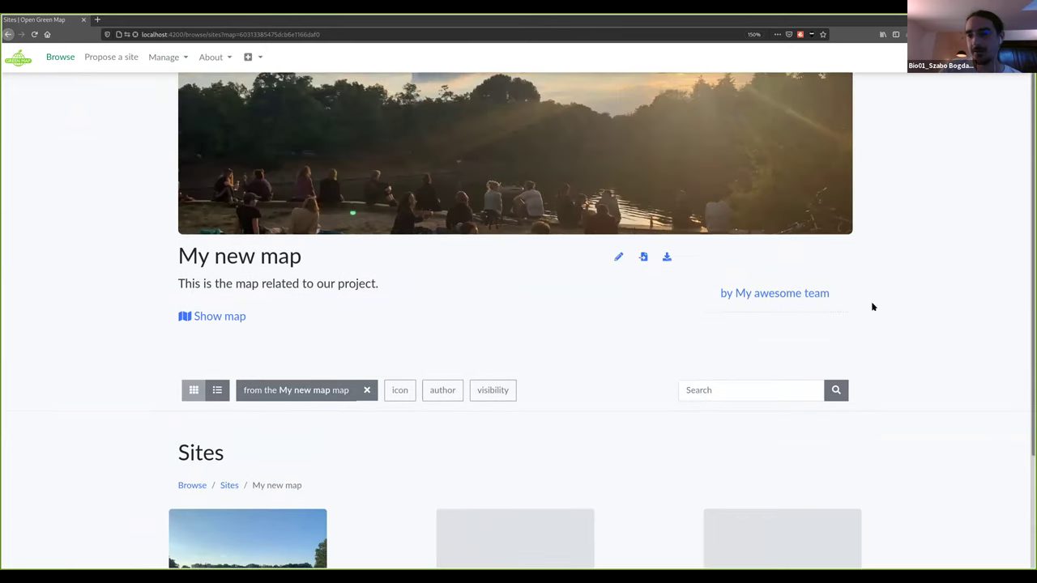
- Open the page of My awesome team and look over its description, photos, members and team maps
left_click(790, 294)
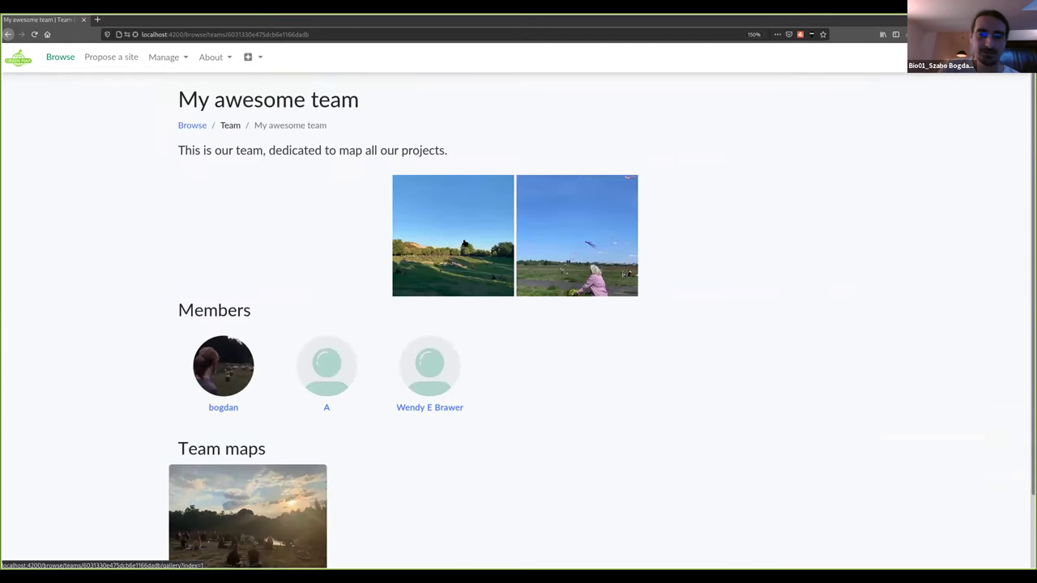
scroll(608, 344, "down", 2)
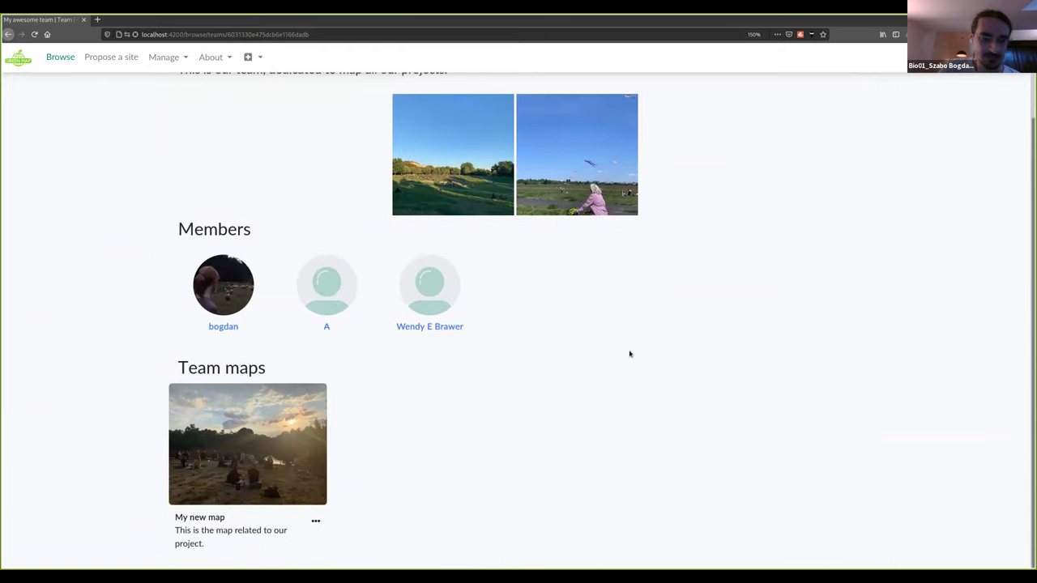
scroll(353, 300, "up", 2)
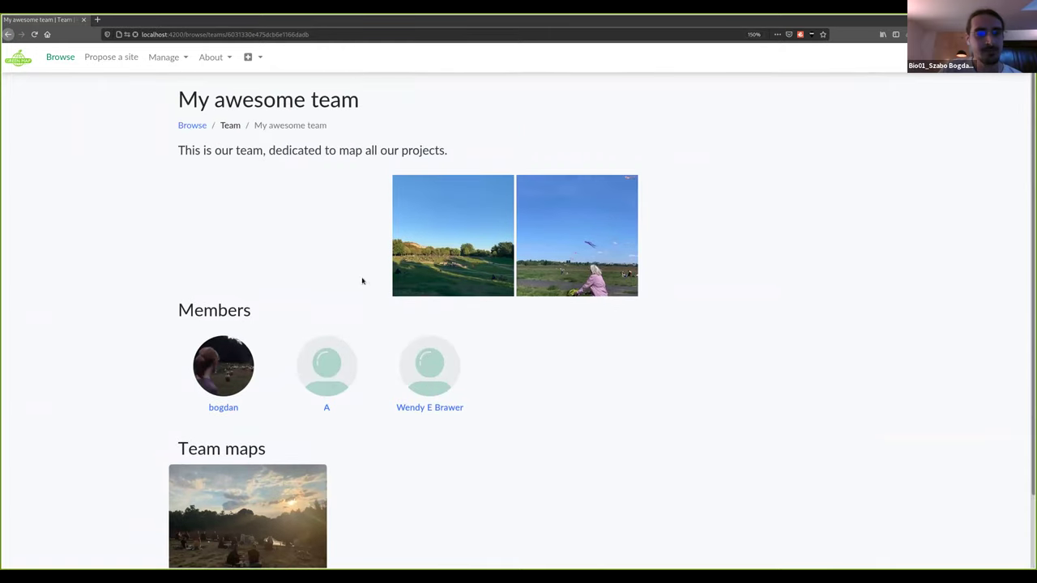
scroll(272, 385, "down", 2)
scroll(236, 217, "up", 2)
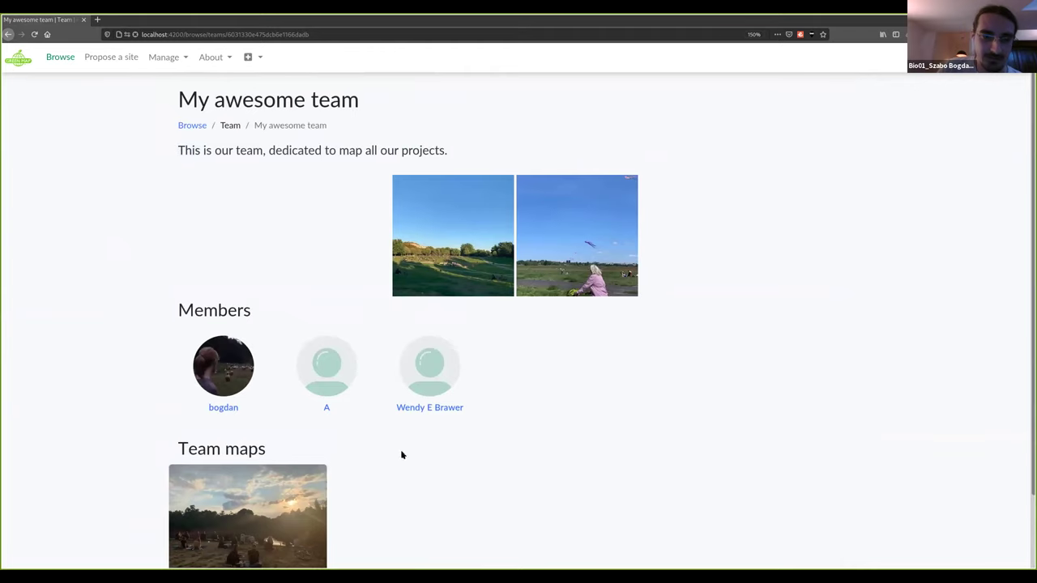
scroll(401, 454, "down", 2)
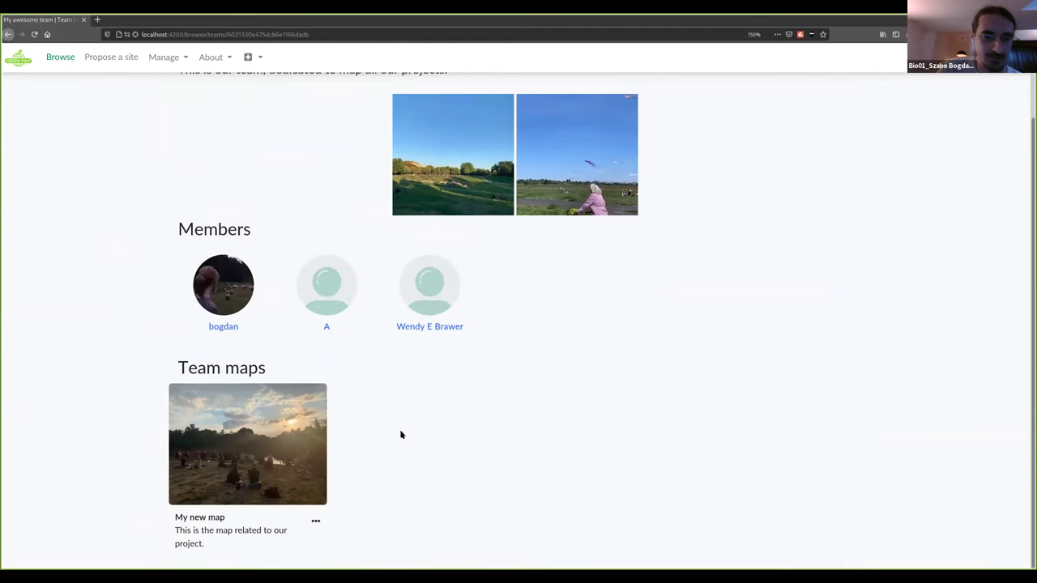
- Open "My new map" from the team's maps, view the details of "my new site" and the bike track, and close them
left_click(212, 519)
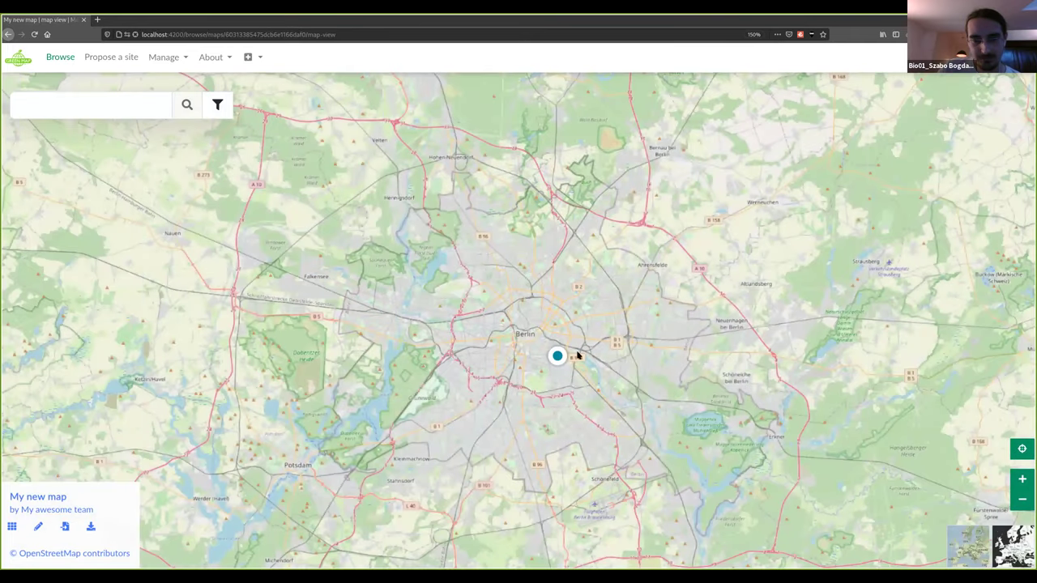
scroll(524, 393, "up", 1)
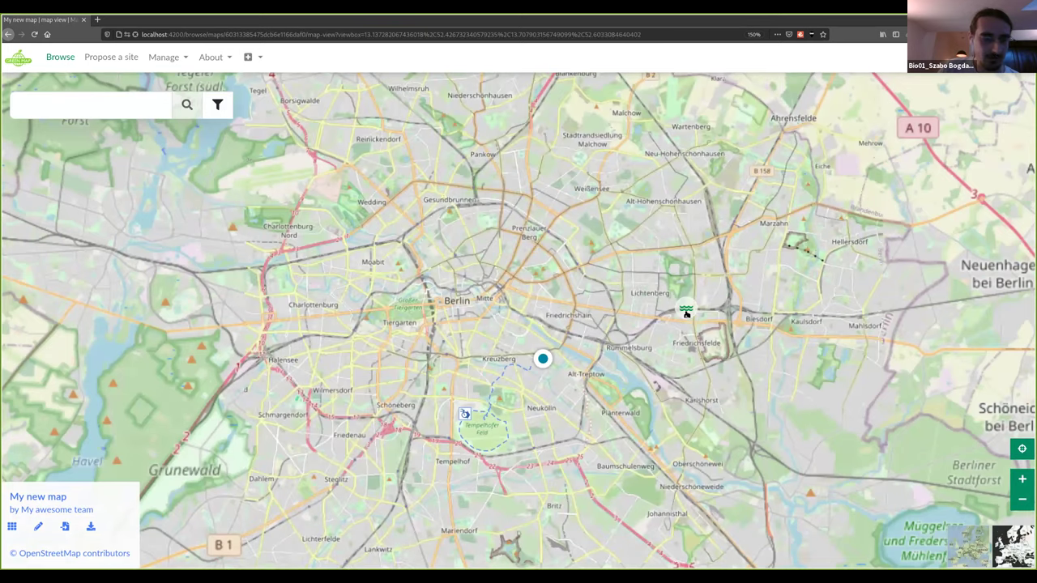
left_click(687, 312)
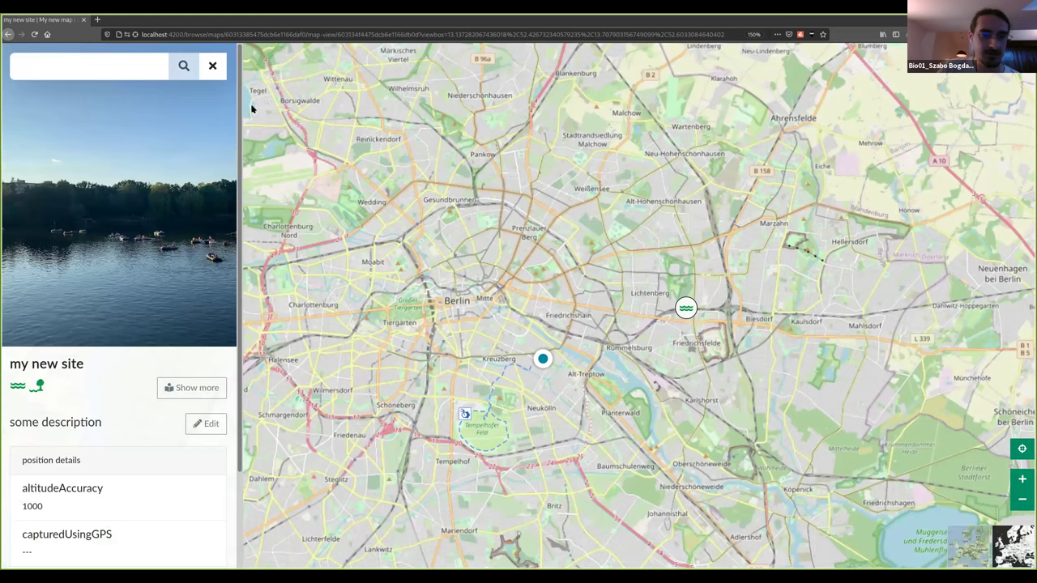
left_click(464, 414)
left_click(221, 65)
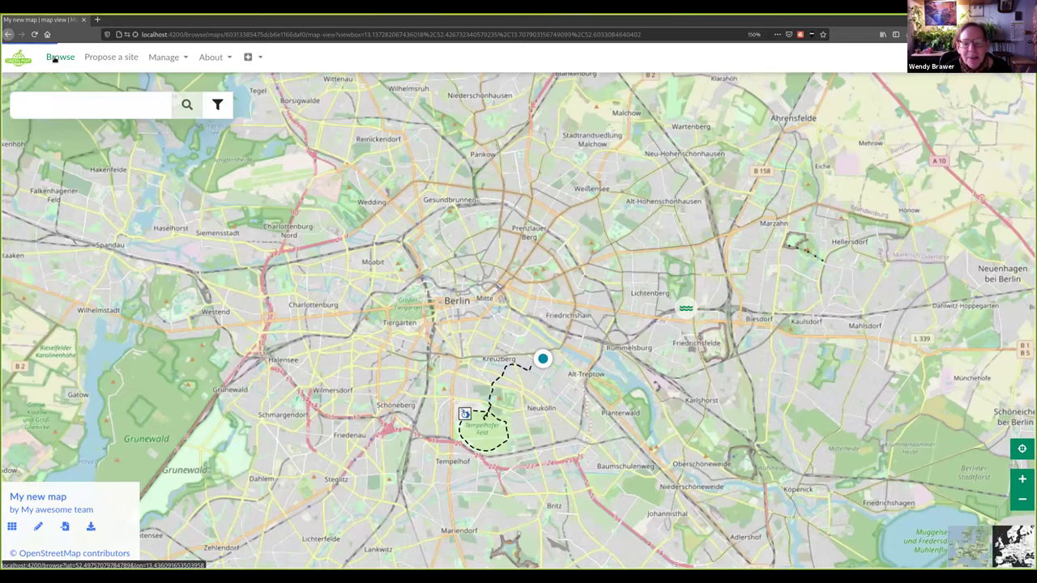
- Go to the Browse overview and look through its maps, icon sets and nearby sites
left_click(55, 57)
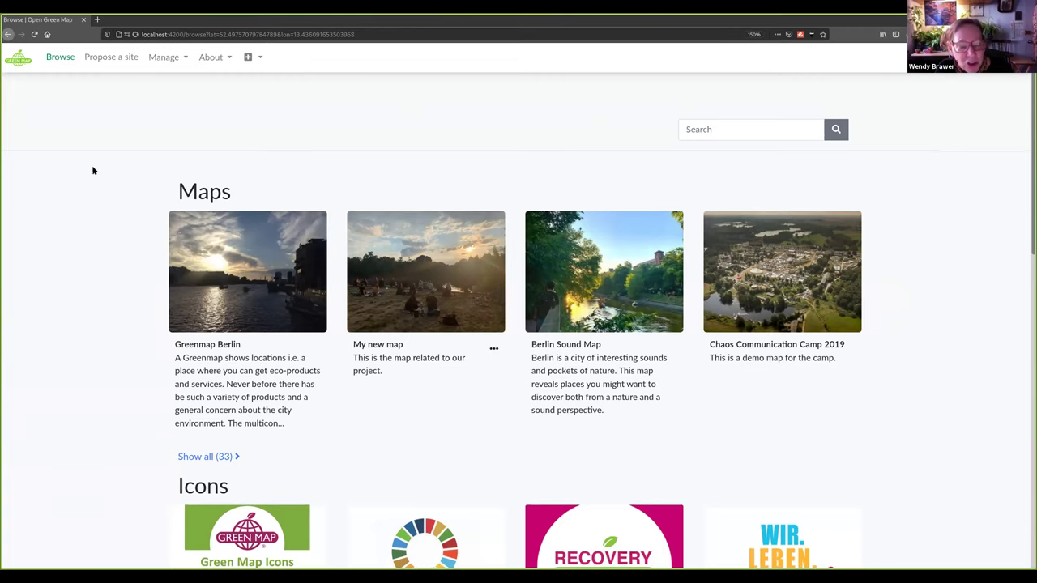
scroll(259, 150, "down", 2)
scroll(425, 200, "down", 6)
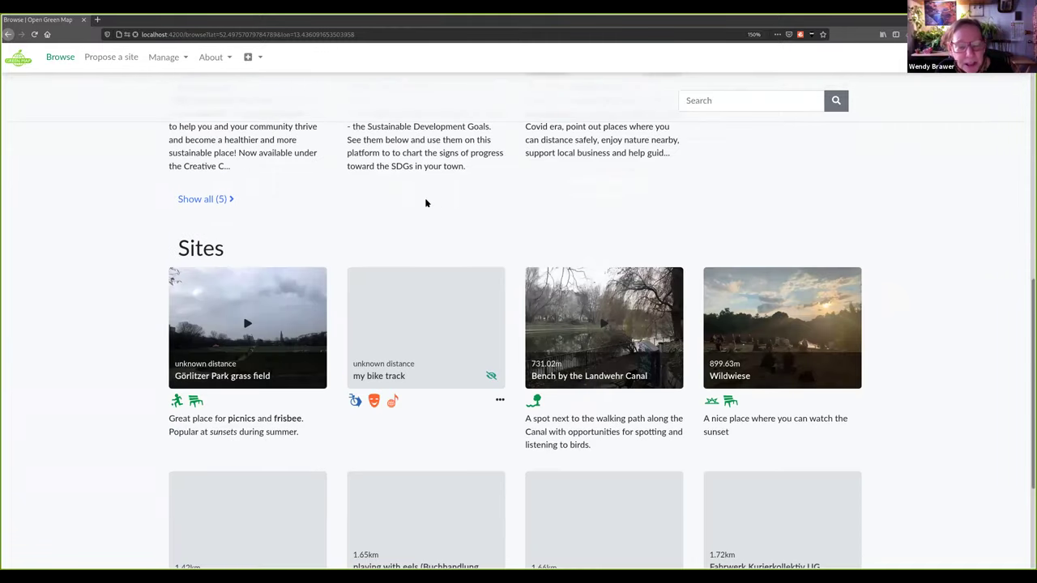
scroll(430, 201, "down", 3)
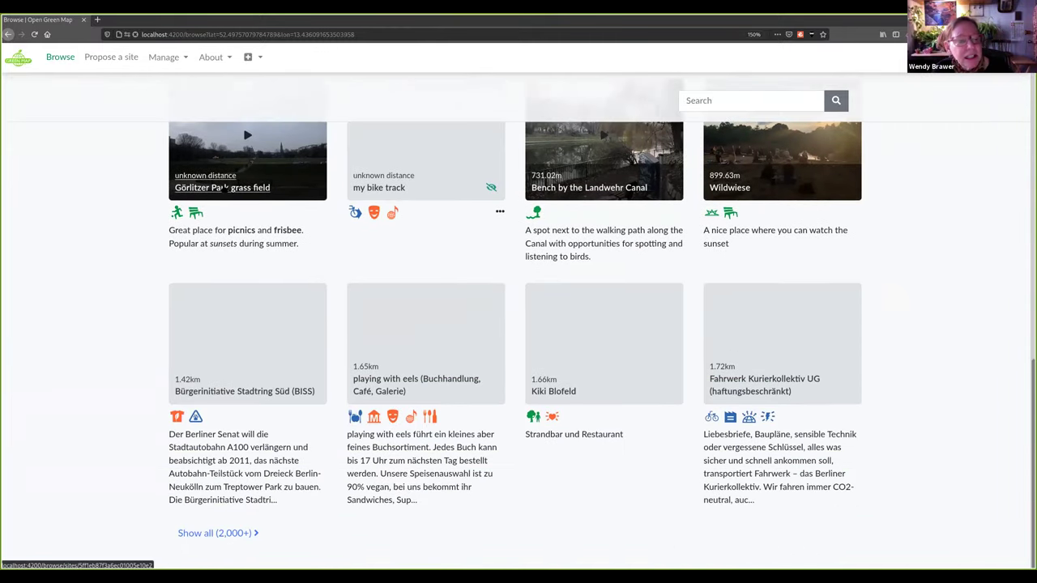
scroll(247, 188, "up", 3)
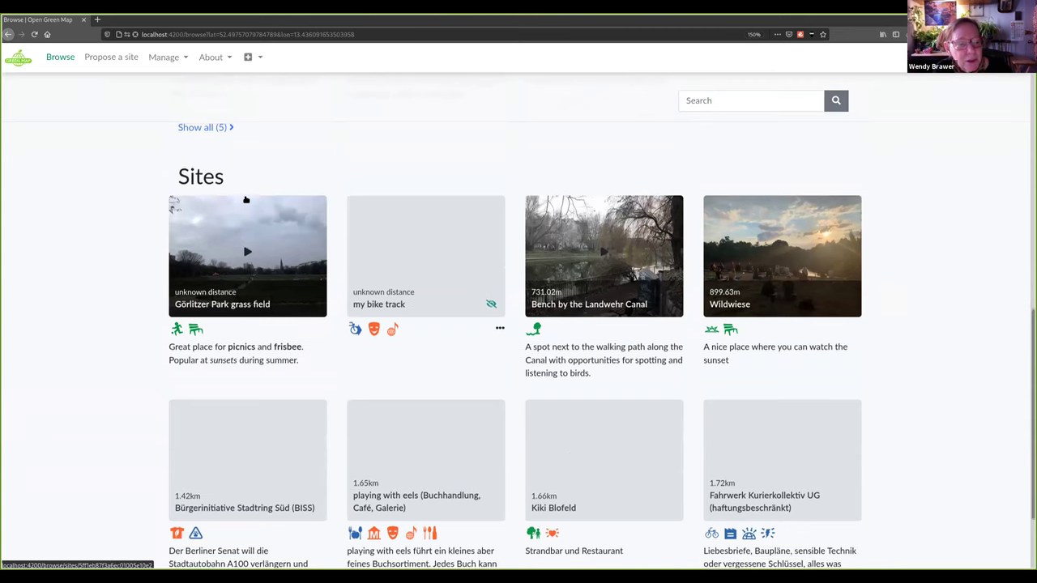
scroll(258, 187, "up", 2)
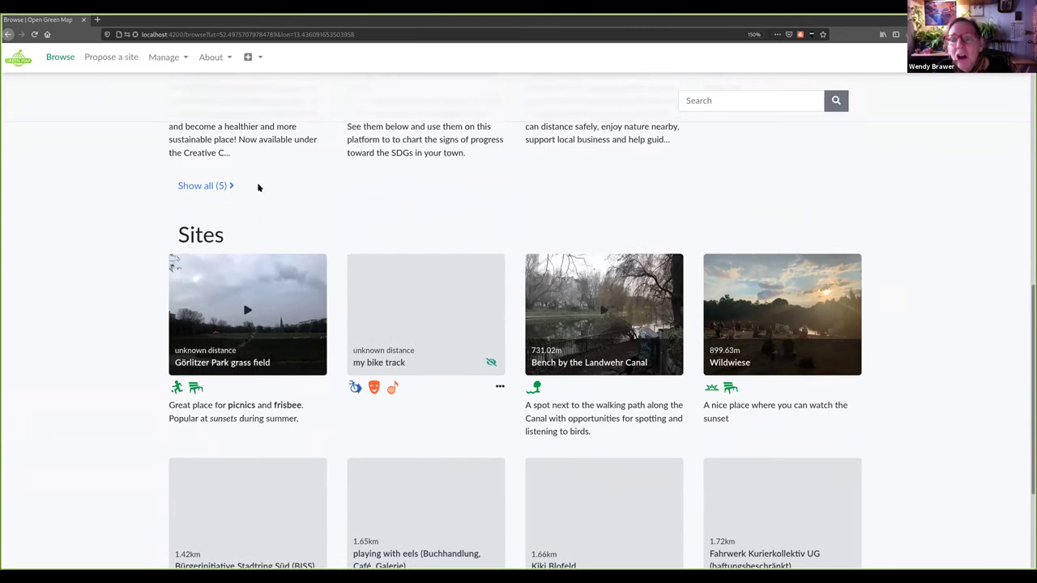
scroll(223, 299, "up", 2)
scroll(226, 334, "down", 1)
scroll(226, 337, "up", 6)
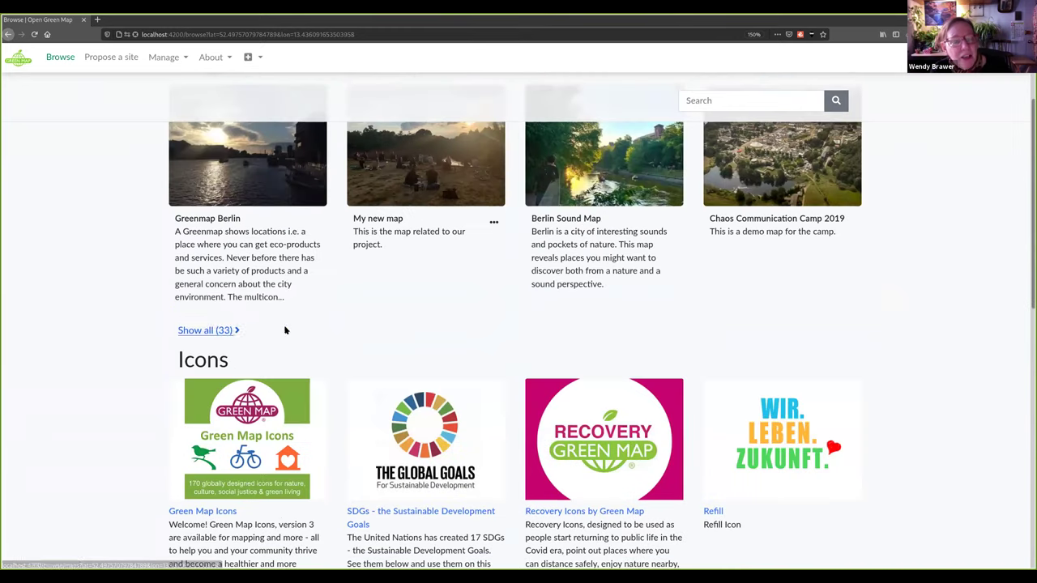
- Show all published maps and read through the whole list to its end
left_click(466, 330)
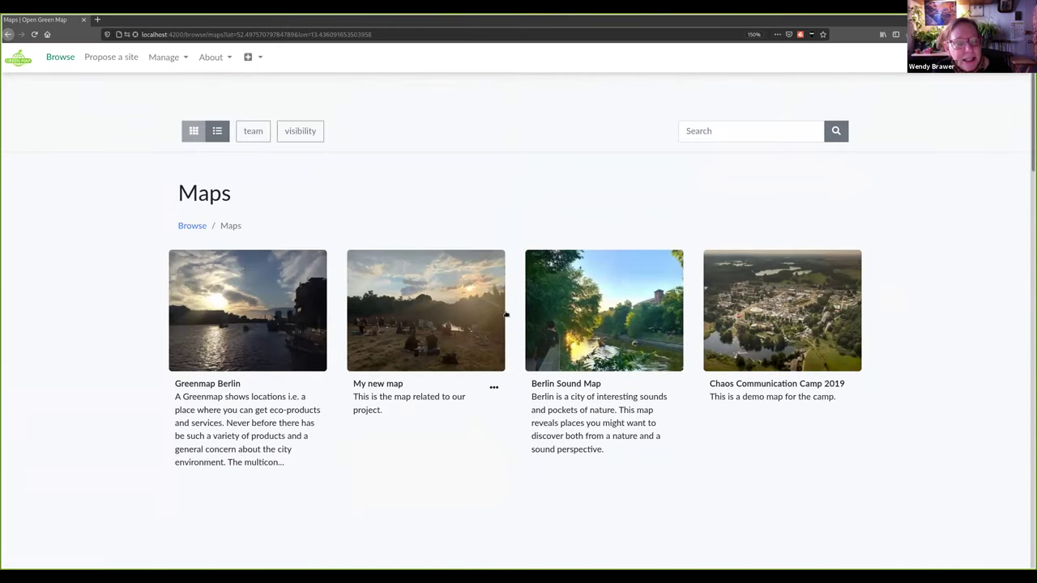
scroll(948, 435, "down", 2)
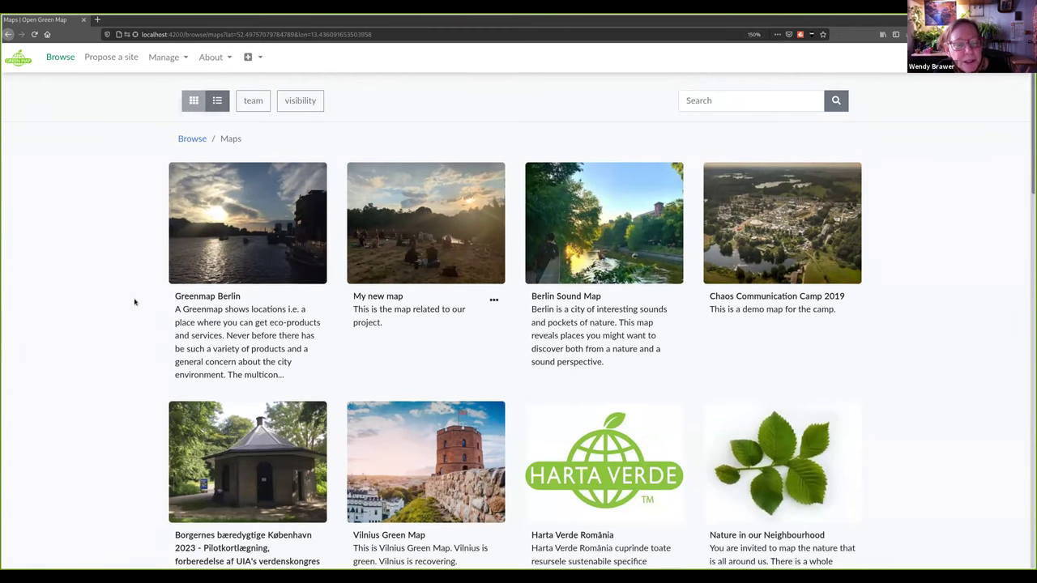
scroll(134, 303, "down", 2)
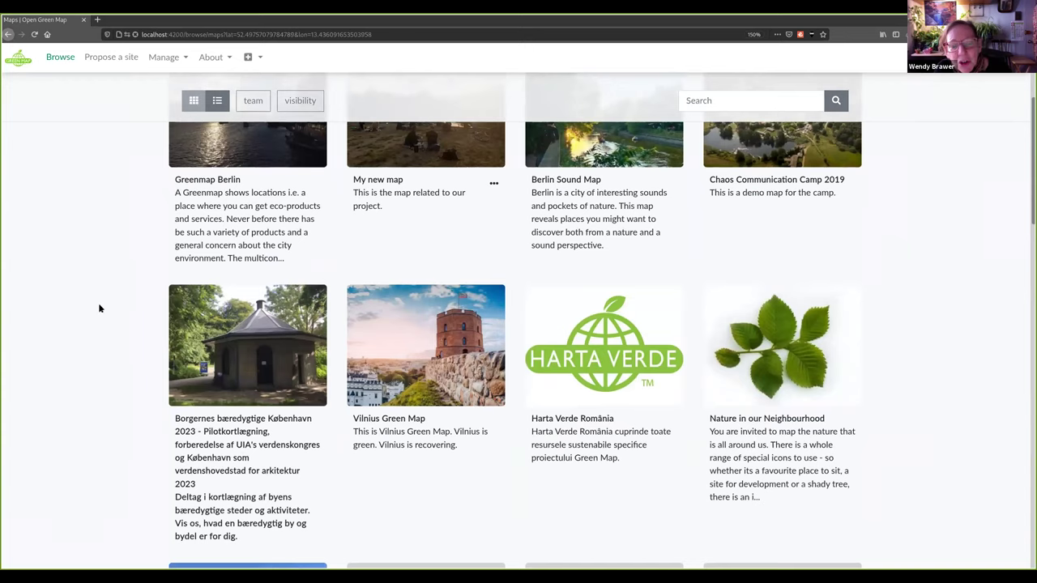
scroll(99, 305, "up", 5)
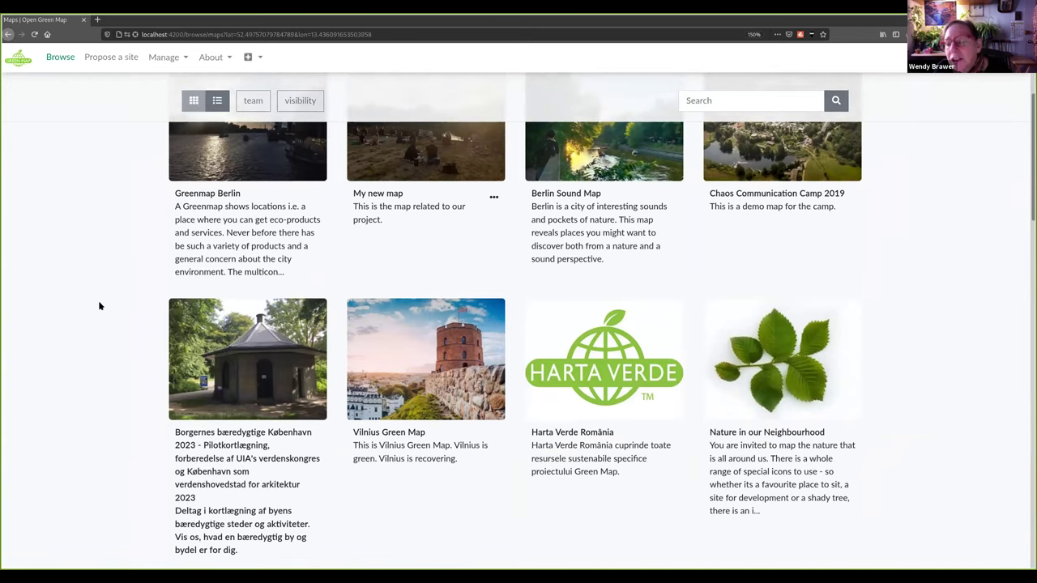
scroll(99, 305, "down", 4)
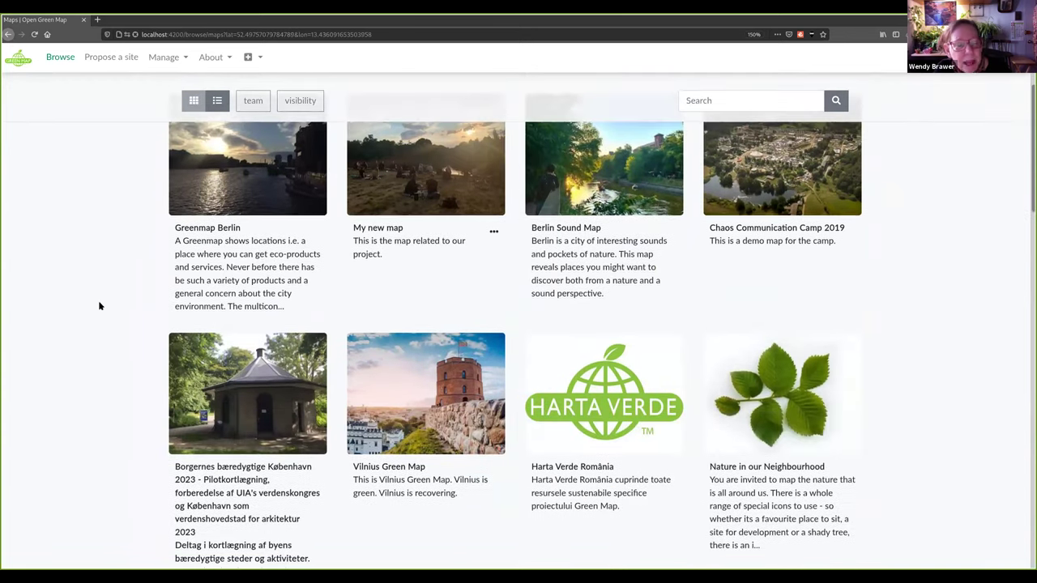
scroll(99, 305, "down", 5)
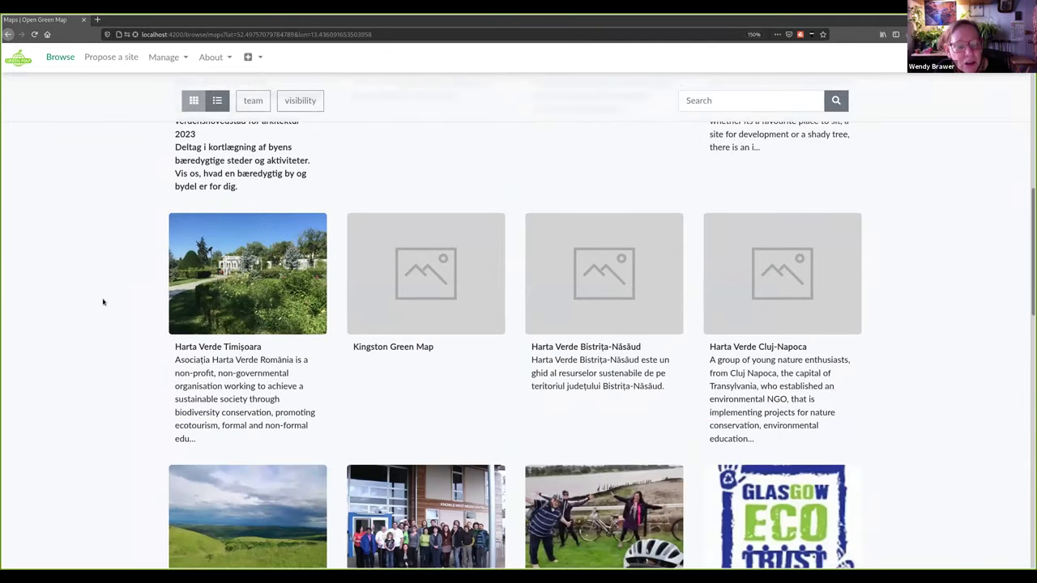
scroll(103, 302, "down", 3)
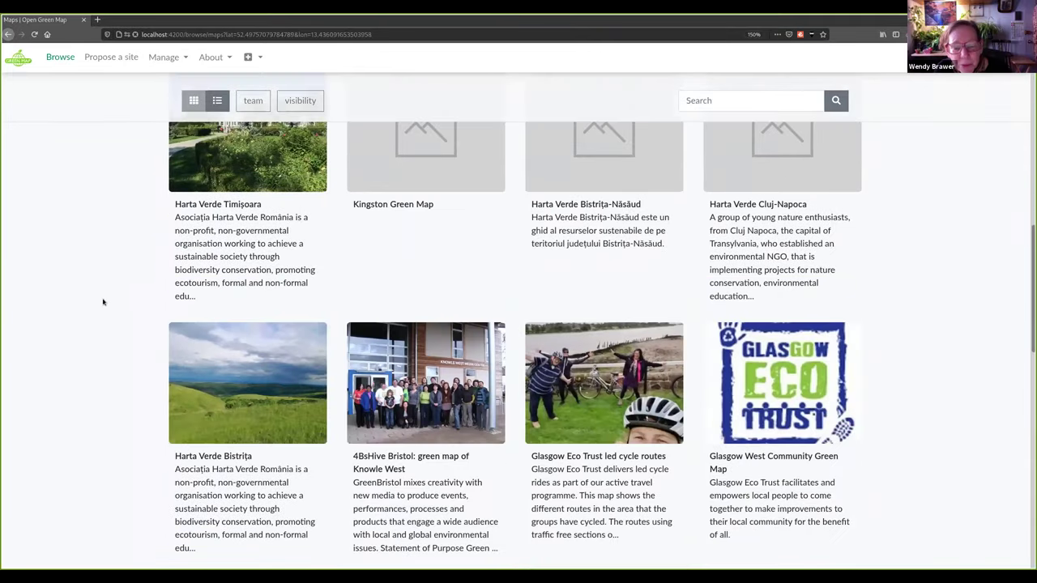
scroll(104, 302, "down", 1)
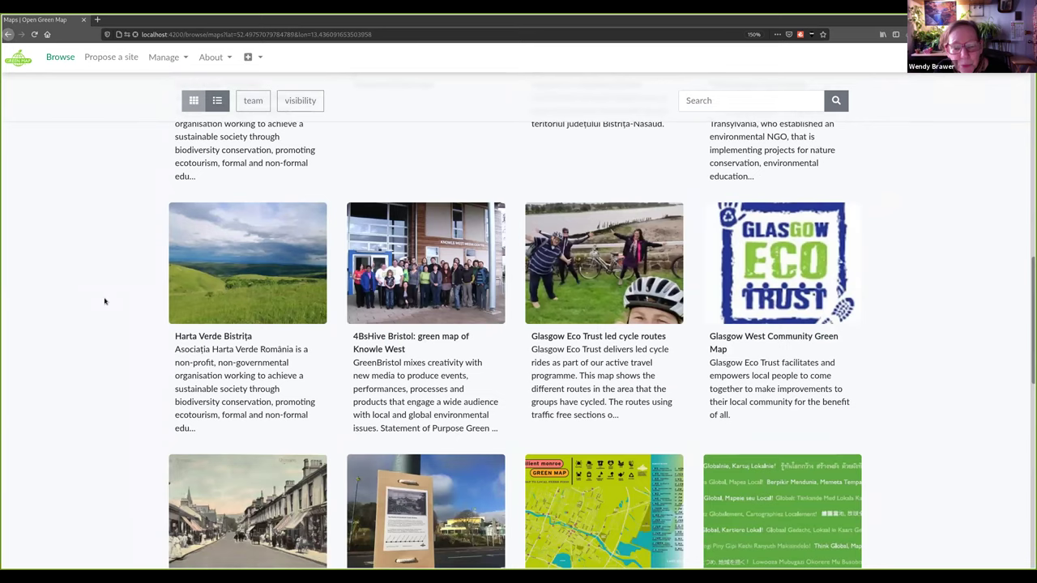
scroll(104, 301, "down", 1)
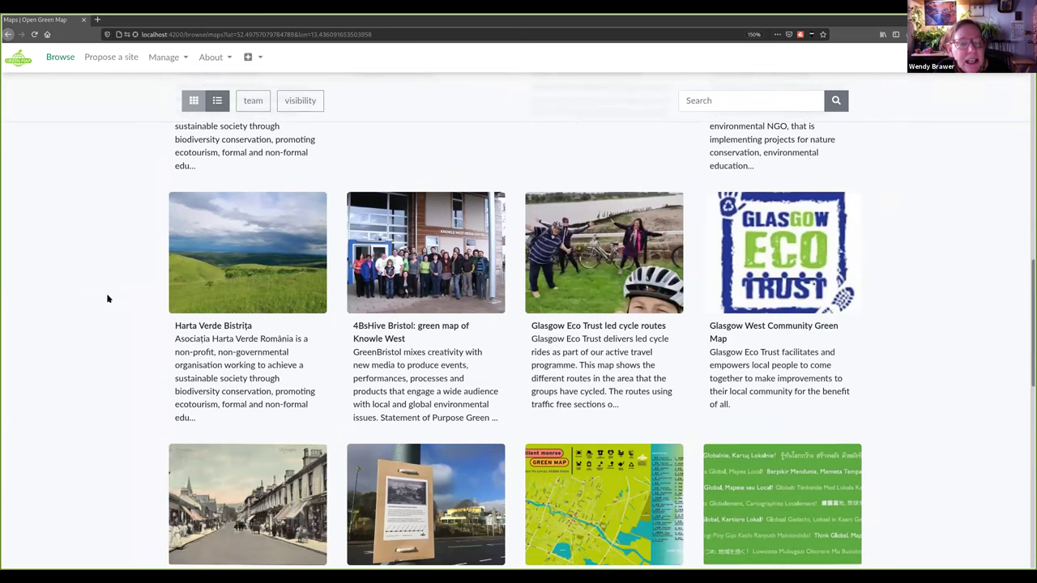
scroll(107, 298, "down", 1)
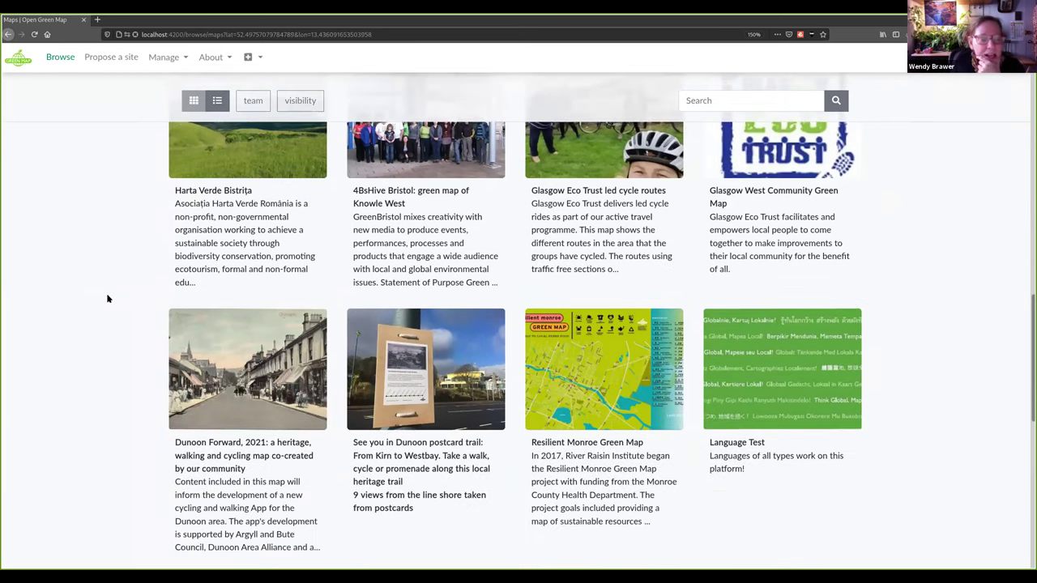
scroll(107, 299, "down", 3)
scroll(107, 299, "down", 2)
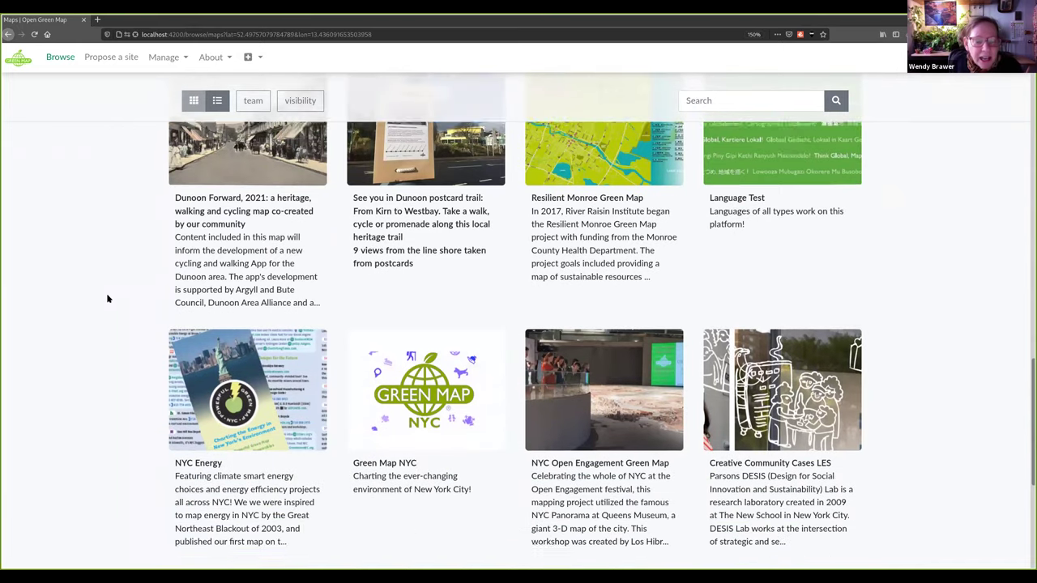
scroll(107, 299, "down", 2)
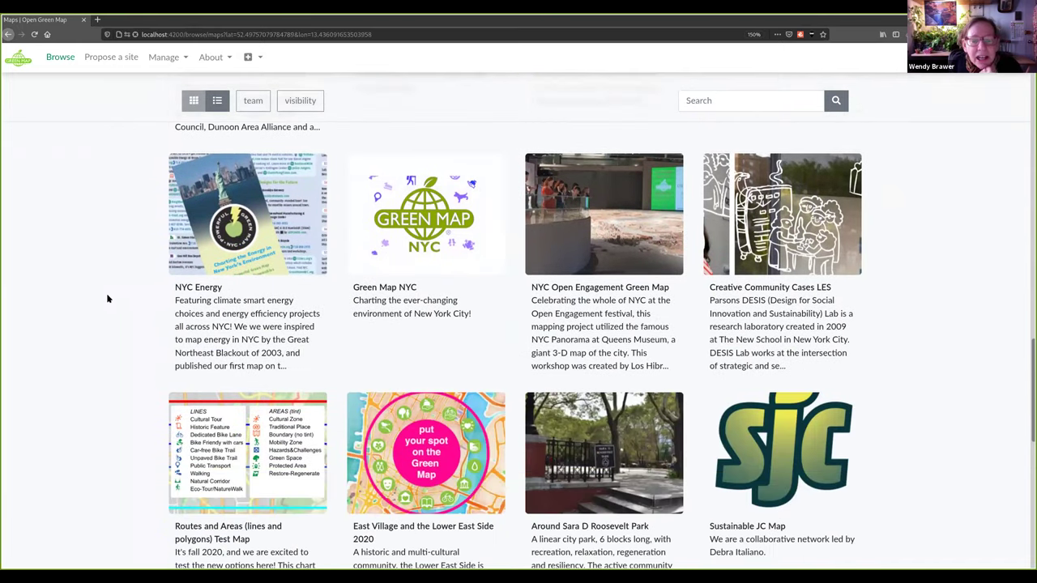
scroll(107, 299, "down", 1)
scroll(107, 299, "down", 1)
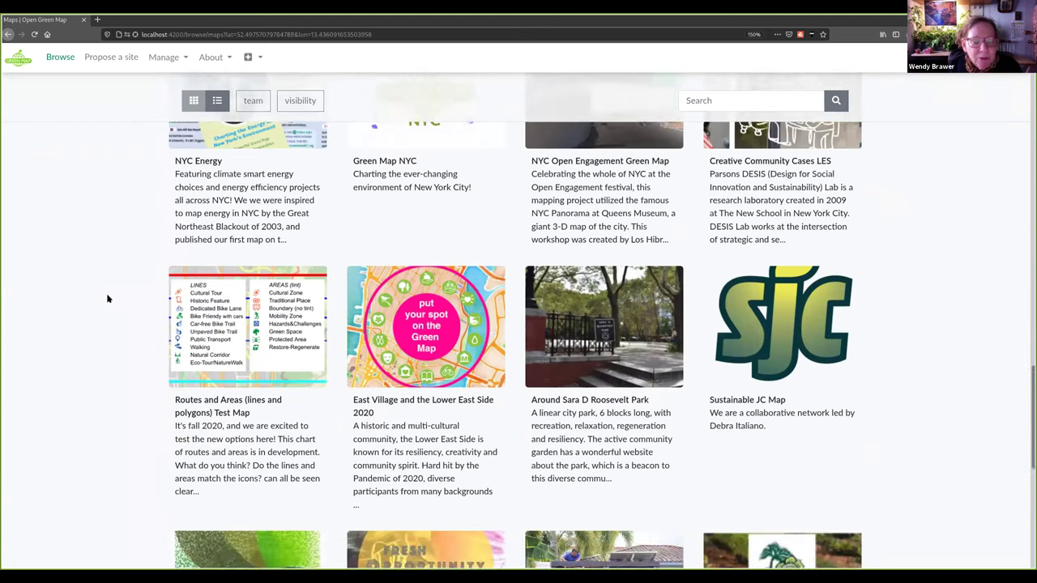
scroll(107, 299, "down", 1)
scroll(107, 299, "down", 6)
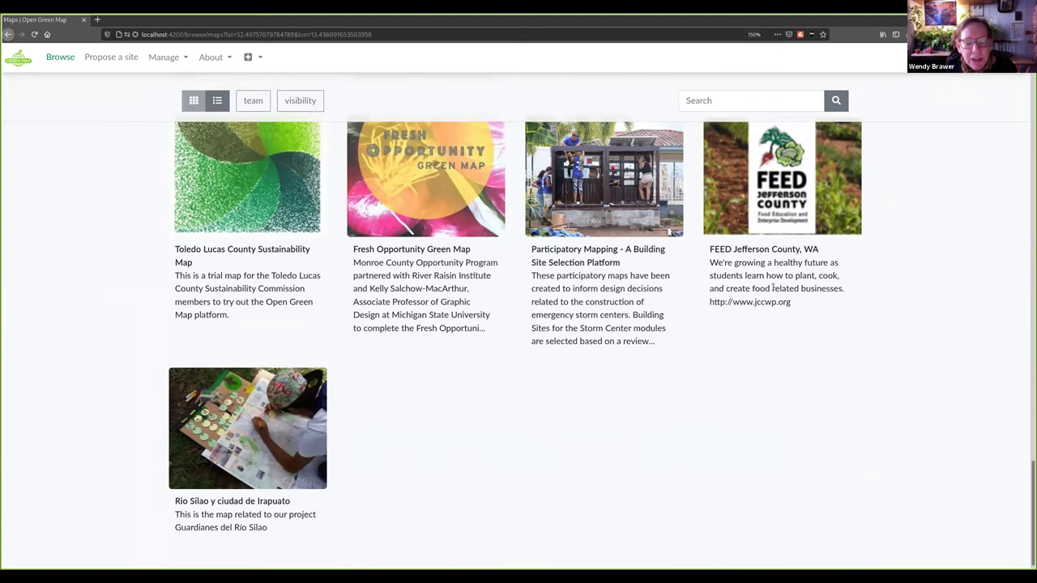
- Open the "Routes and Areas (lines and polygons) Test Map", inspect its lines and areas in Lower Manhattan, and open its description page
scroll(771, 279, "up", 1)
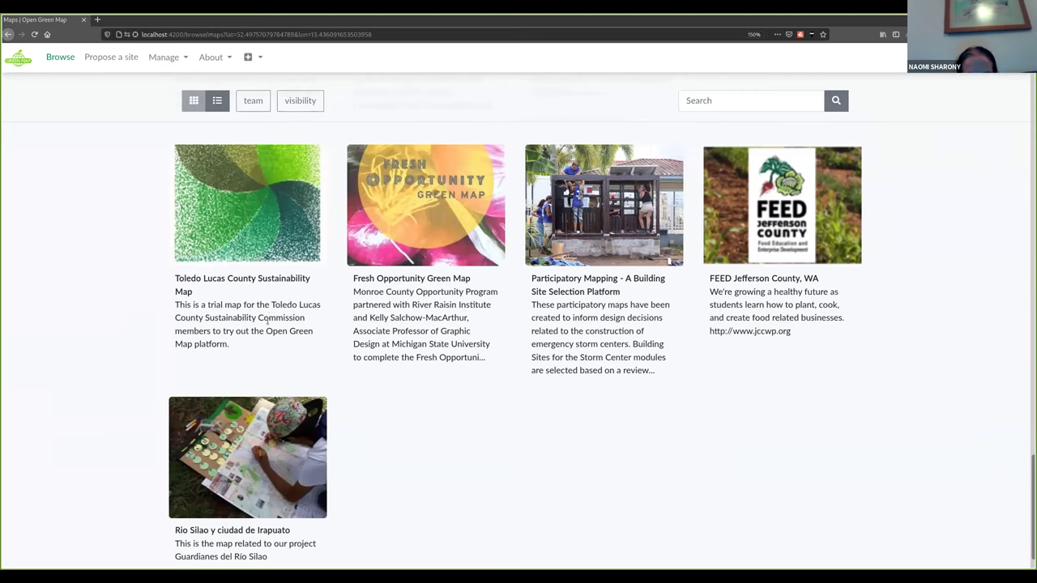
scroll(270, 322, "up", 3)
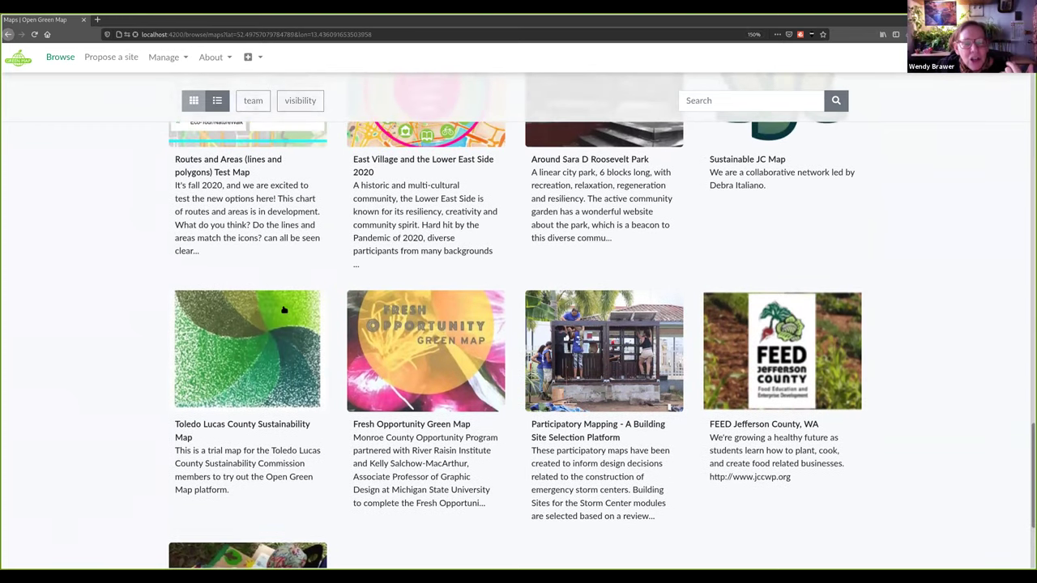
scroll(369, 273, "up", 1)
scroll(190, 287, "up", 2)
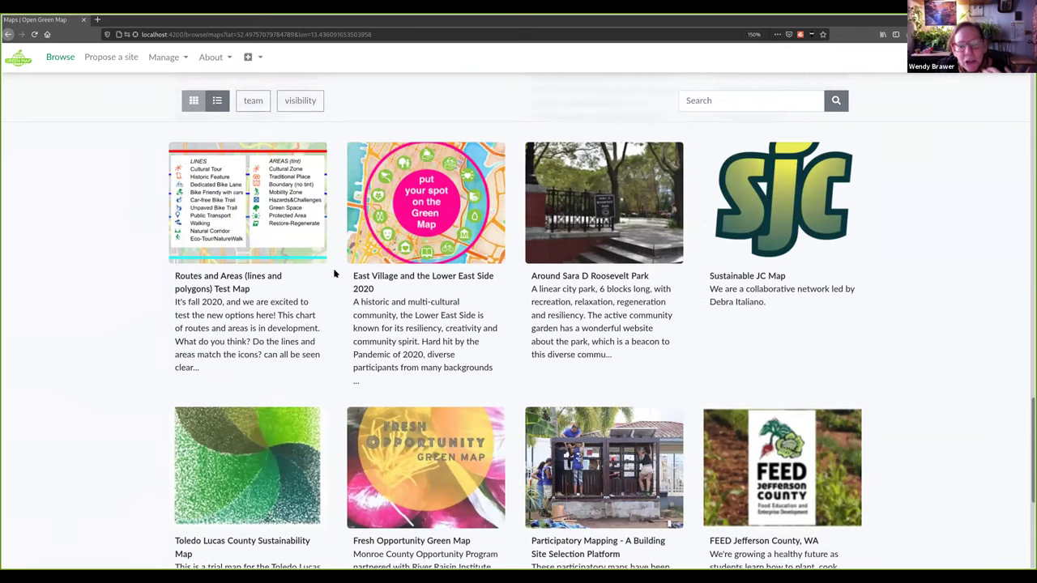
left_click(229, 321)
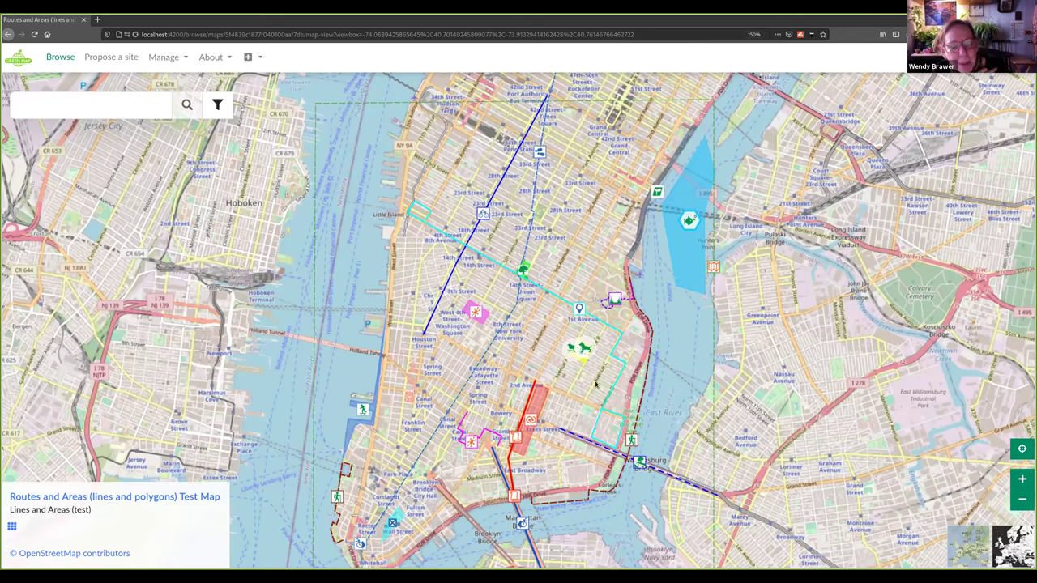
scroll(455, 425, "up", 2)
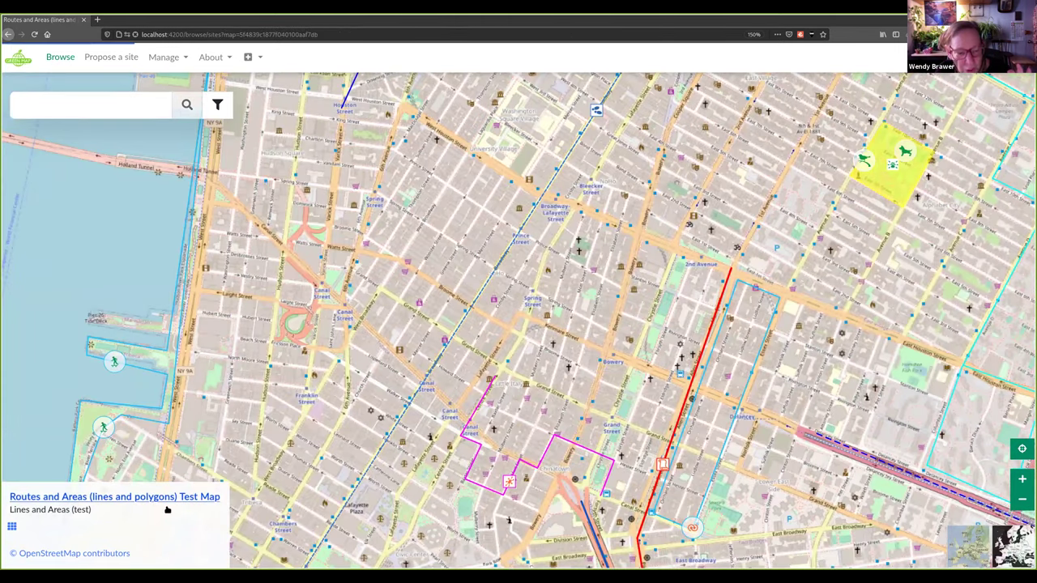
left_click(167, 503)
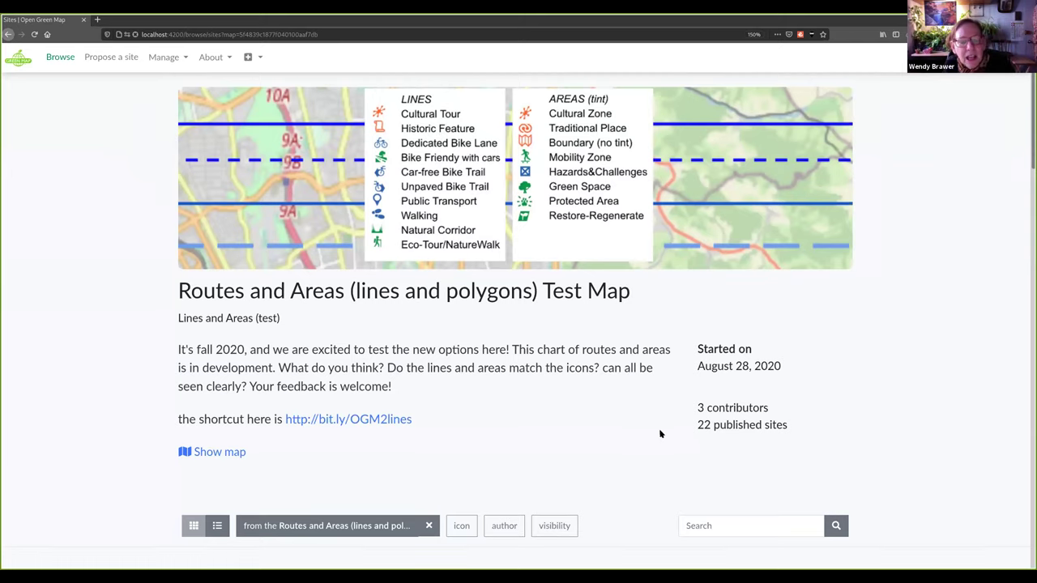
- Look through the sites listed on the "Routes and Areas (lines and polygons) Test Map" page, with their icons and descriptions
scroll(660, 433, "down", 4)
scroll(694, 444, "down", 5)
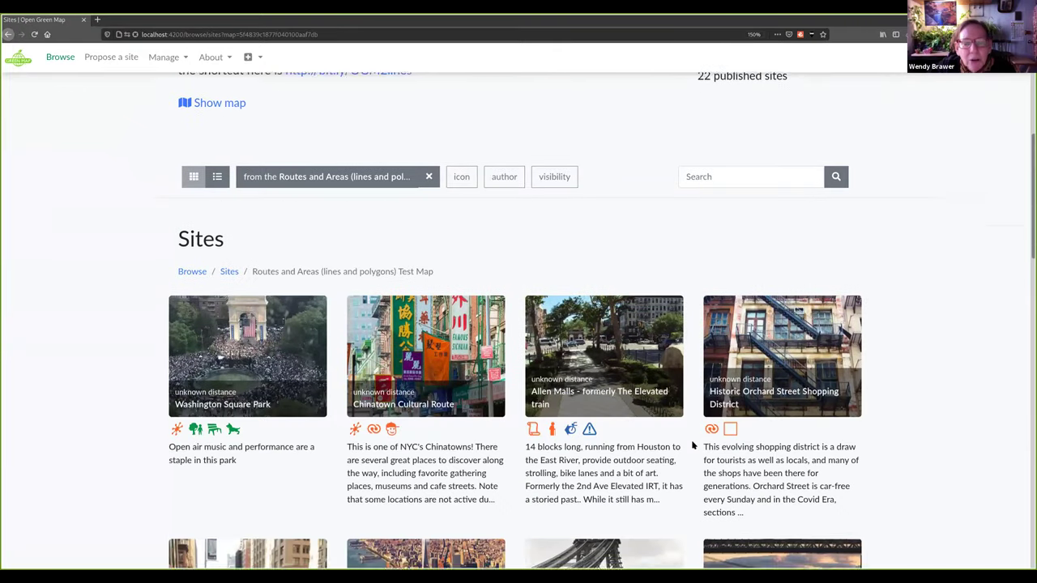
scroll(693, 445, "down", 3)
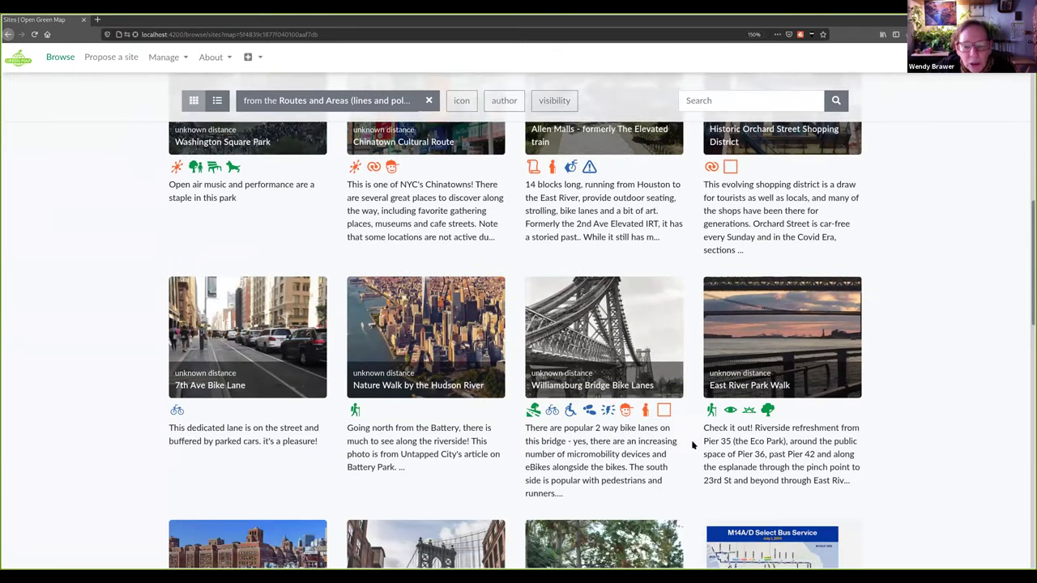
scroll(693, 445, "down", 1)
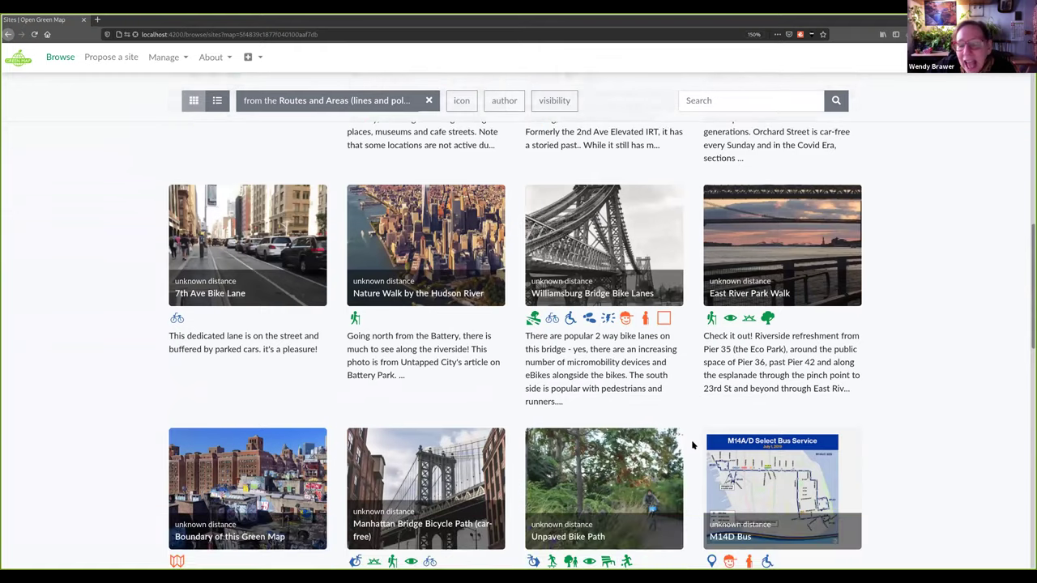
scroll(692, 445, "down", 1)
scroll(693, 445, "down", 1)
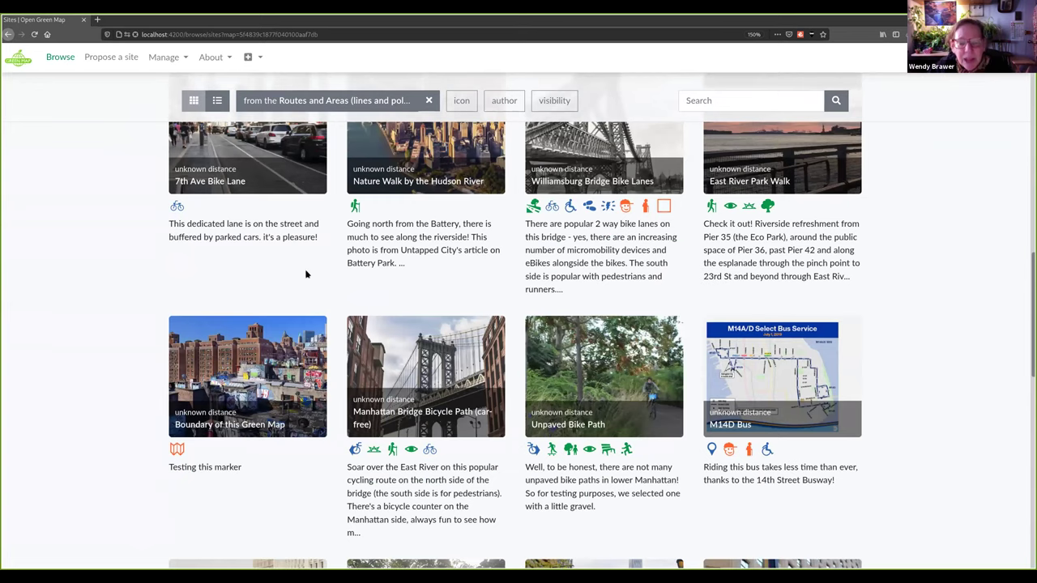
scroll(122, 272, "down", 2)
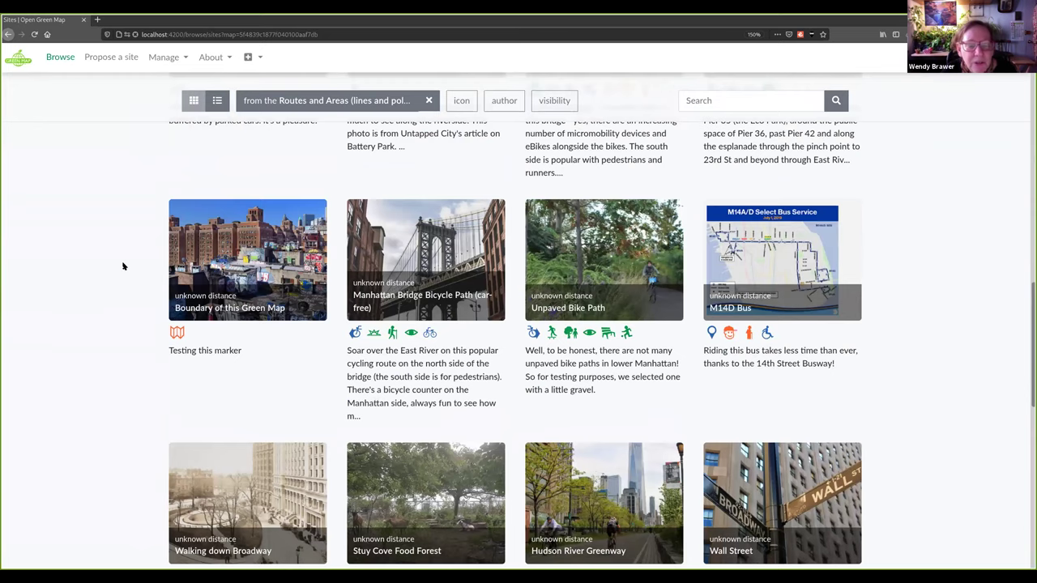
scroll(123, 265, "down", 4)
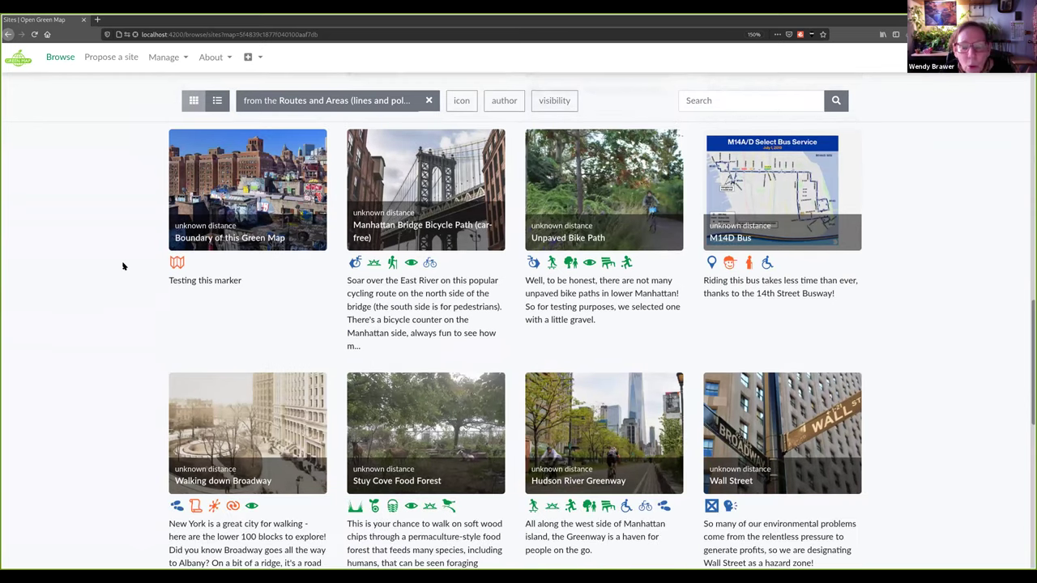
scroll(123, 265, "down", 4)
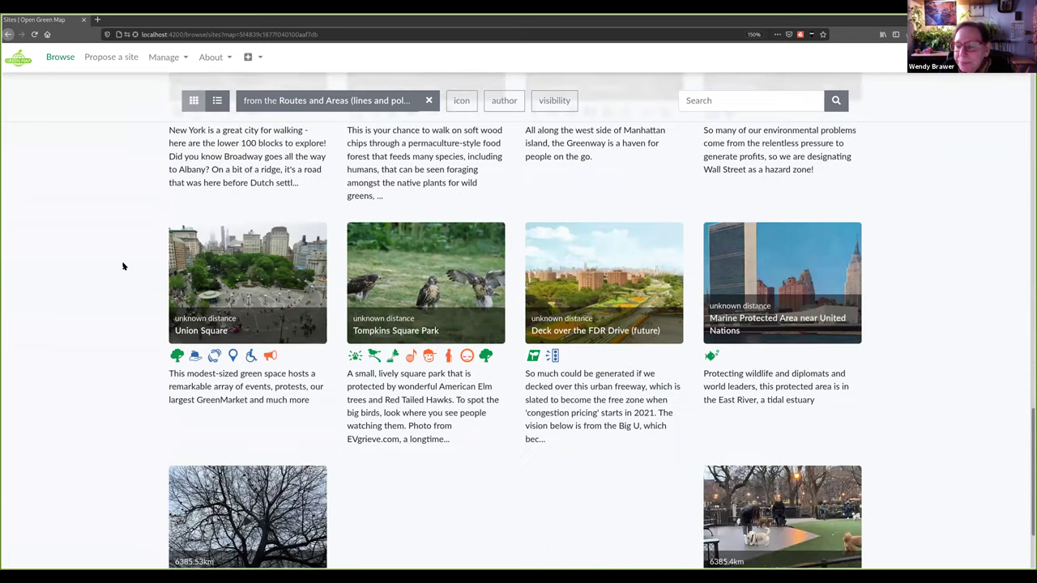
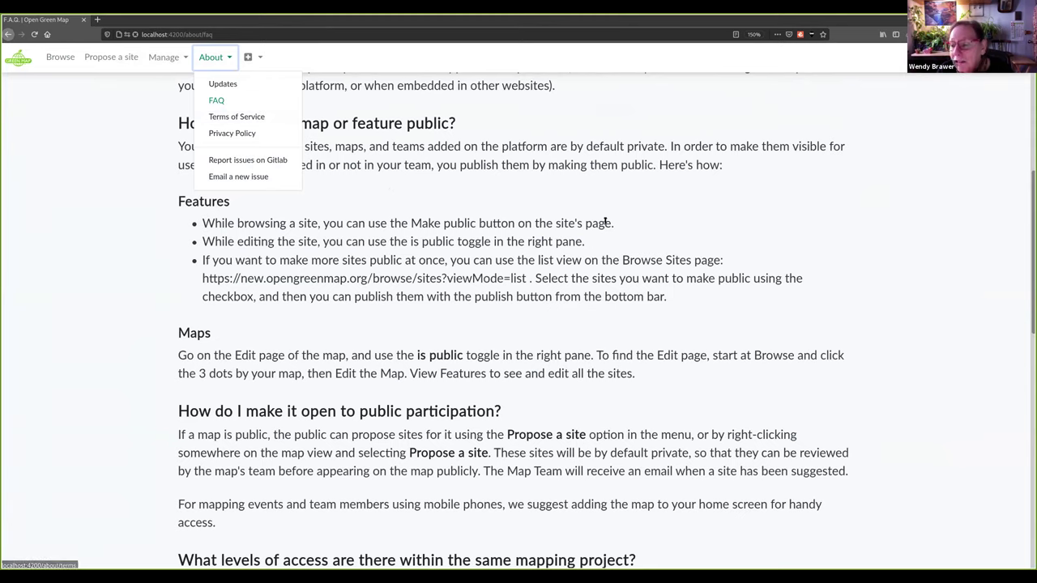
- Read through the F.A.Q. to its end and highlight the question about getting answers not listed there
left_click(691, 213)
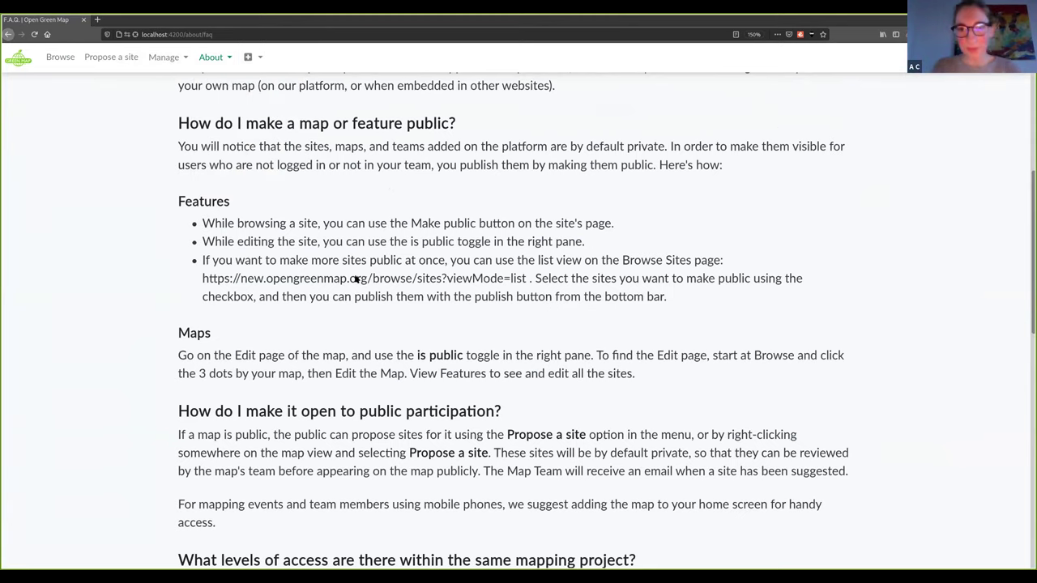
scroll(355, 279, "down", 1)
scroll(316, 316, "down", 15)
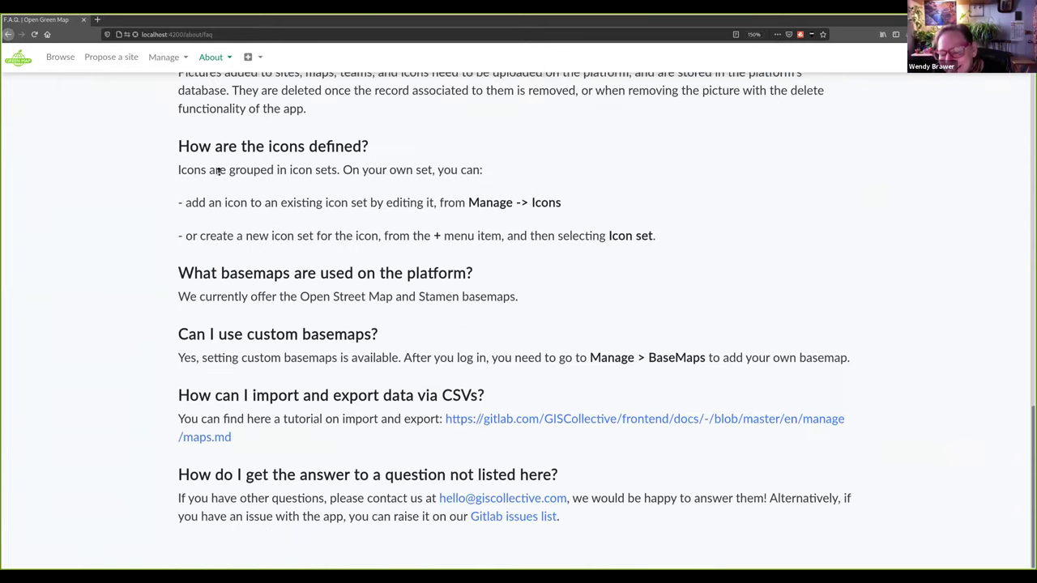
scroll(292, 341, "up", 5)
scroll(343, 481, "down", 5)
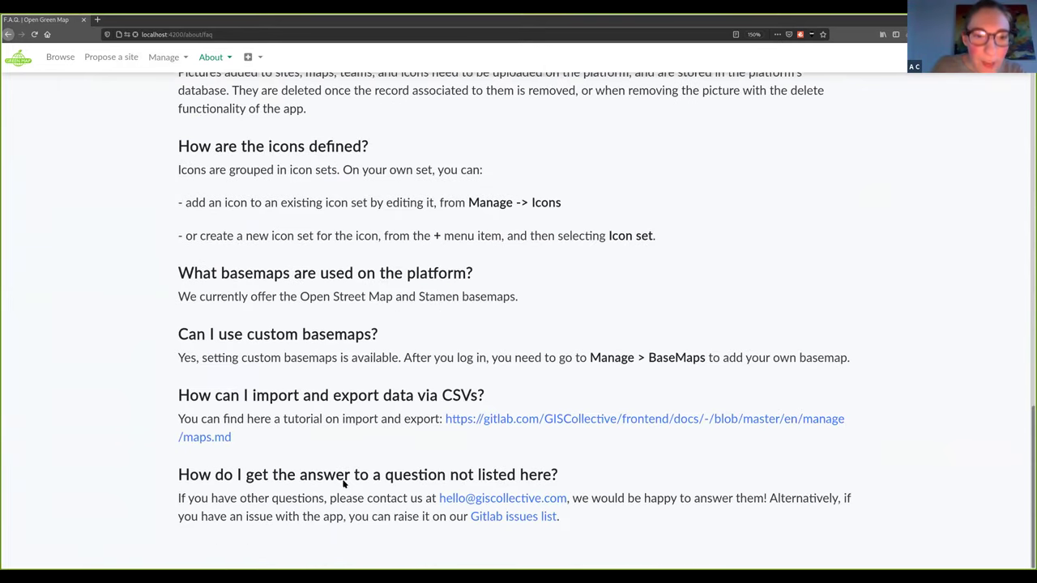
left_click_drag(179, 478, 567, 517)
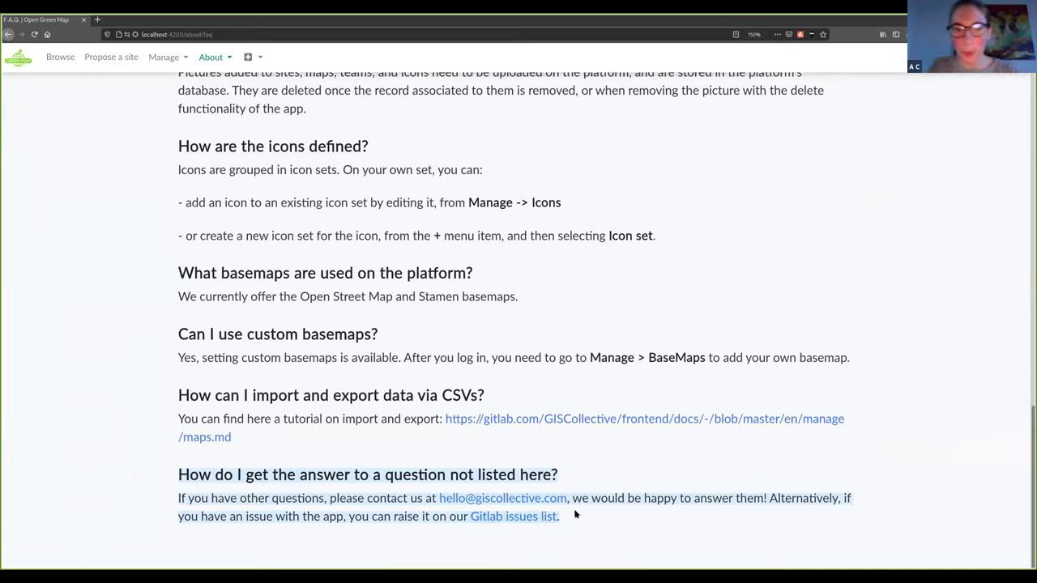
left_click(779, 467)
key("alt+Tab")
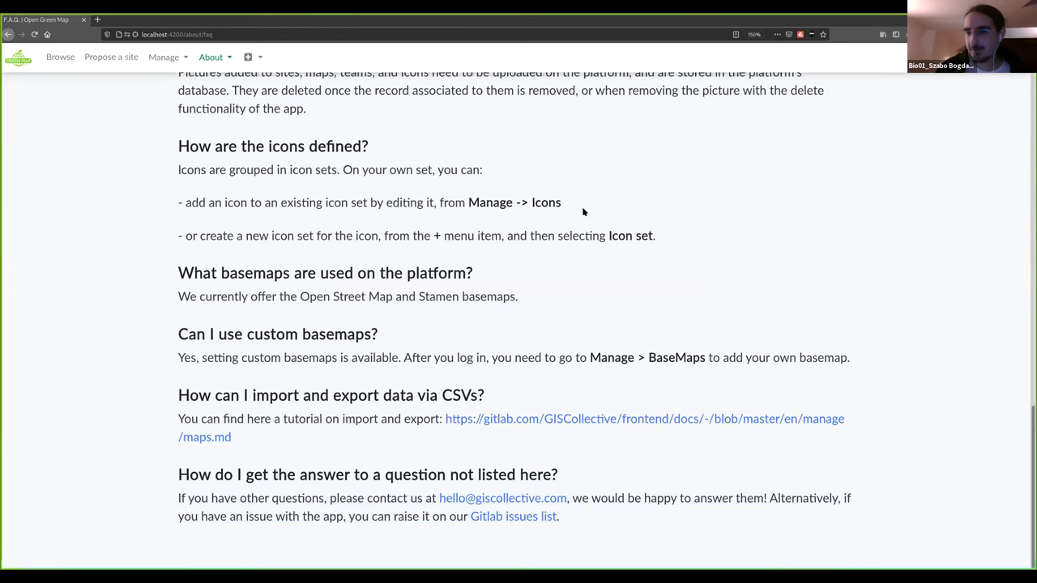
- Return to the beginning of the F.A.Q., view the available interface languages and close the list without choosing one
scroll(599, 227, "up", 3)
scroll(613, 241, "up", 15)
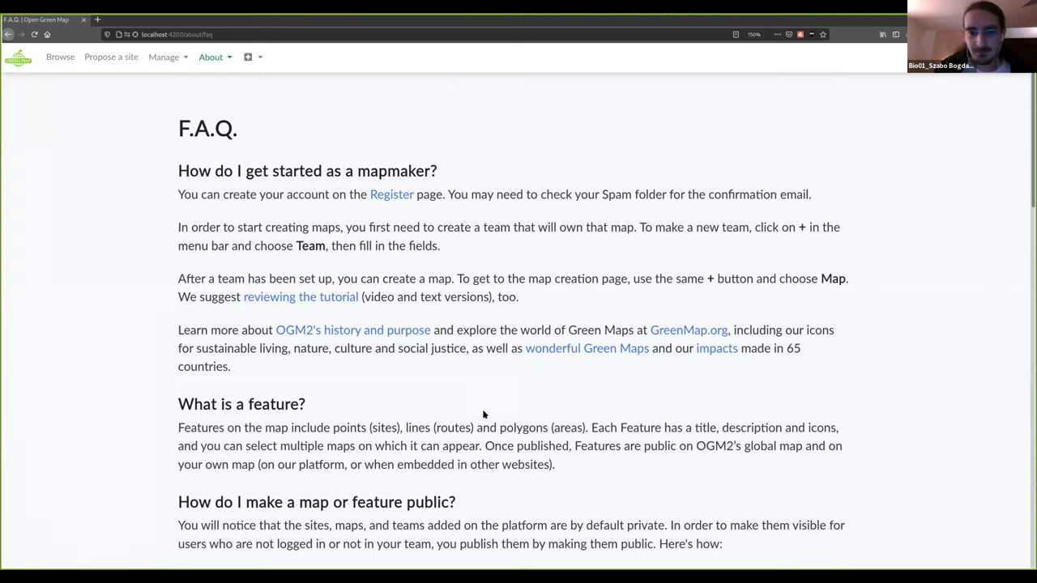
left_click(968, 56)
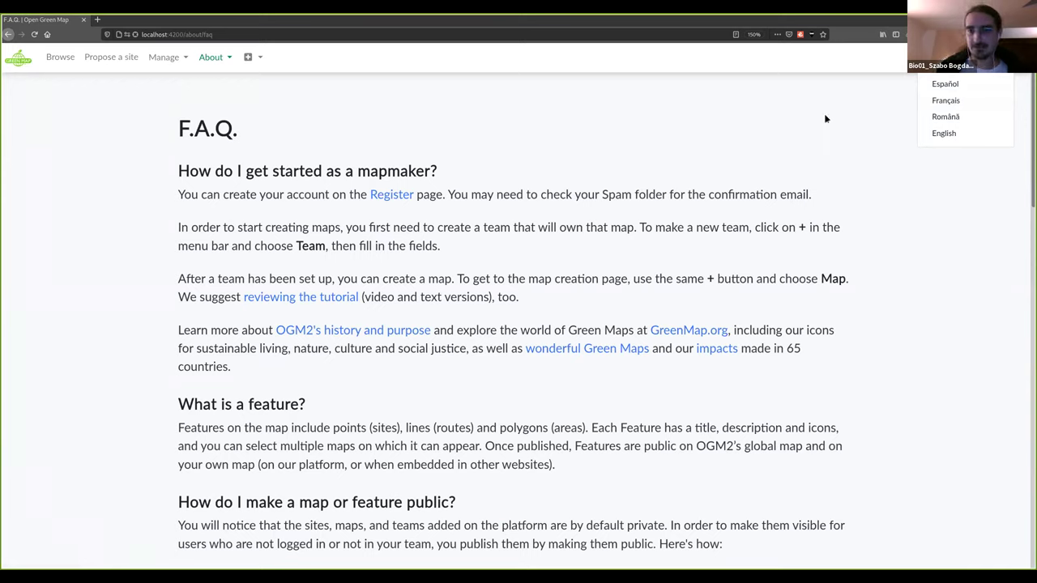
left_click(805, 135)
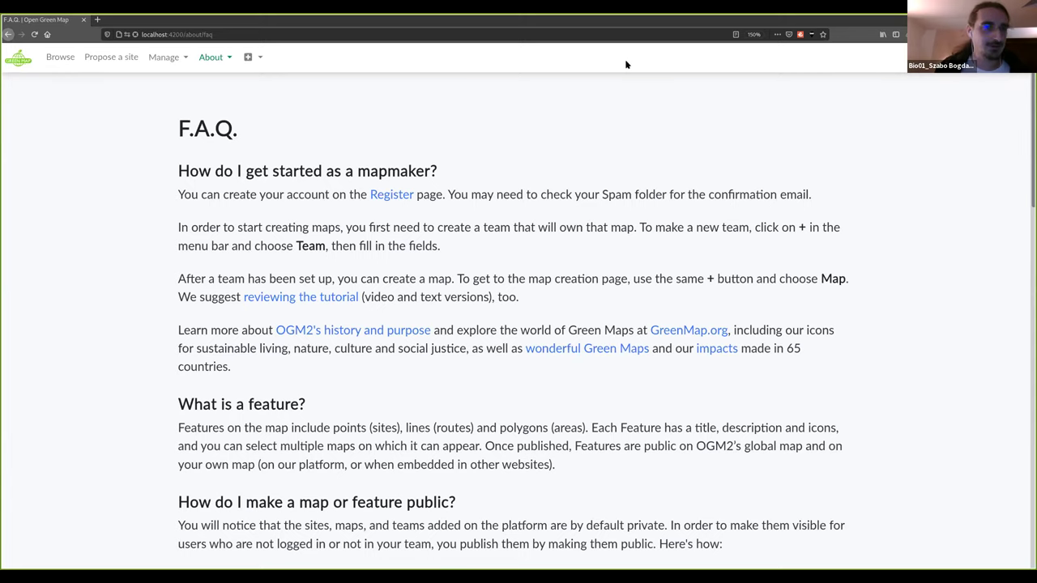
- Show all maps from the Browse overview and open "My new map" for editing
left_click(60, 59)
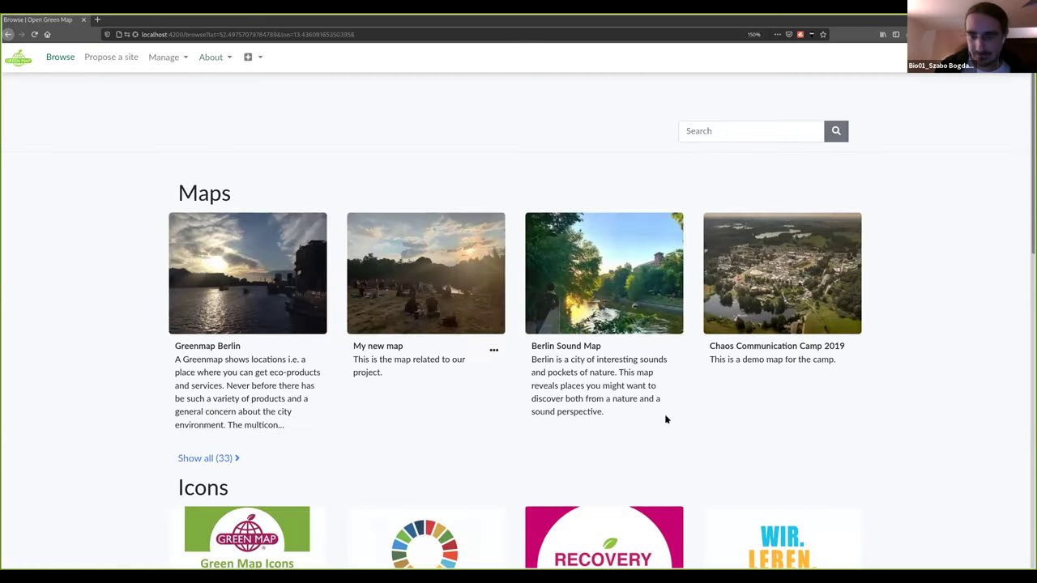
left_click(232, 458)
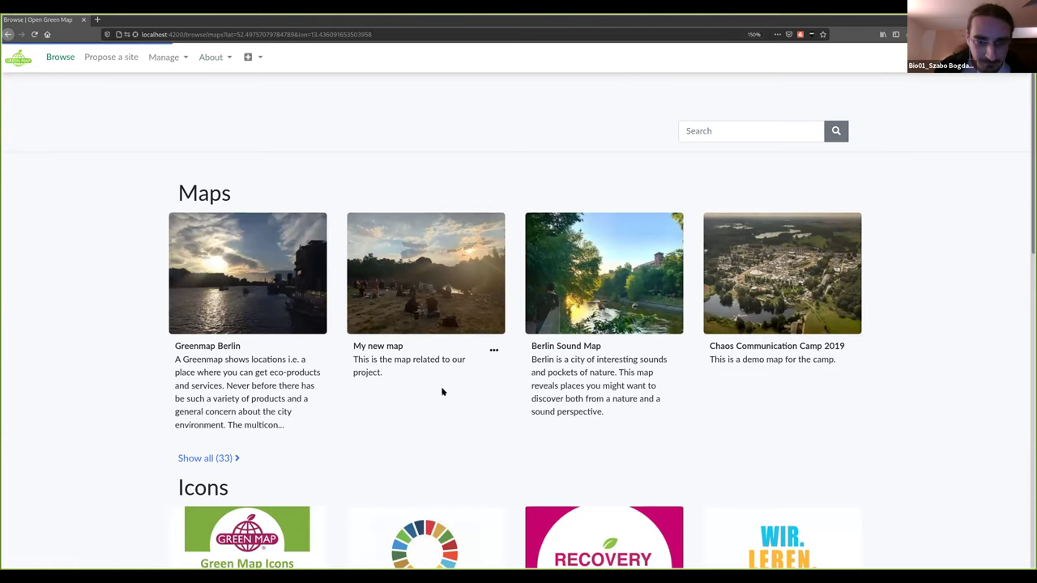
left_click(493, 388)
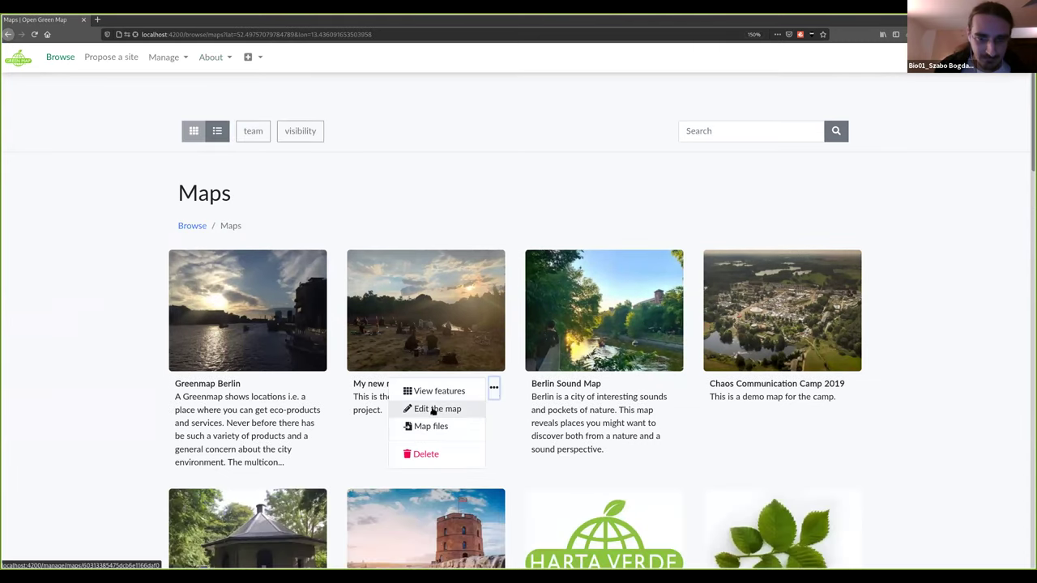
left_click(433, 409)
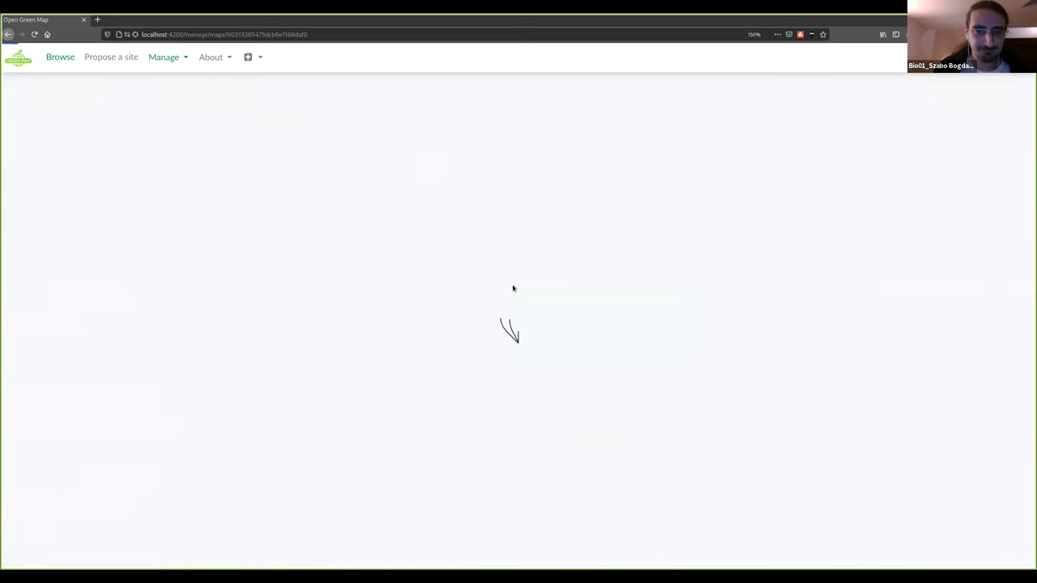
scroll(774, 397, "down", 5)
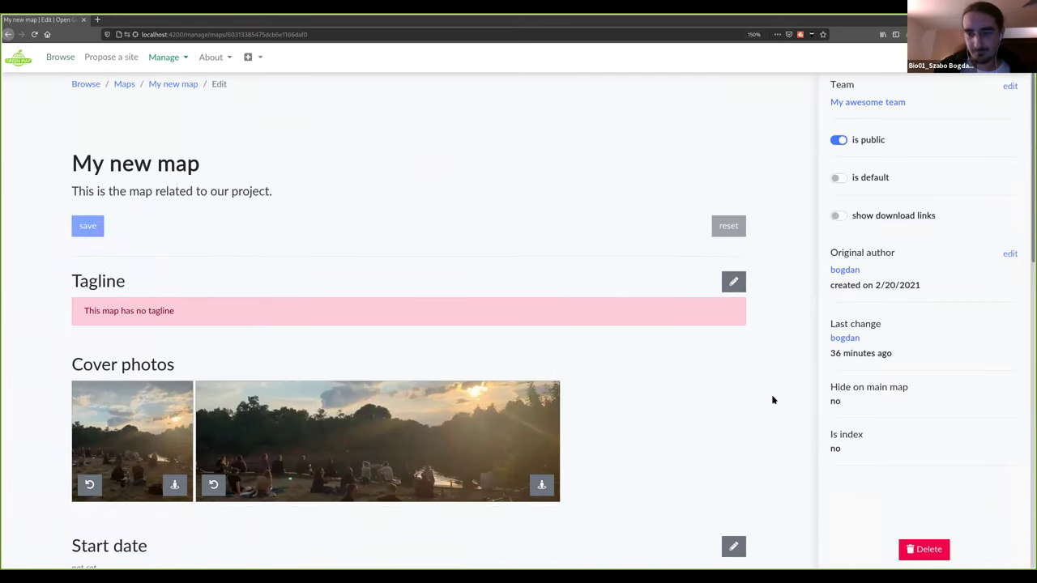
scroll(777, 398, "down", 5)
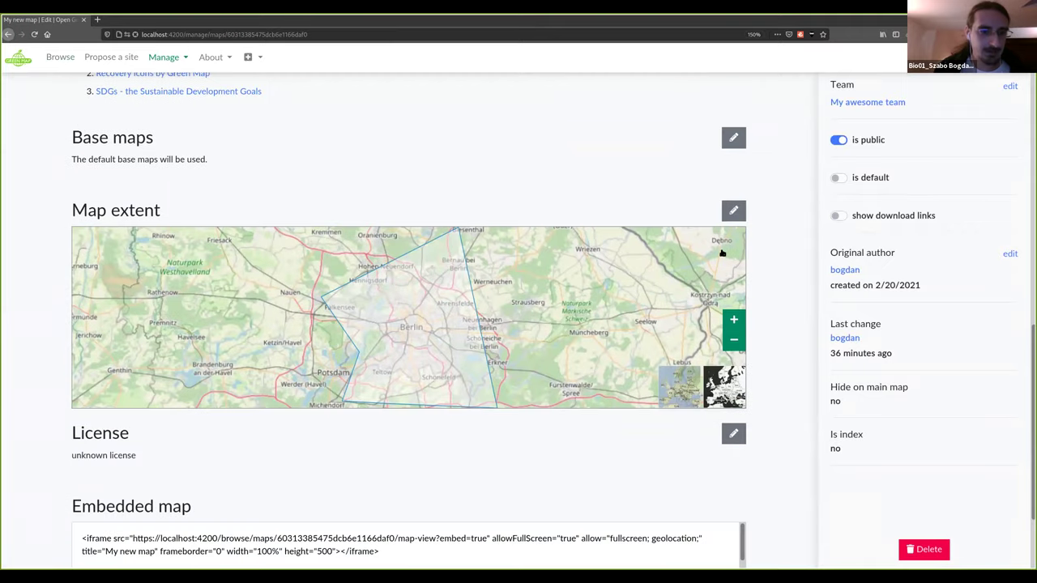
left_click_drag(71, 309, 217, 341)
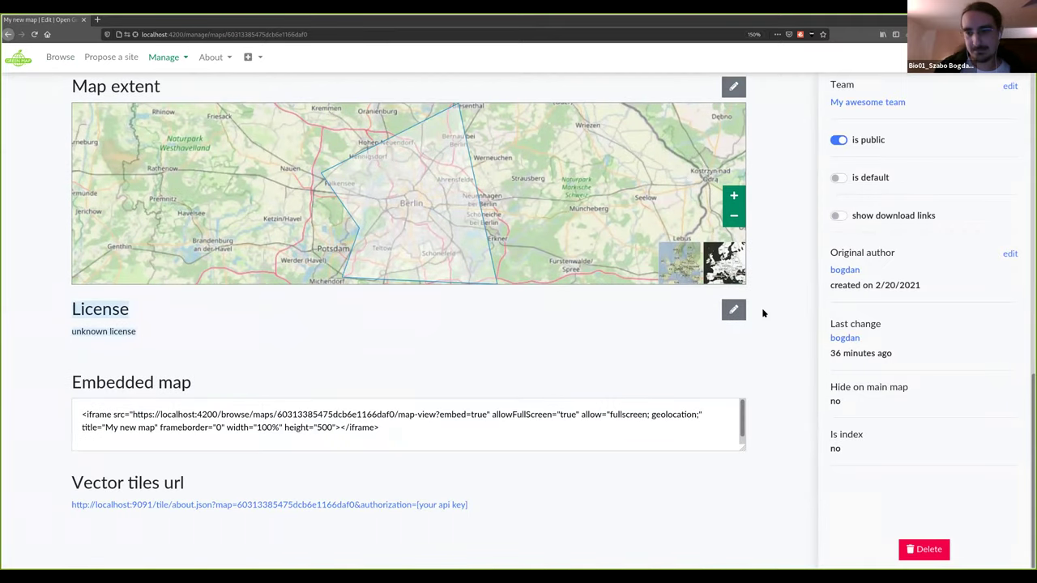
left_click(734, 310)
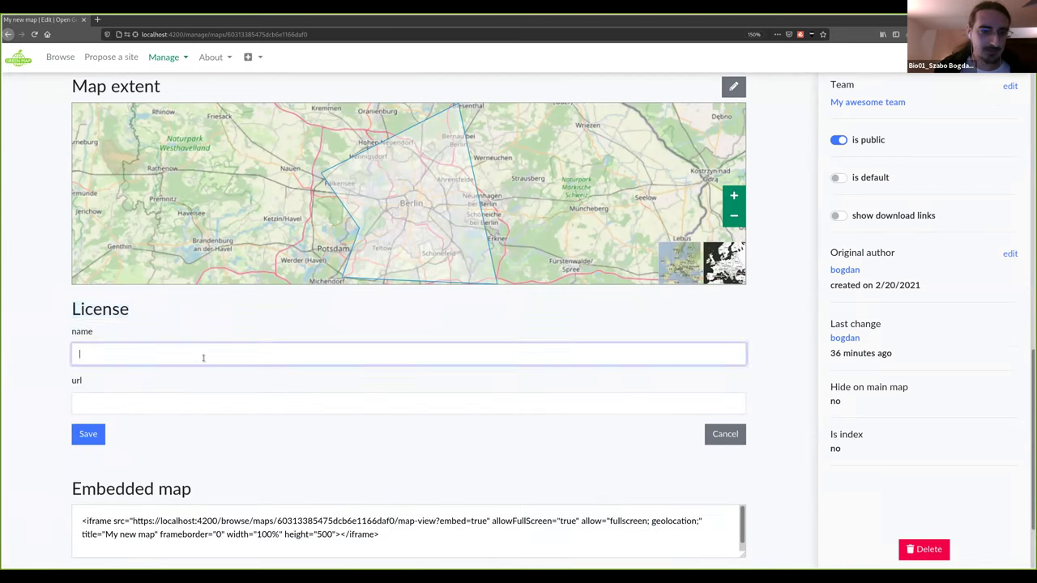
type("my license")
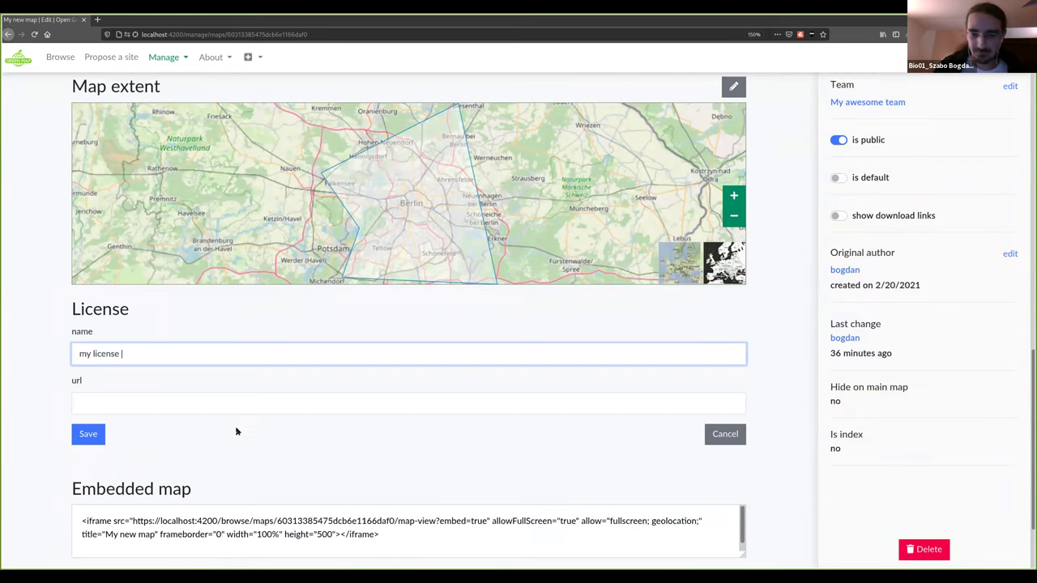
left_click(233, 399)
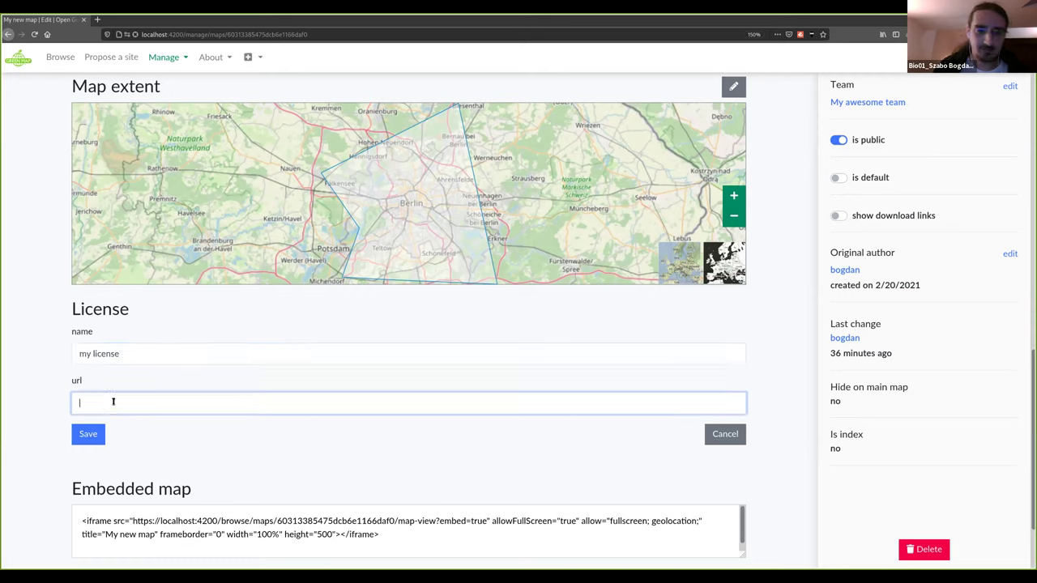
type("https")
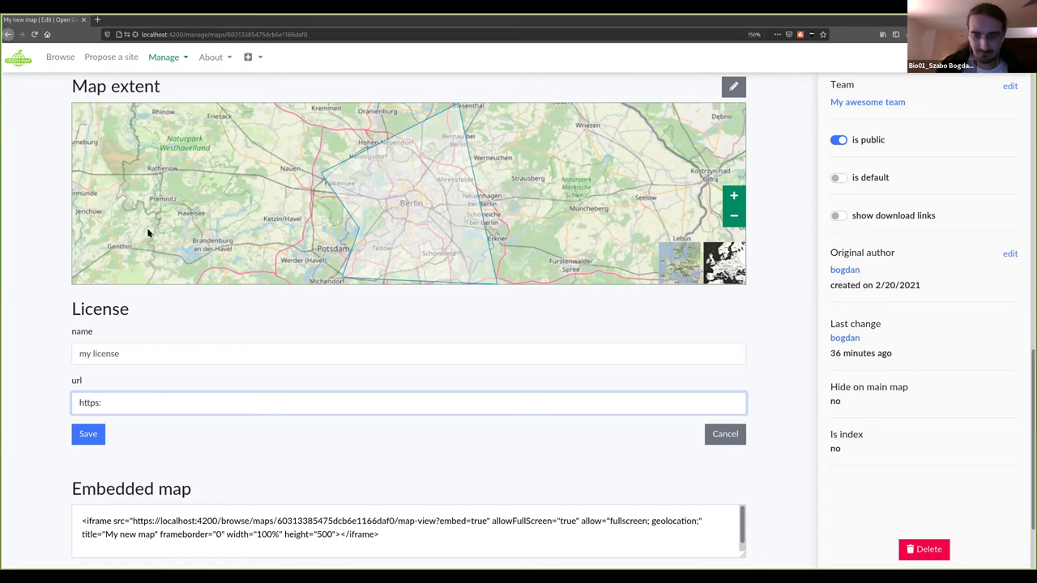
type("://greenmap.org")
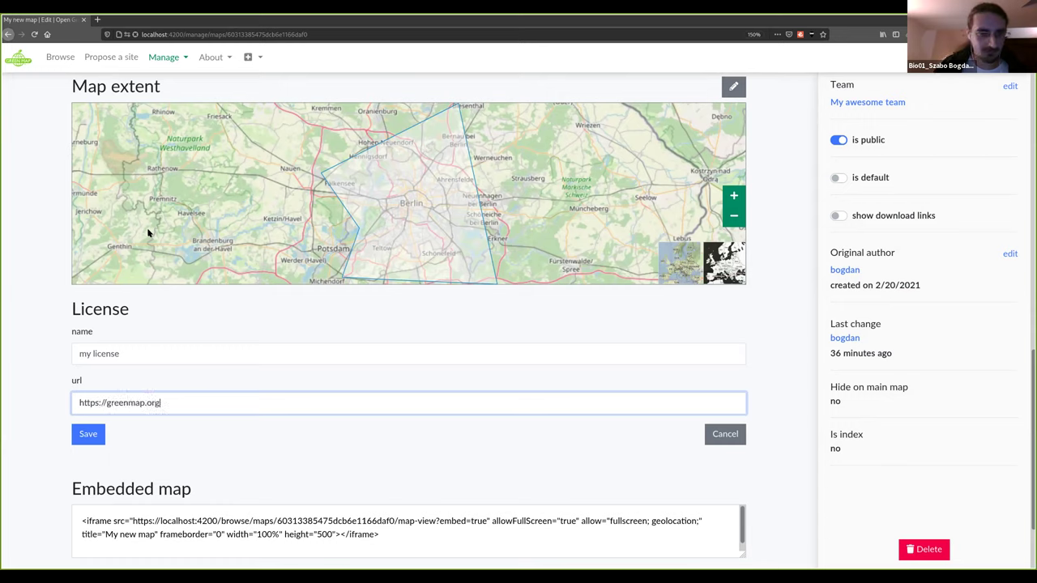
left_click(91, 431)
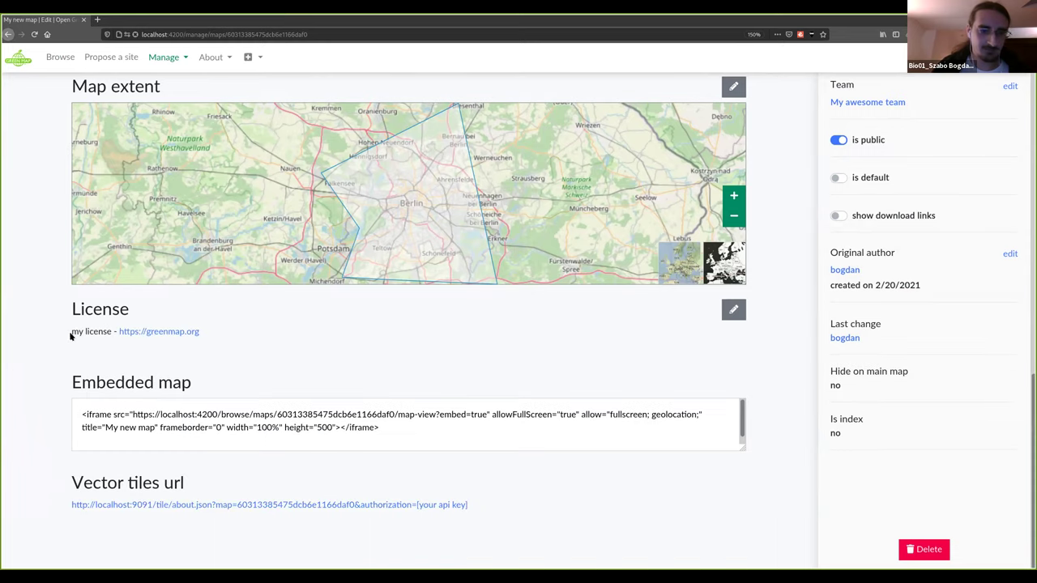
- Open the page of "My new map" in a separate browser tab and check its license link
scroll(9, 398, "up", 15)
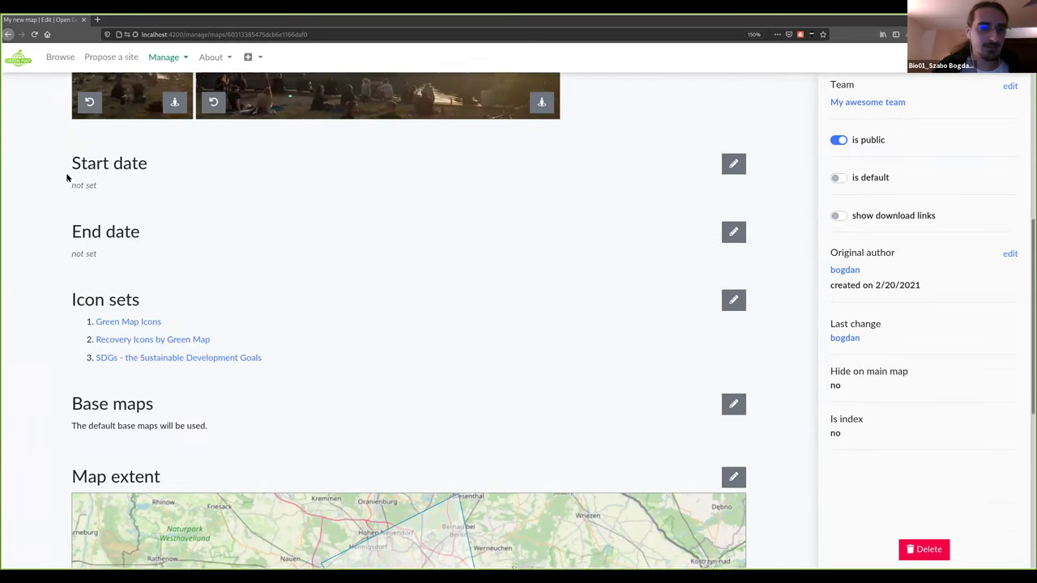
left_click(183, 143)
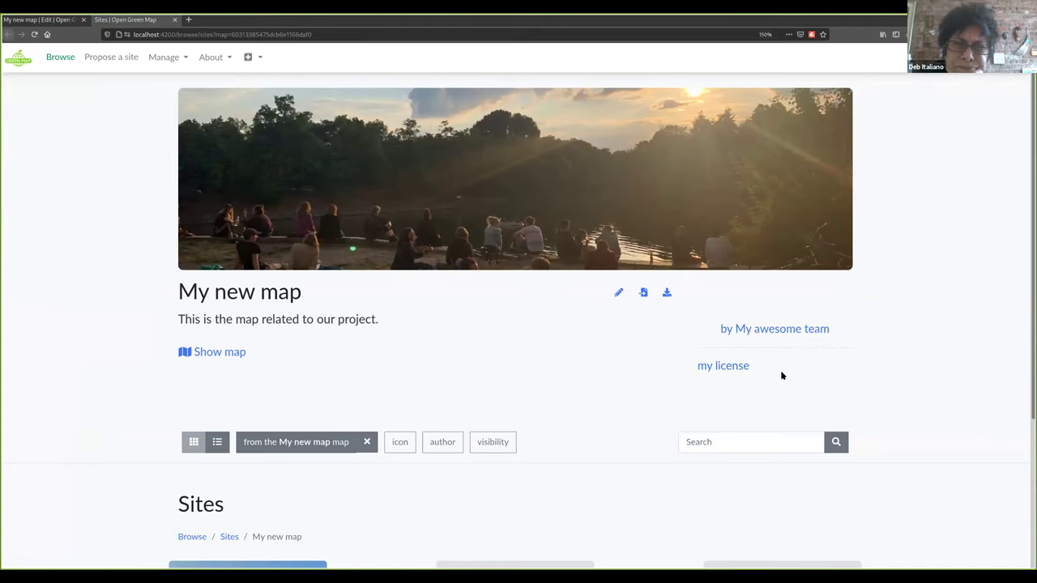
left_click_drag(782, 375, 688, 364)
left_click(683, 367)
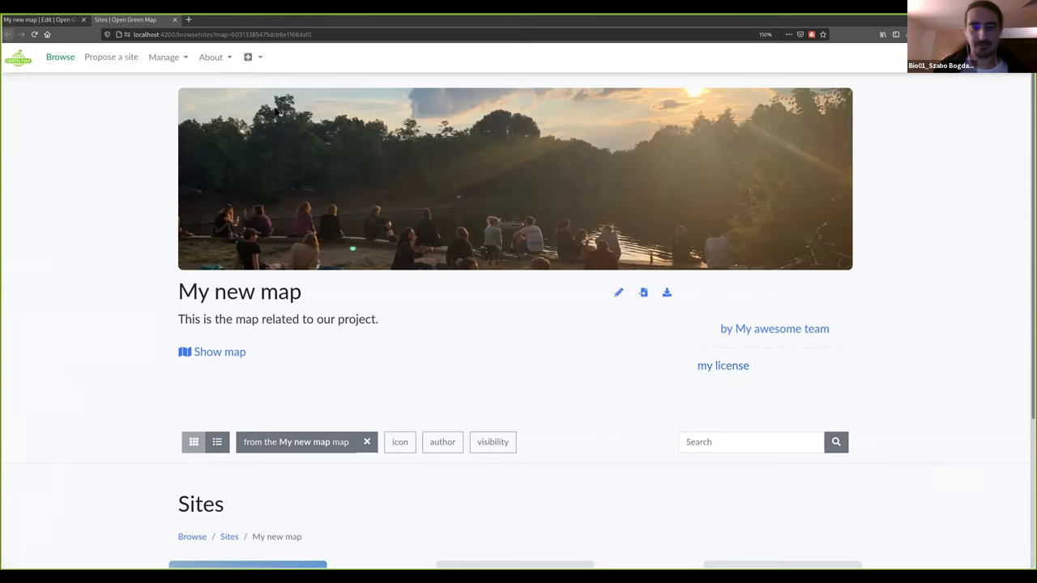
- Search the web for "creative commons" in a separate browser tab, open creativecommons.org and look through its home page
left_click(188, 19)
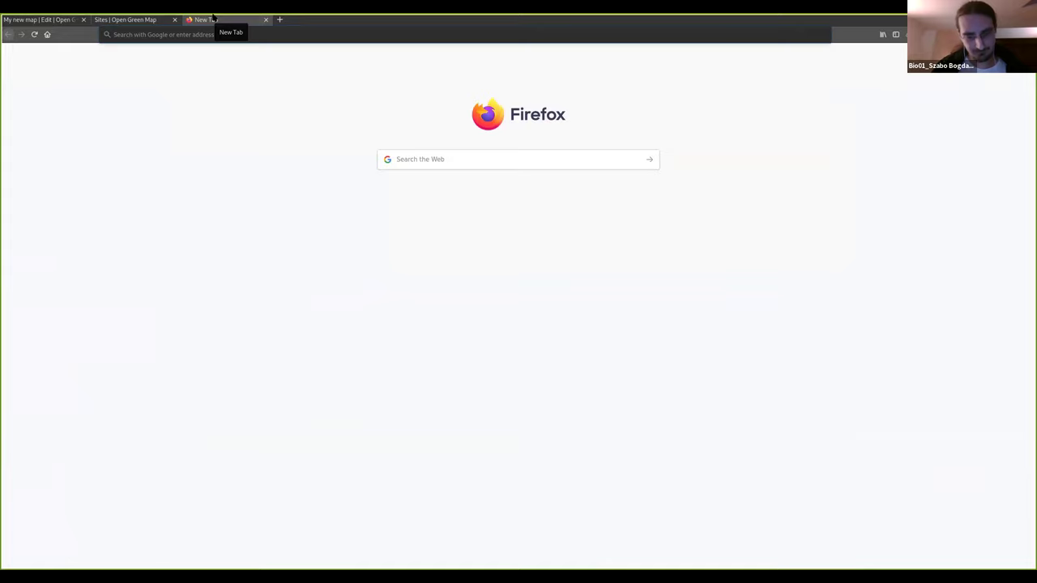
type("creative co")
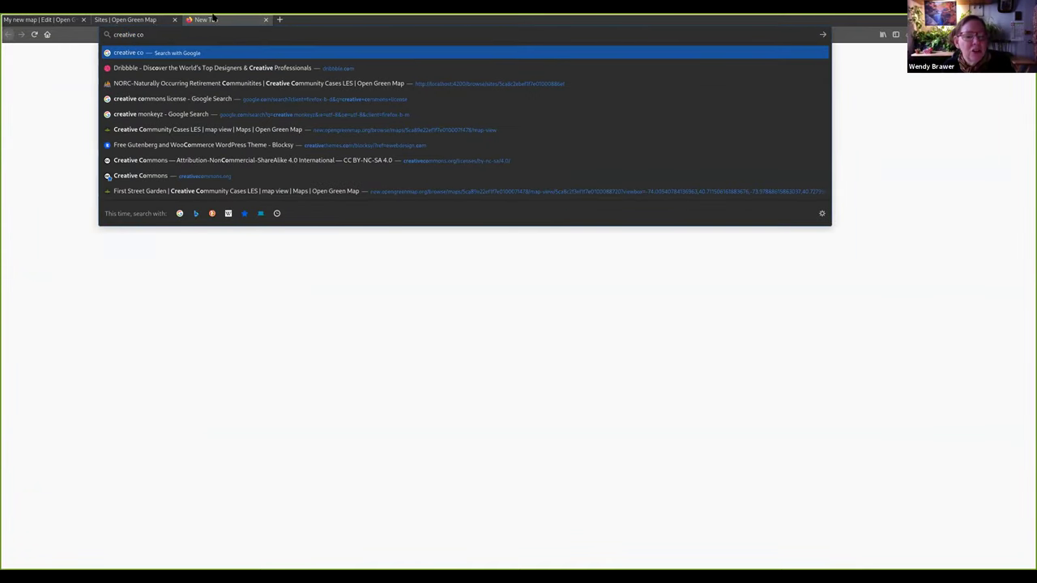
type("mmo")
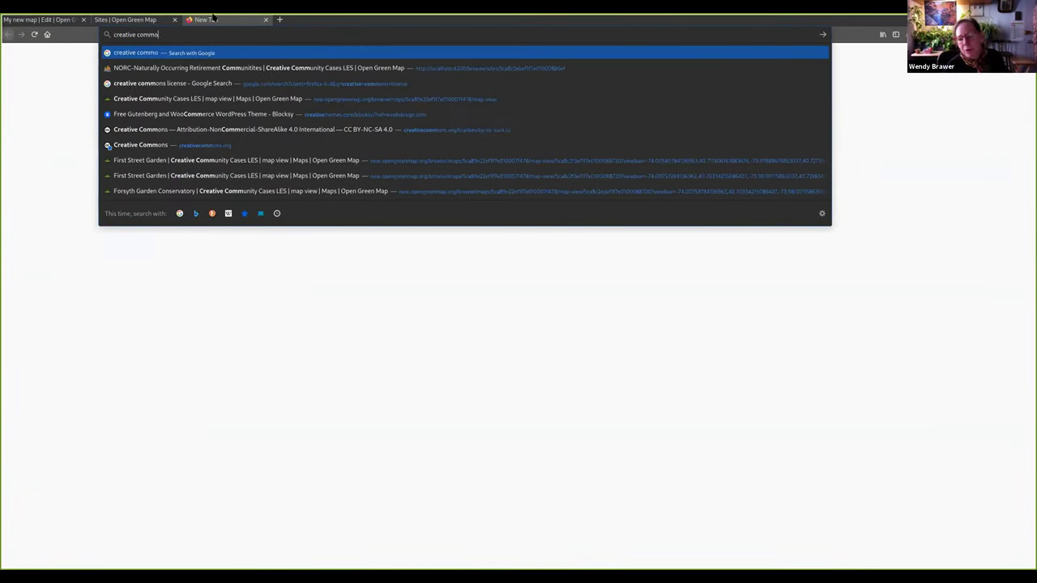
type("ns")
key("Return")
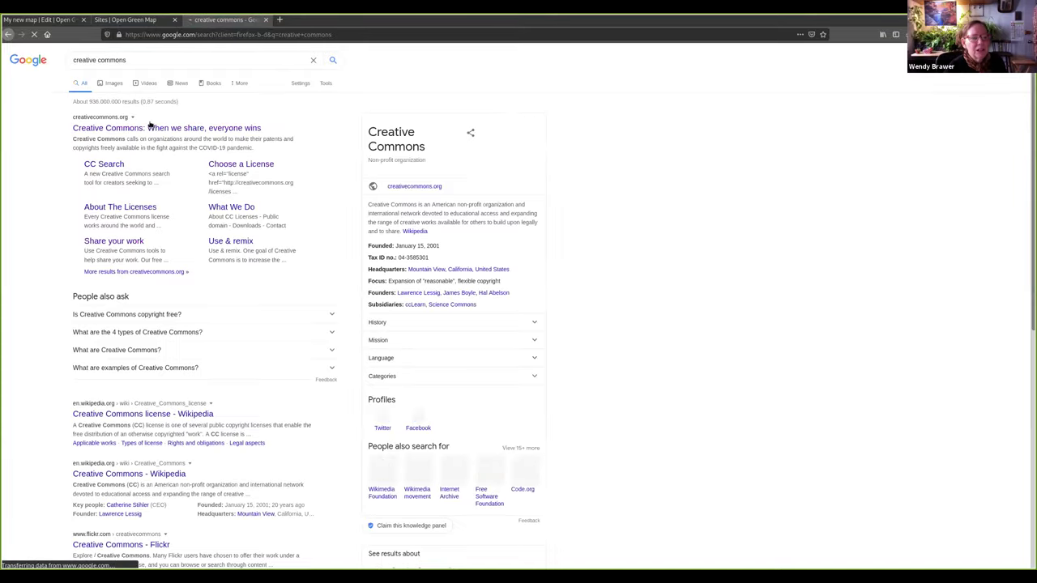
middle_click(153, 128)
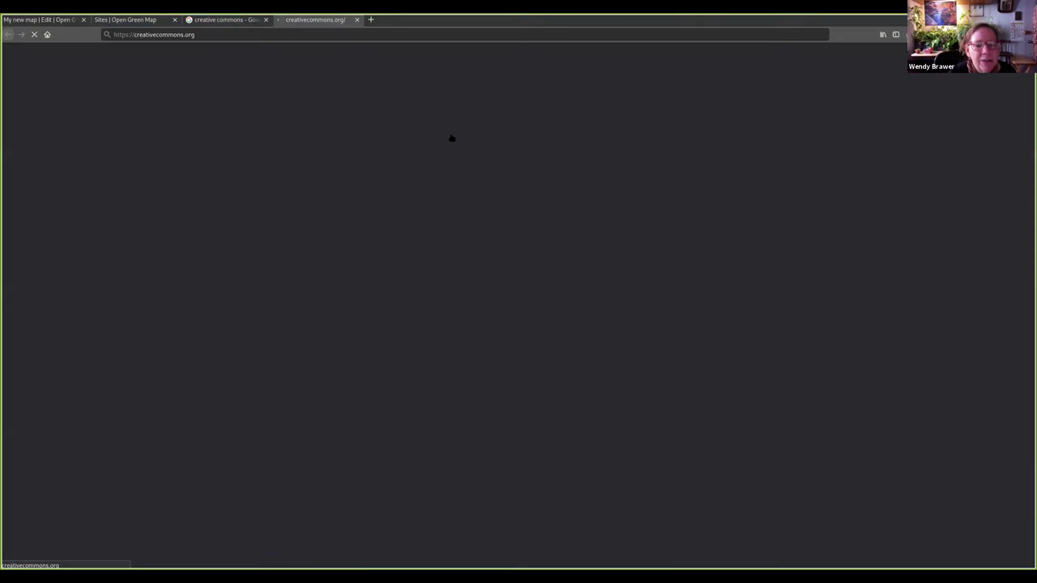
scroll(721, 336, "down", 3)
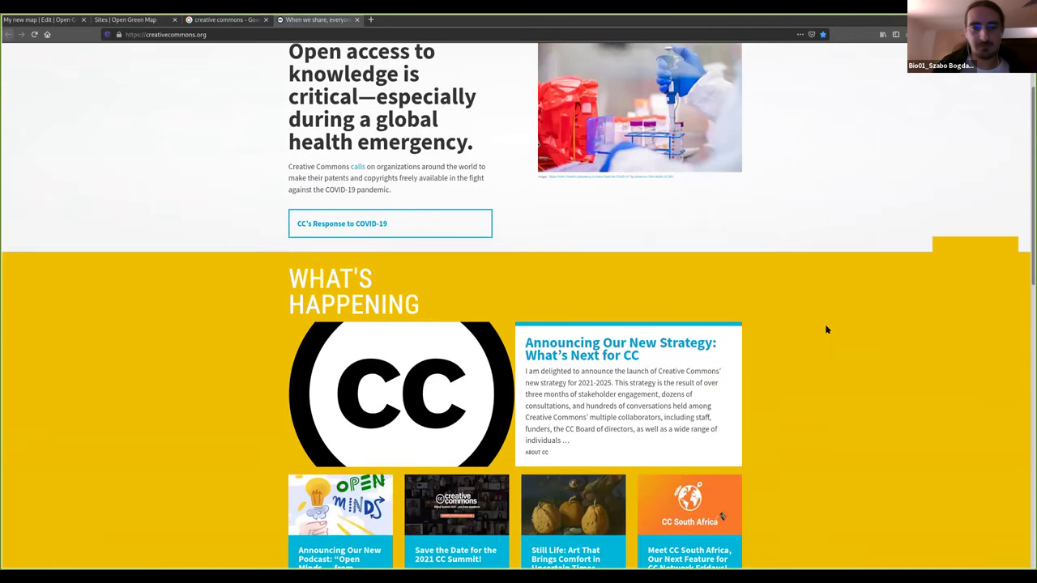
scroll(826, 330, "up", 3)
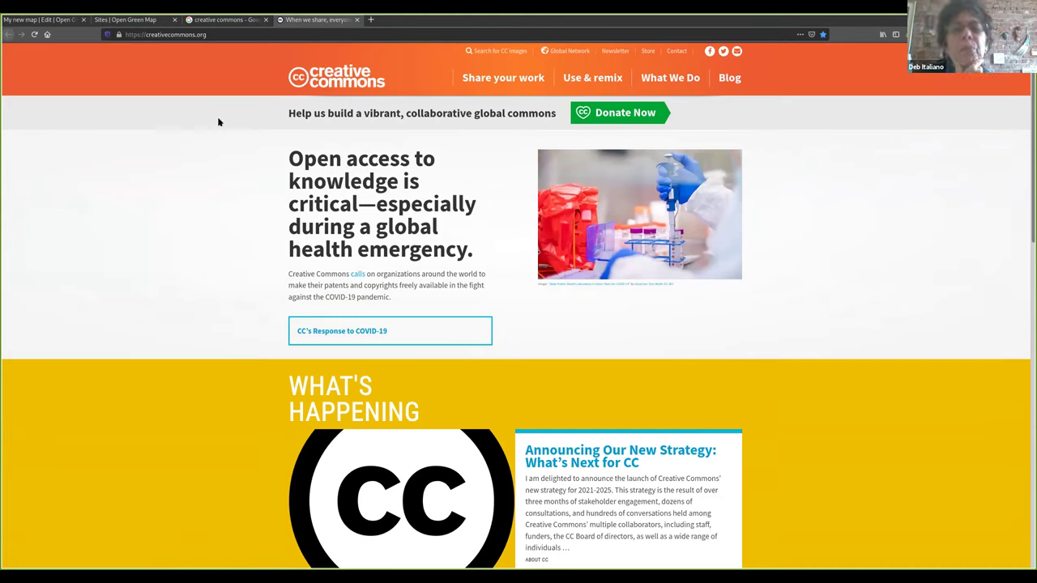
- Go from the map editor to the page of "My new map" and display its sites as a list
left_click(64, 19)
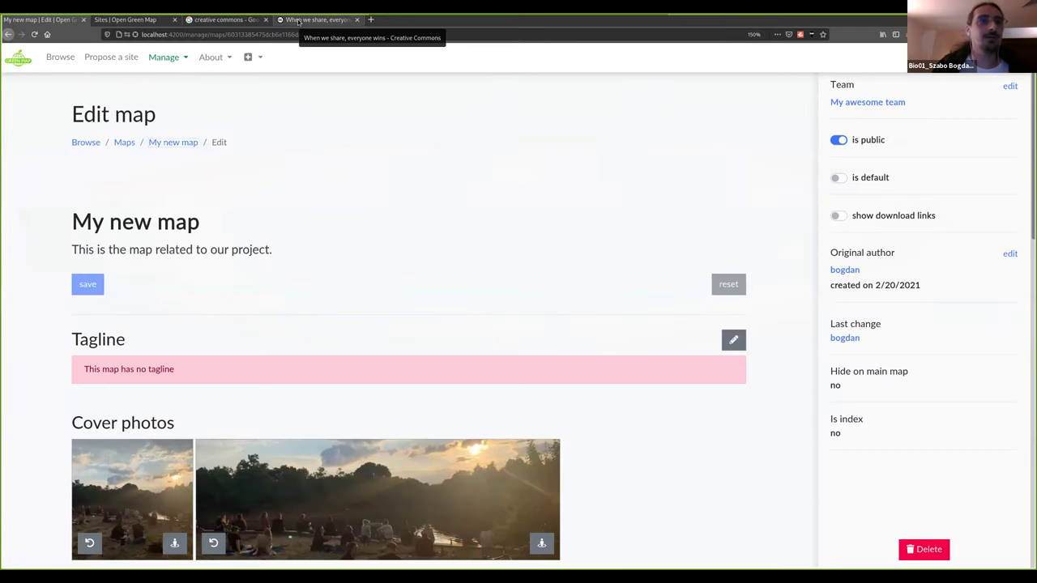
left_click(175, 141)
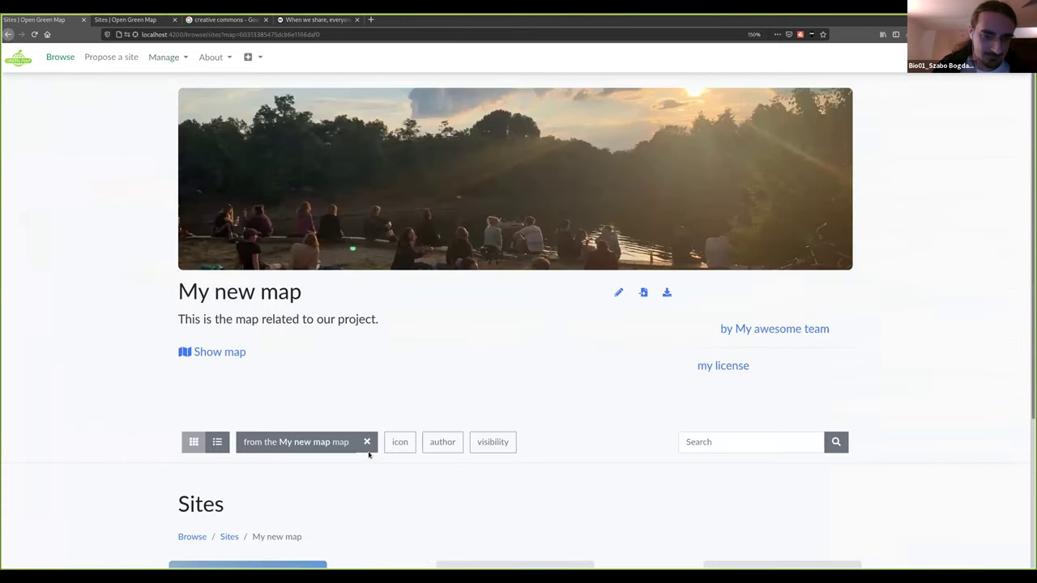
scroll(368, 453, "down", 3)
left_click(217, 245)
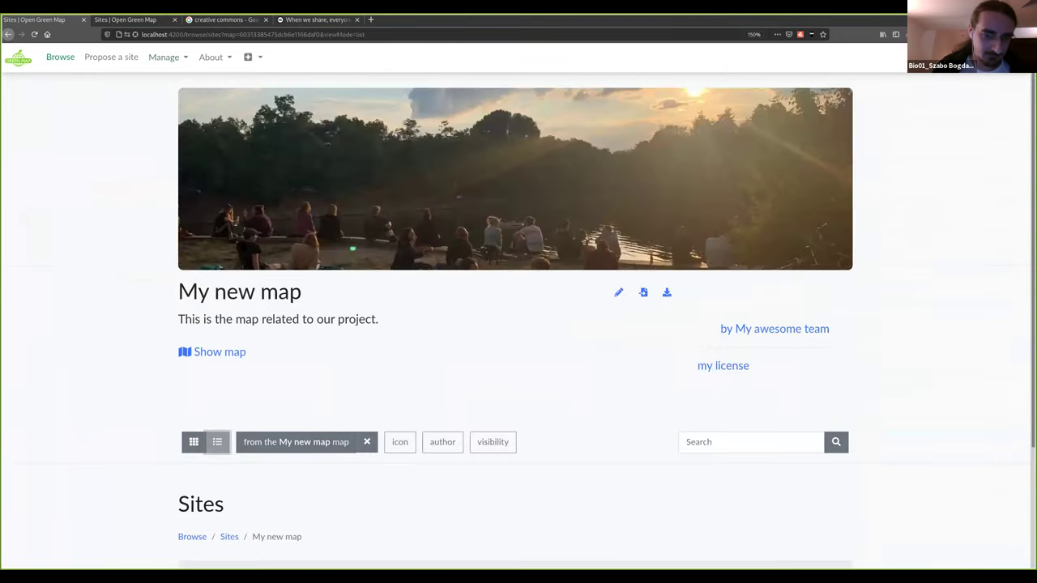
scroll(292, 397, "down", 2)
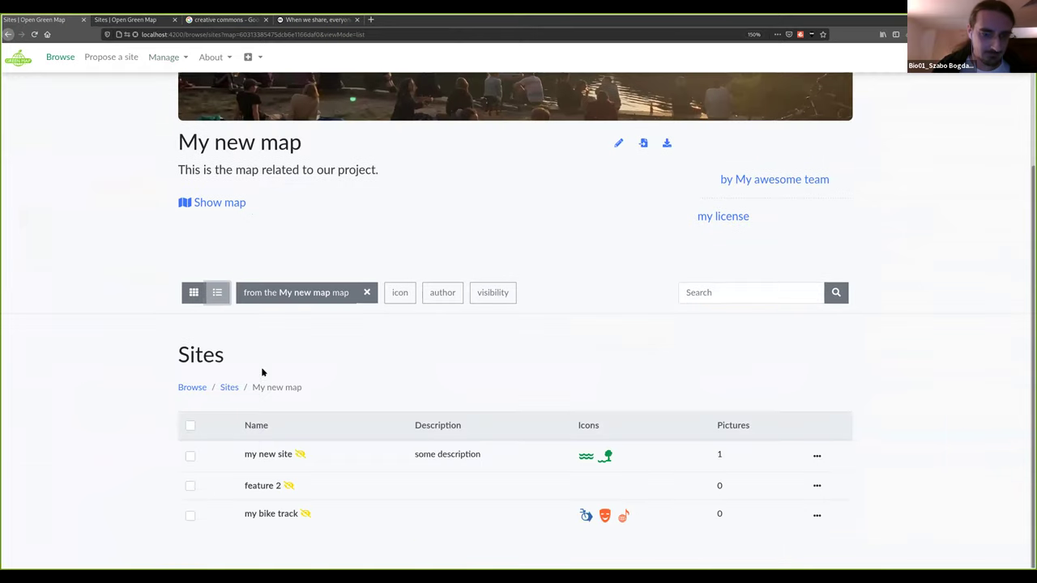
- Publish "my new site", "feature 2" and "my bike track" together and clear the selection
left_click(190, 426)
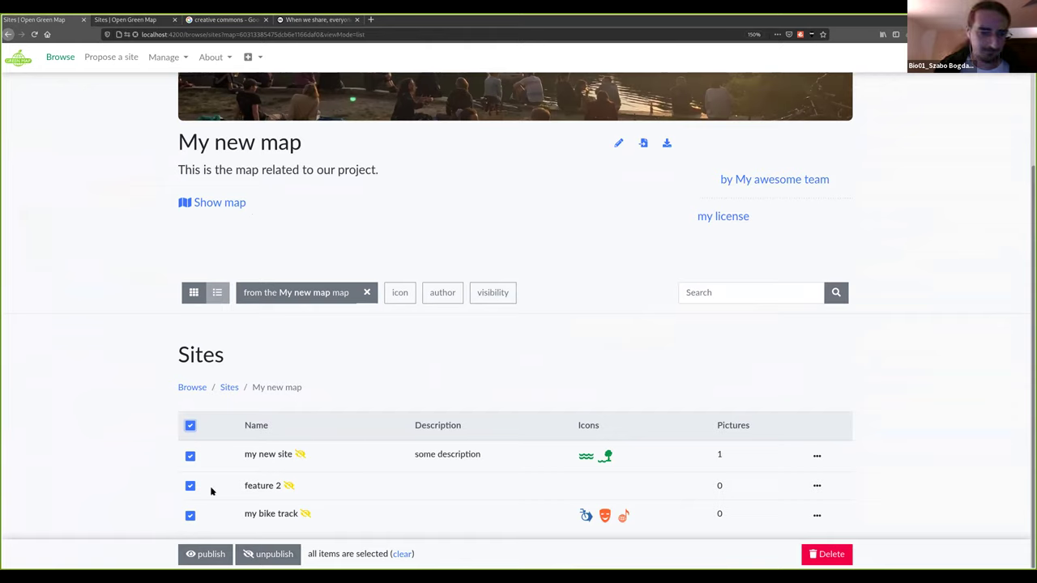
left_click(405, 555)
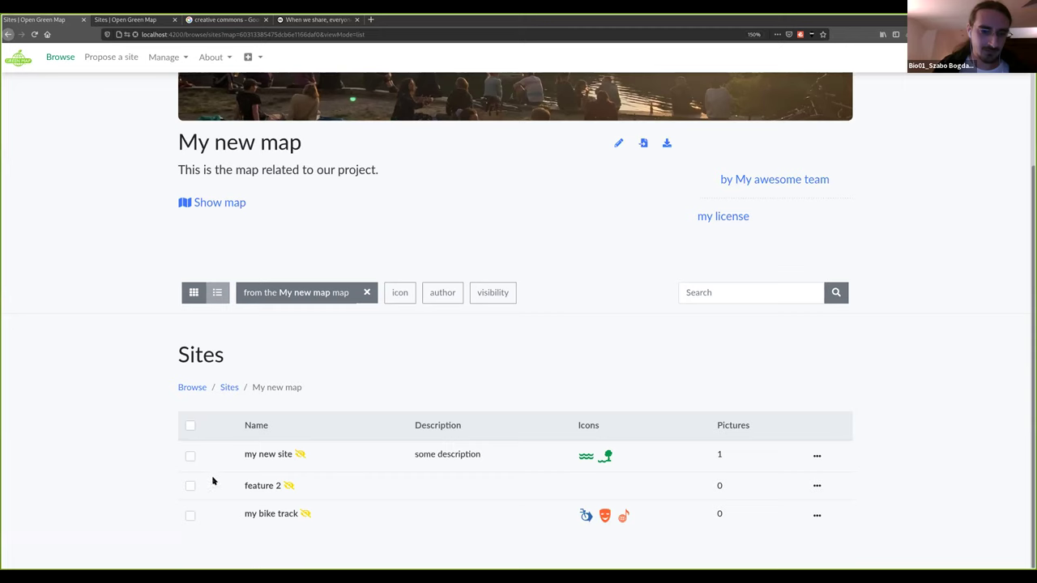
left_click(190, 456)
left_click(190, 486)
left_click(191, 516)
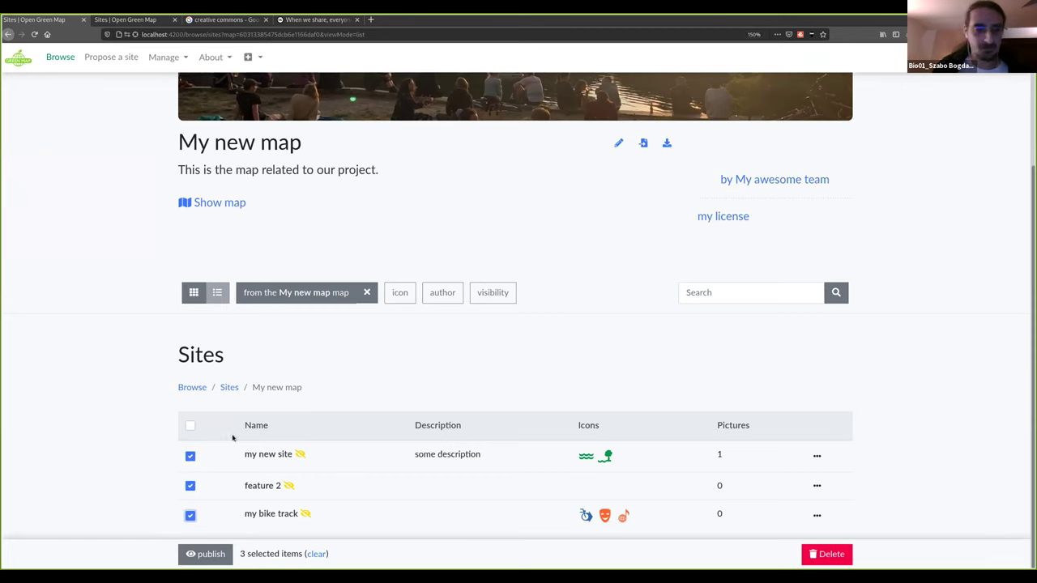
left_click(191, 427)
left_click(205, 555)
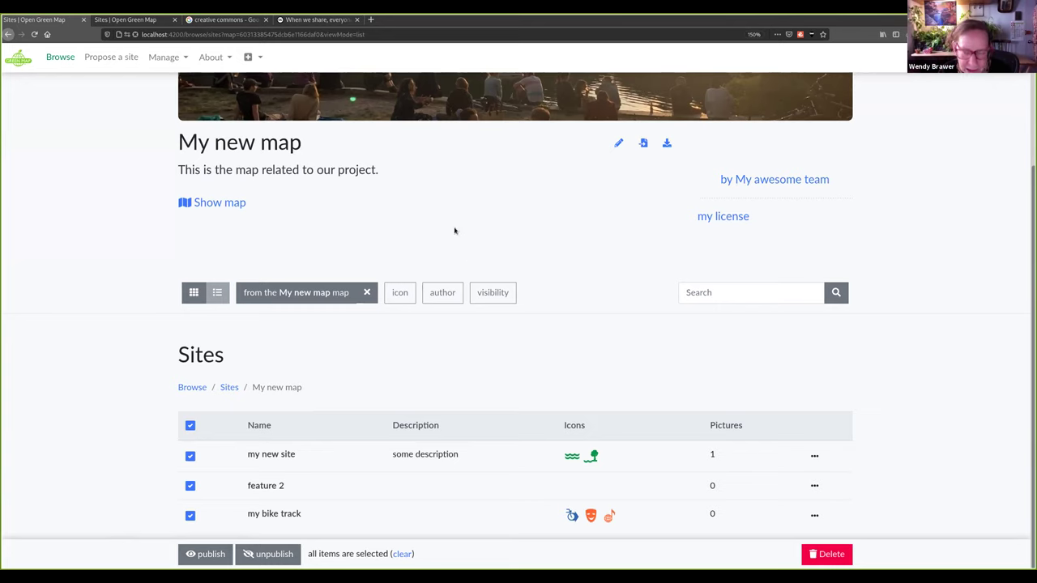
left_click(191, 426)
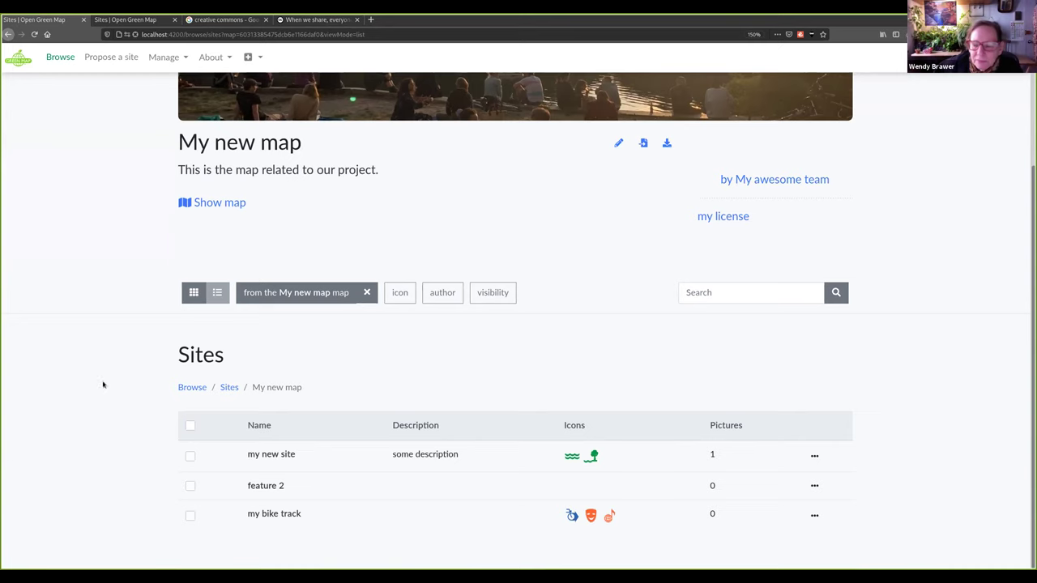
- Open "My new map" for editing and enable showing its download links
scroll(419, 170, "up", 3)
scroll(419, 185, "up", 1)
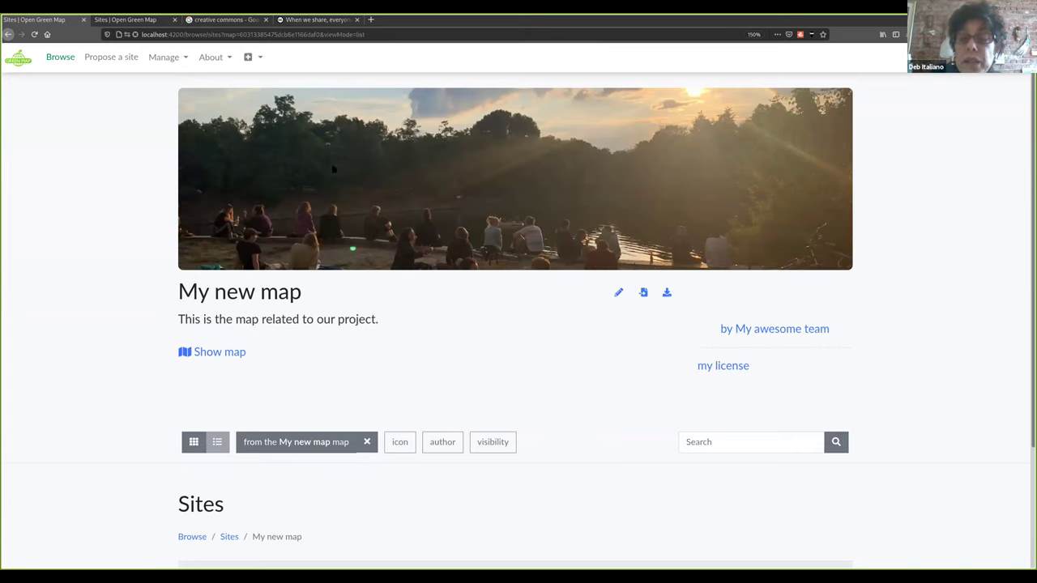
left_click(619, 295)
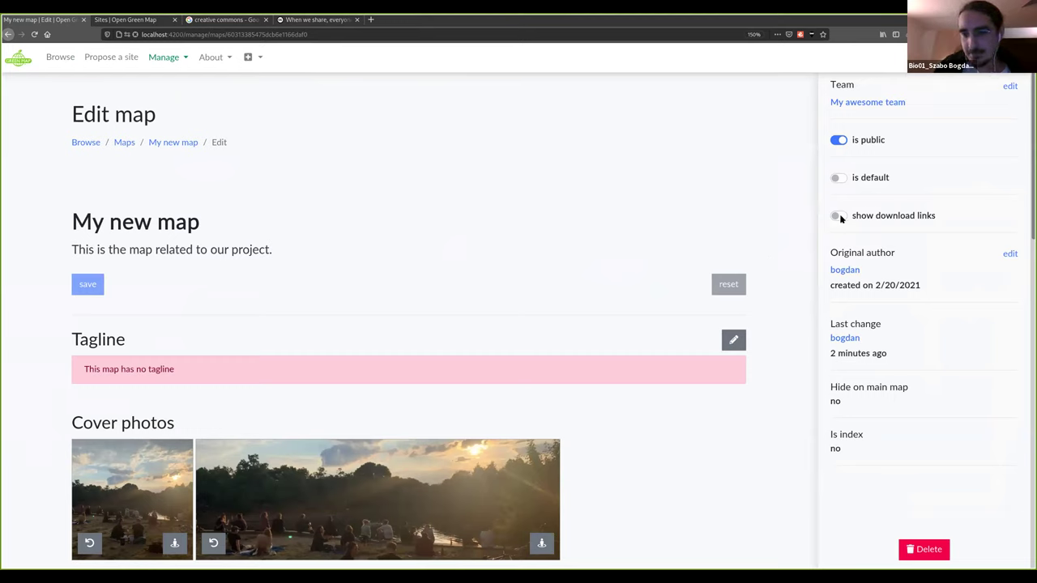
left_click(872, 219)
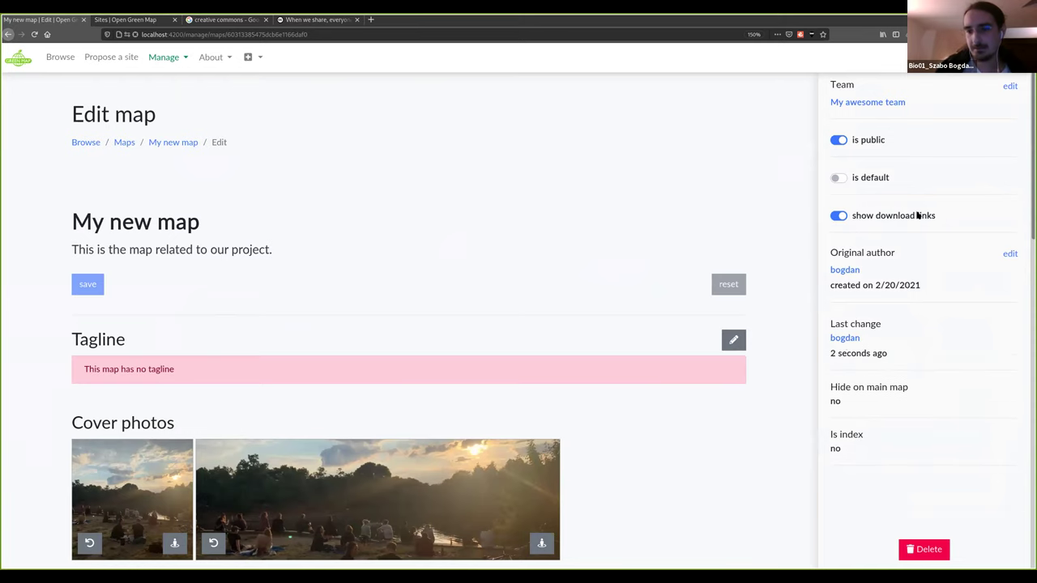
- Return to the page of "My new map", view the available download formats and close the list without downloading
left_click(188, 143)
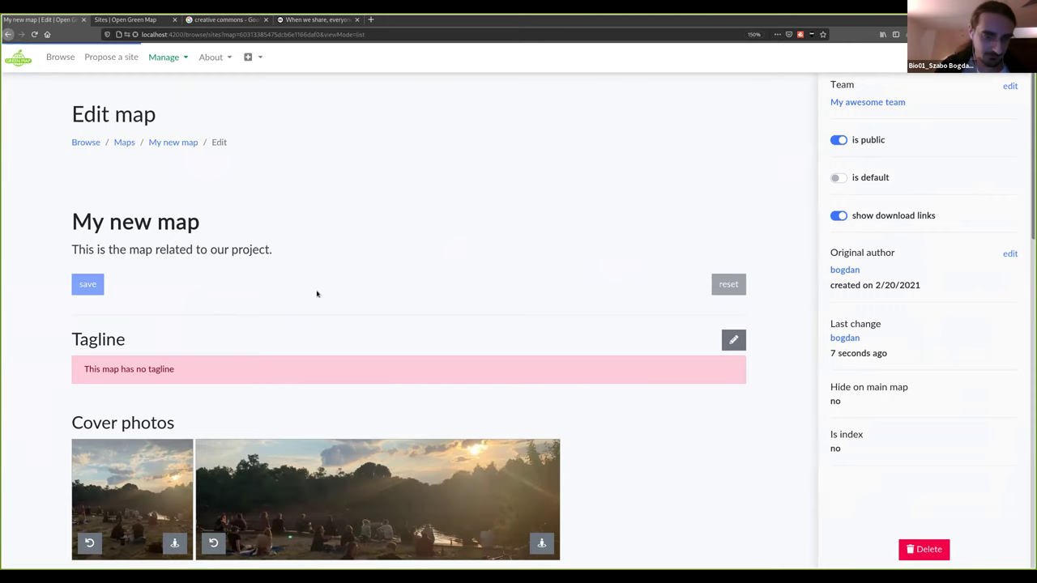
scroll(574, 324, "down", 3)
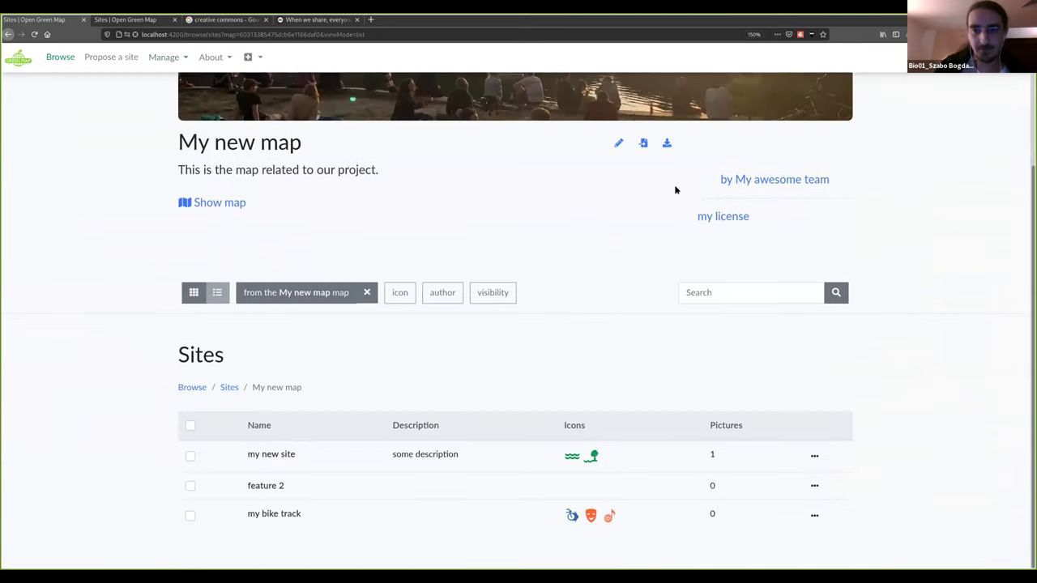
left_click(667, 144)
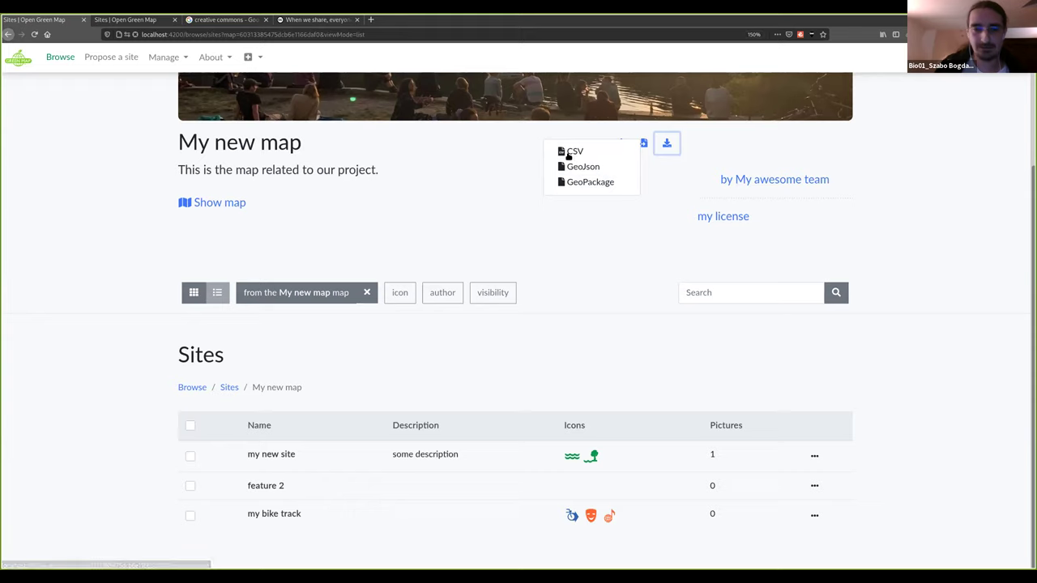
left_click(456, 175)
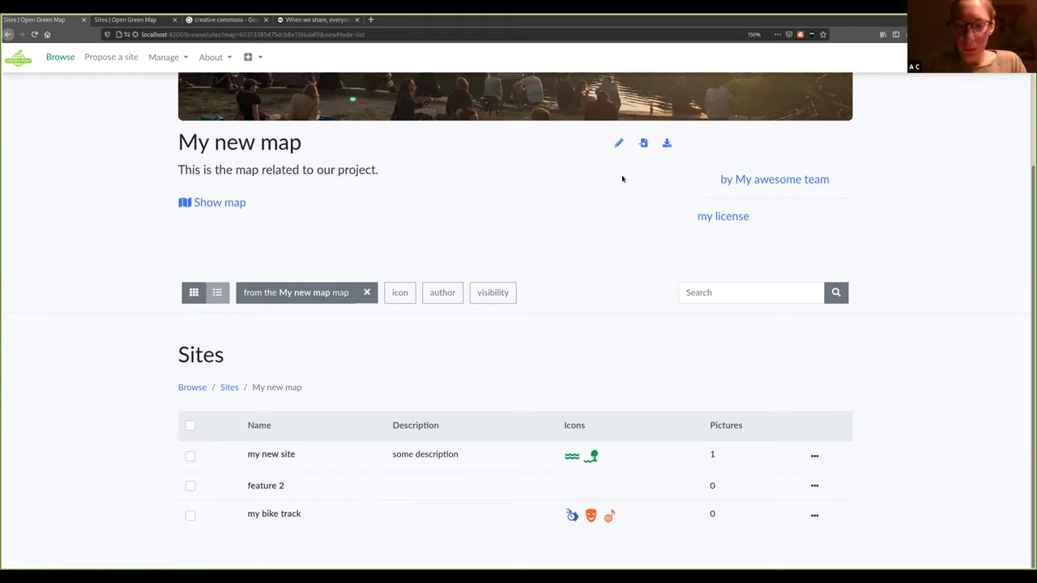
scroll(654, 189, "up", 3)
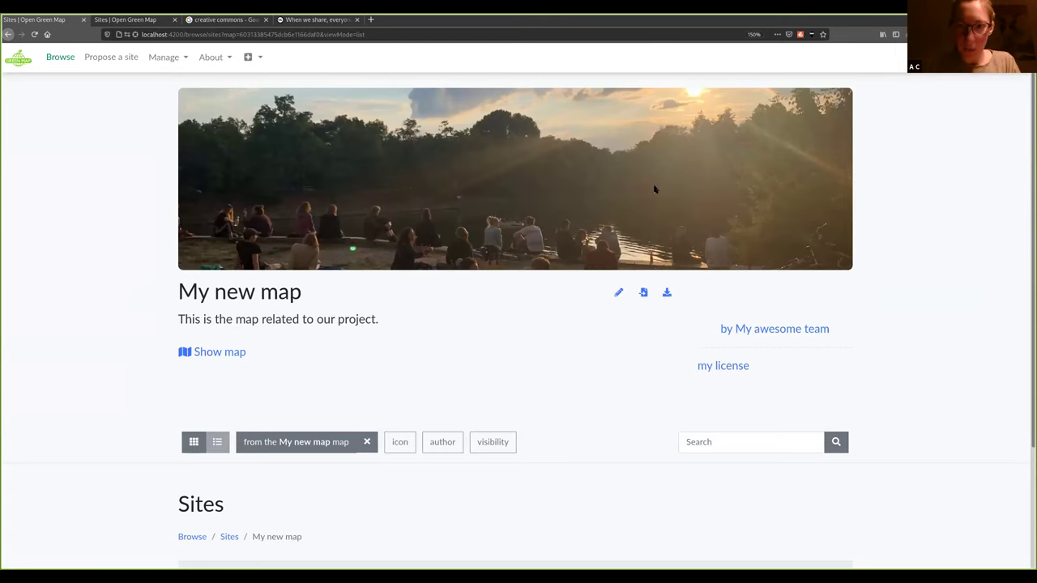
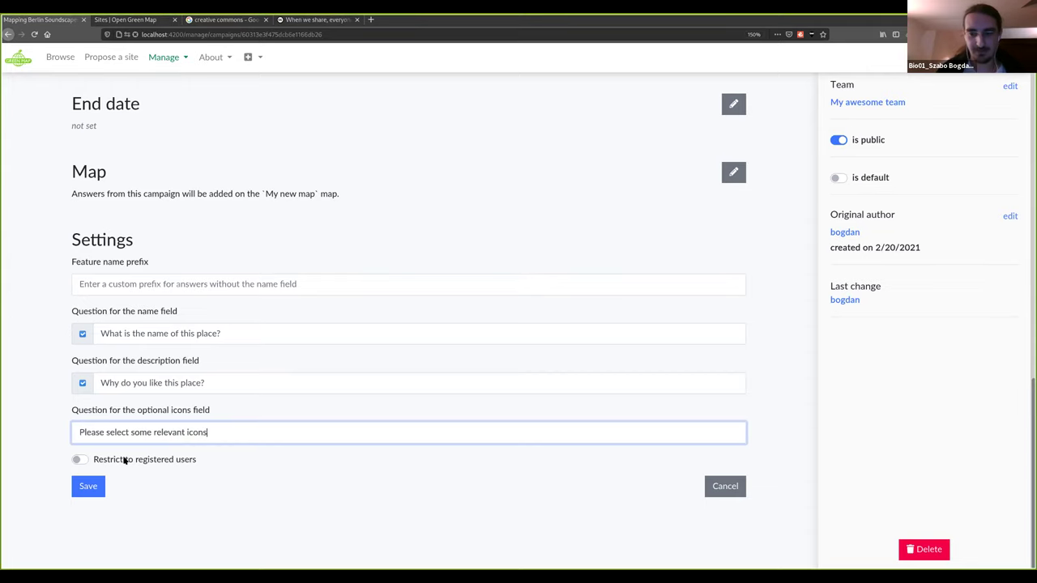
- Save the question settings of the "Mapping Berlin Soundscapes" campaign and return to the beginning of its edit page
left_click(89, 486)
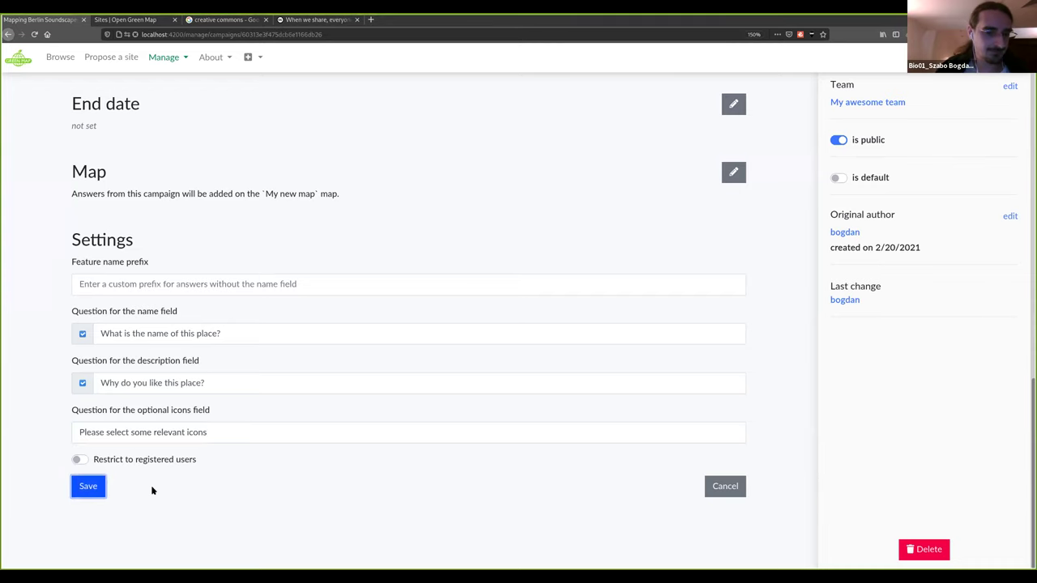
scroll(458, 260, "up", 3)
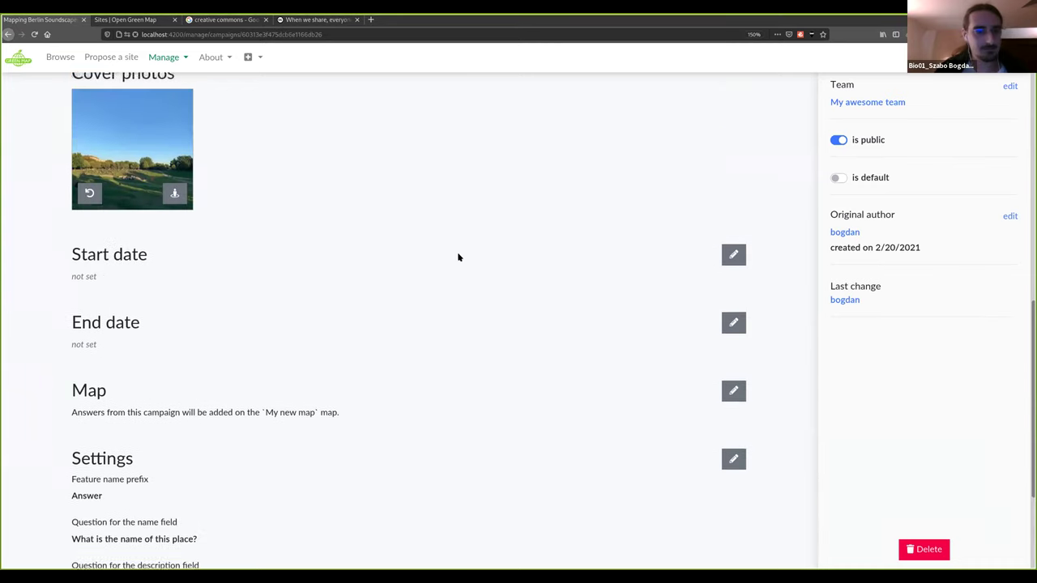
scroll(459, 257, "up", 2)
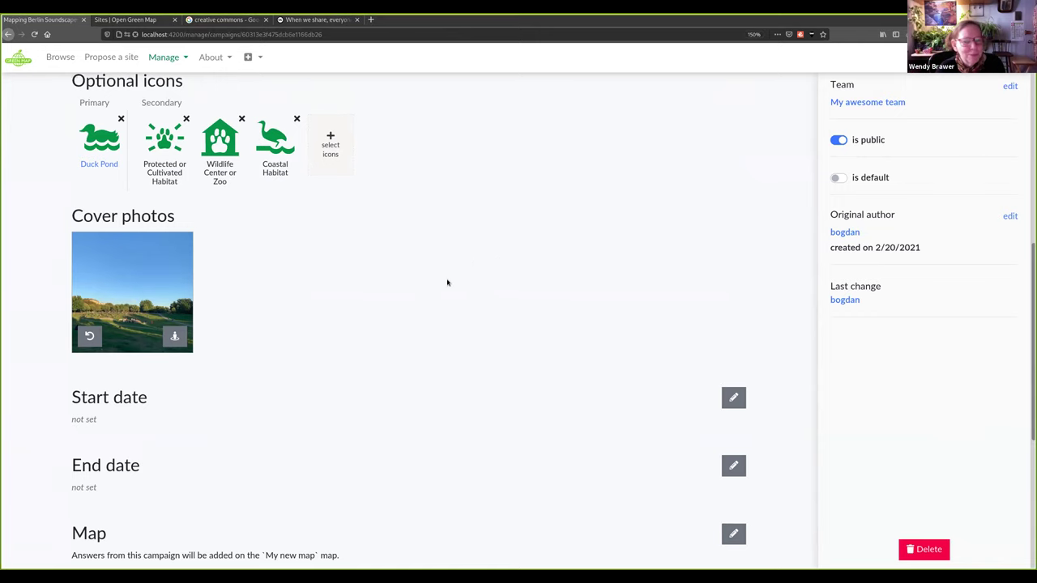
scroll(486, 264, "up", 3)
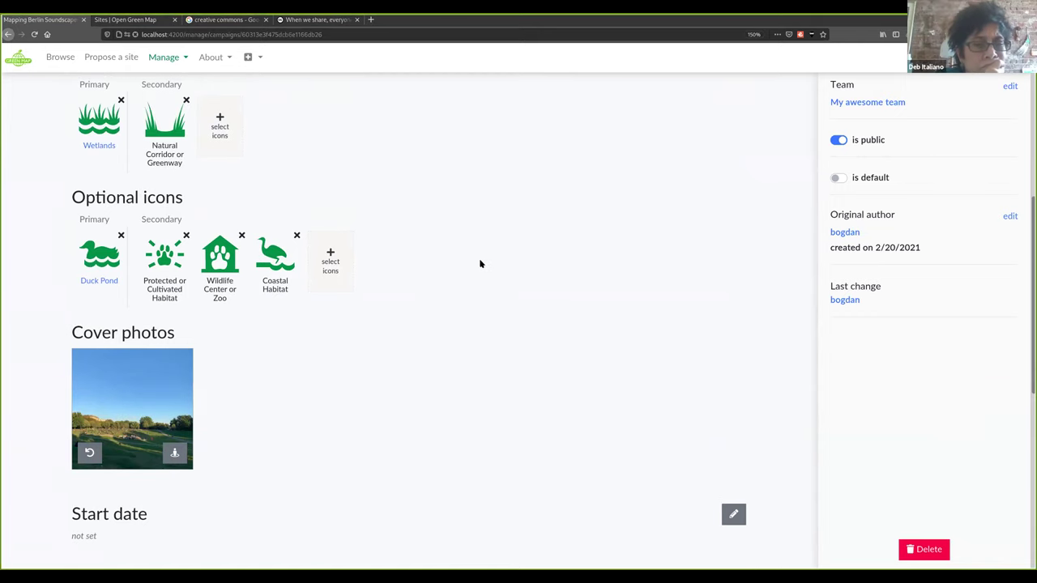
scroll(480, 264, "up", 10)
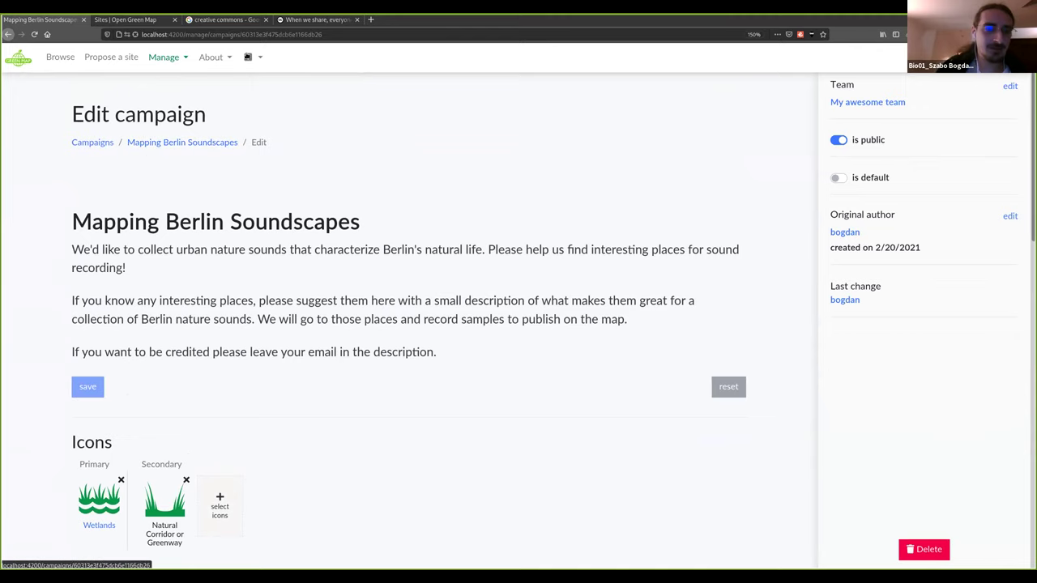
- View and reload the "Mapping Berlin Soundscapes" campaign page, reopen it from the campaigns overview and examine its answer form
left_click(232, 145)
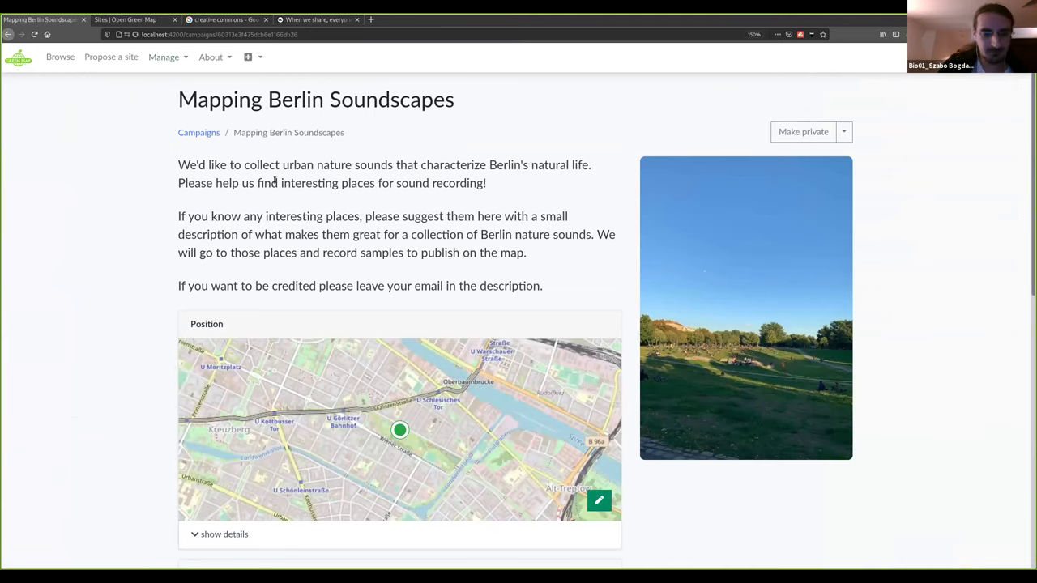
key("F5")
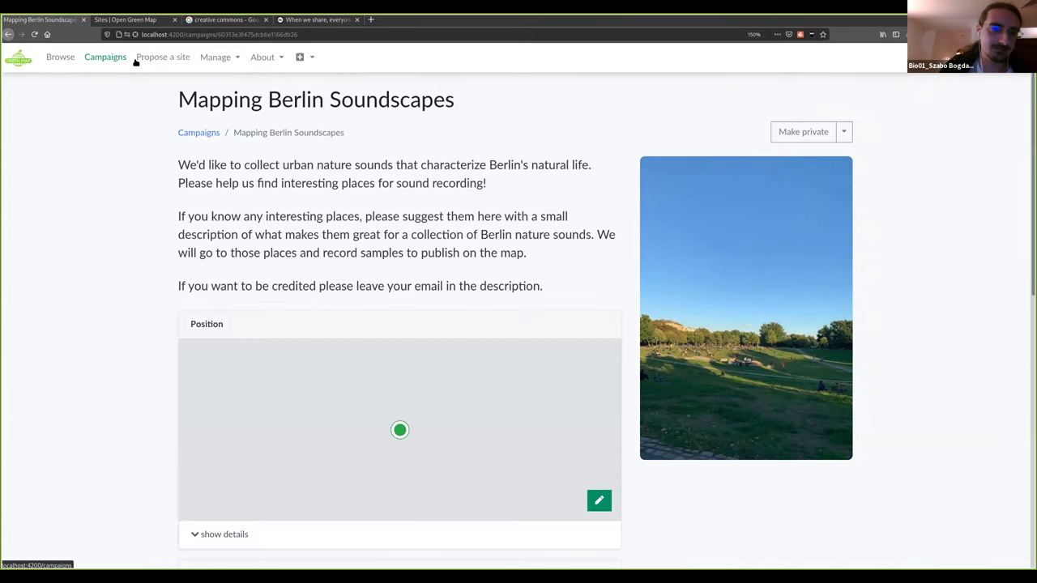
left_click(107, 59)
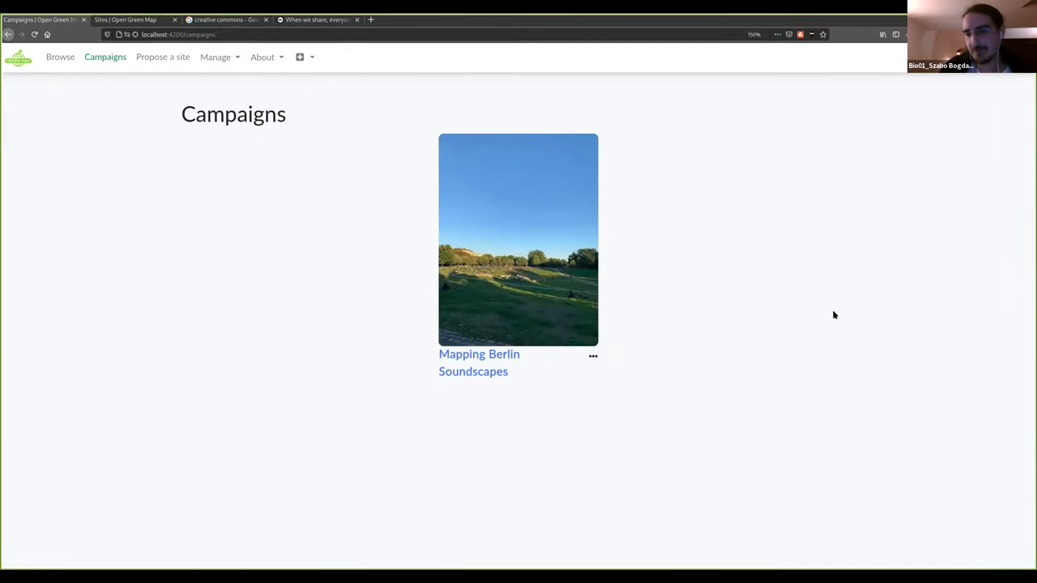
left_click(477, 374)
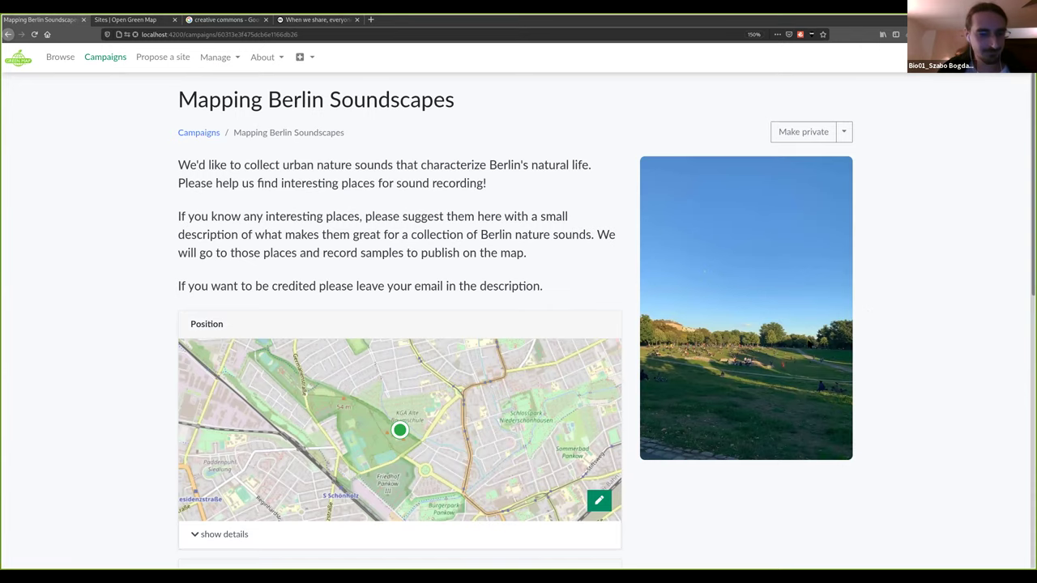
scroll(794, 344, "down", 5)
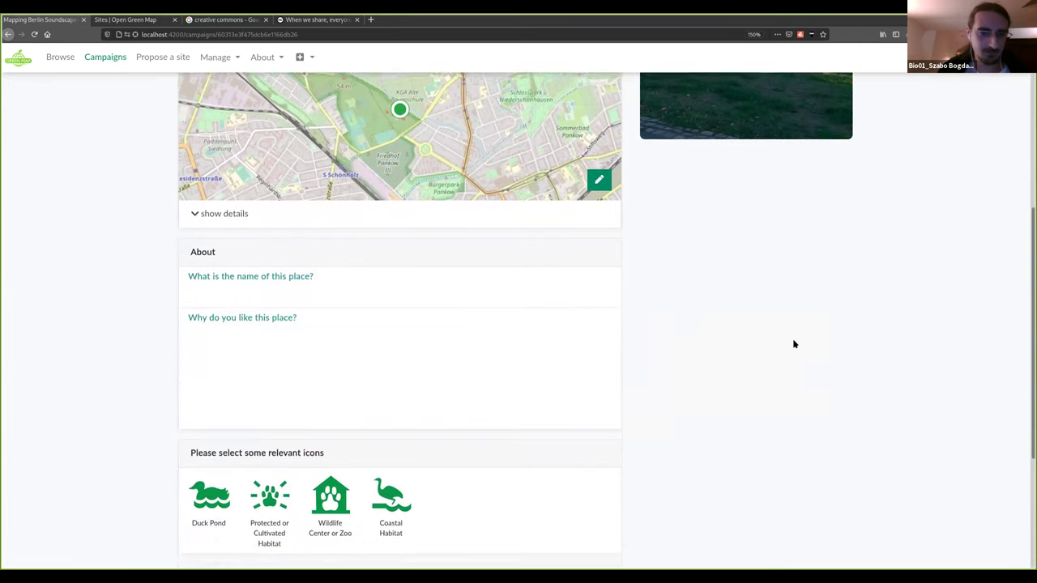
- Answer the campaign questions with the place name "the nice park" and the reason "I like it because it's quiet"
scroll(794, 344, "down", 1)
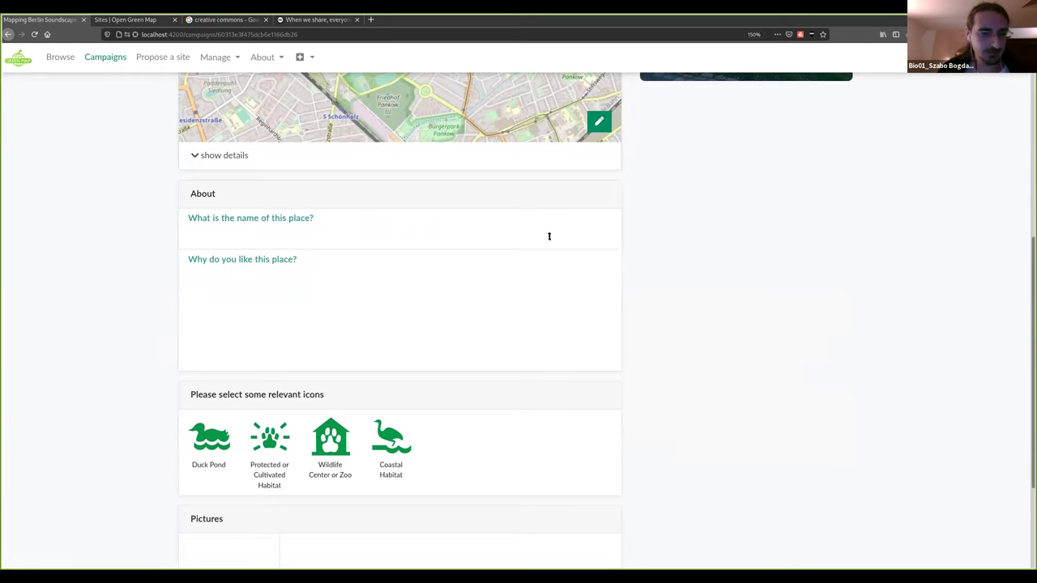
left_click(208, 235)
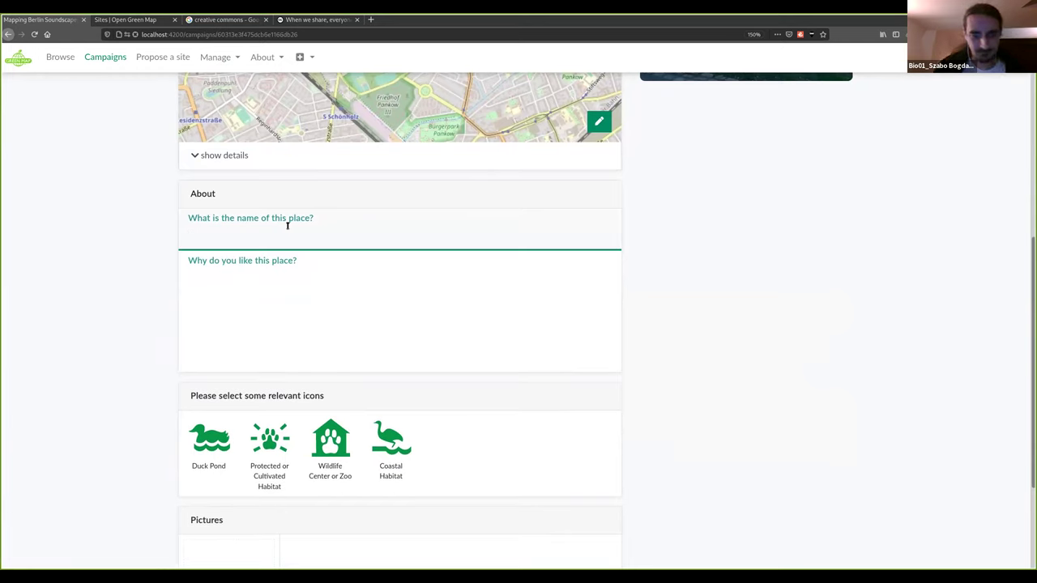
type("the nice park")
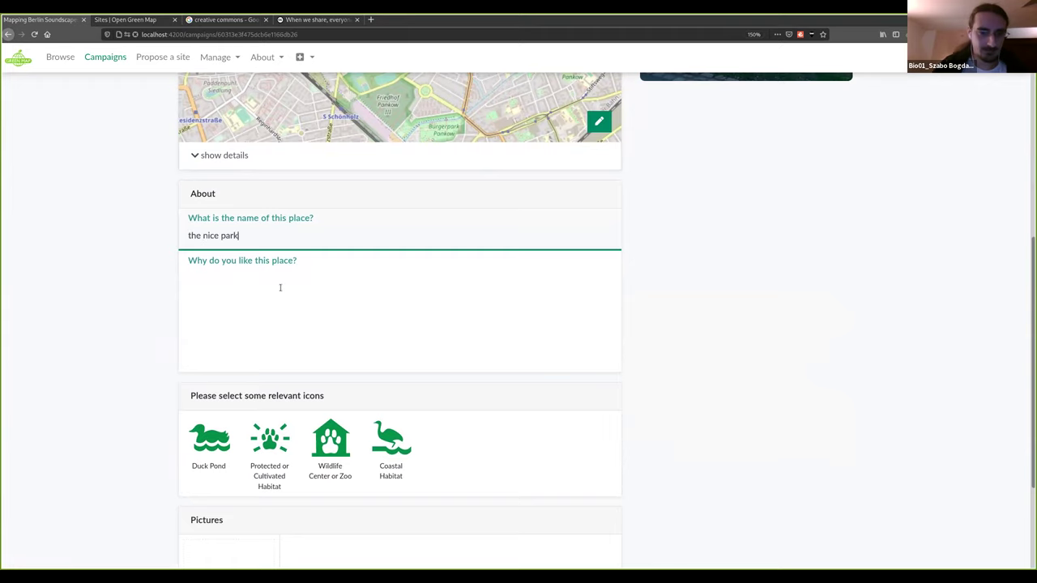
left_click(340, 318)
type("I like it becau")
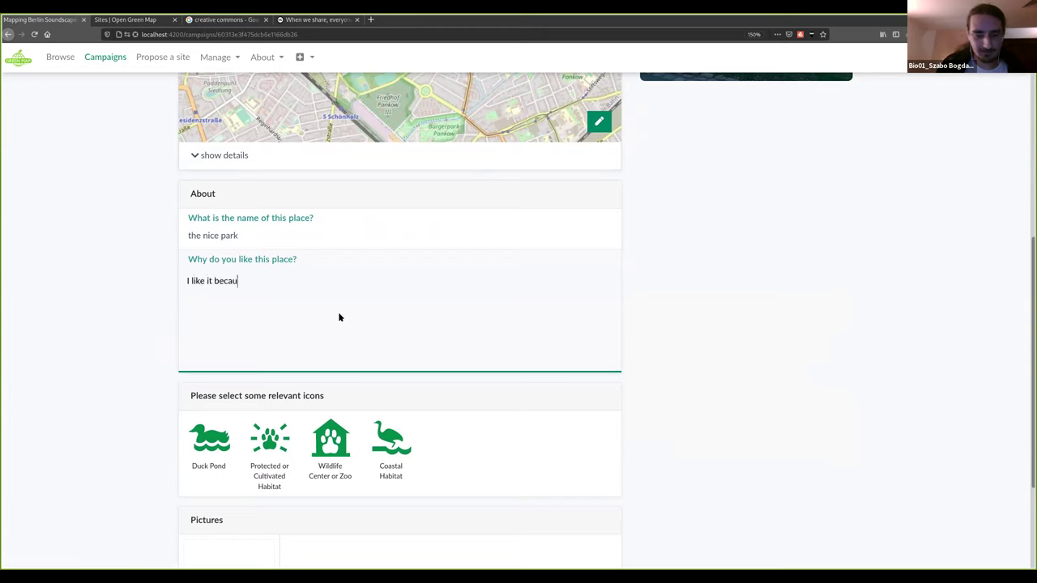
type("se it's quiet")
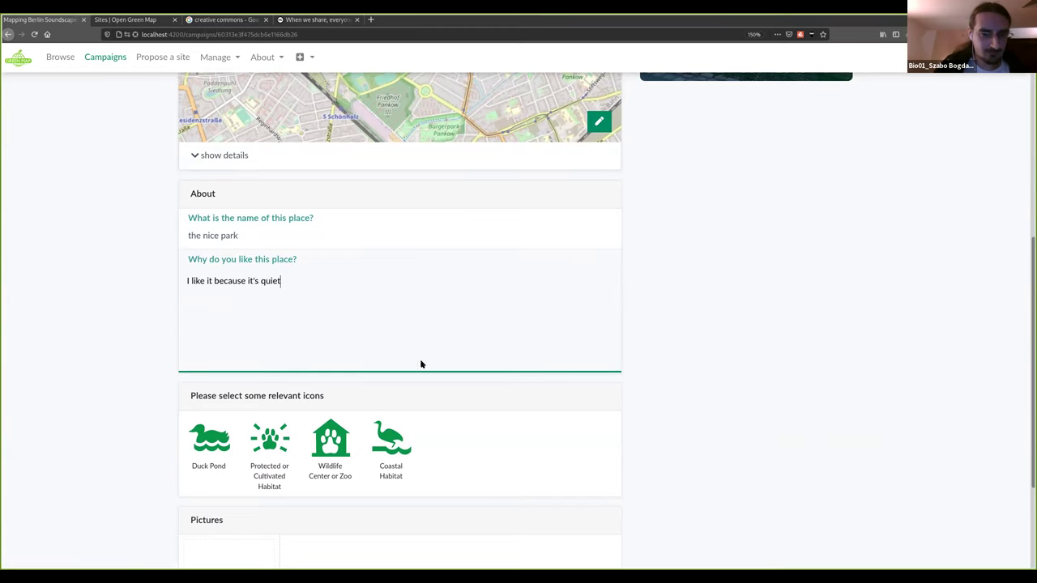
- Select the Duck Pond and Wildlife Center or Zoo icons for the answer and submit it
scroll(422, 363, "down", 2)
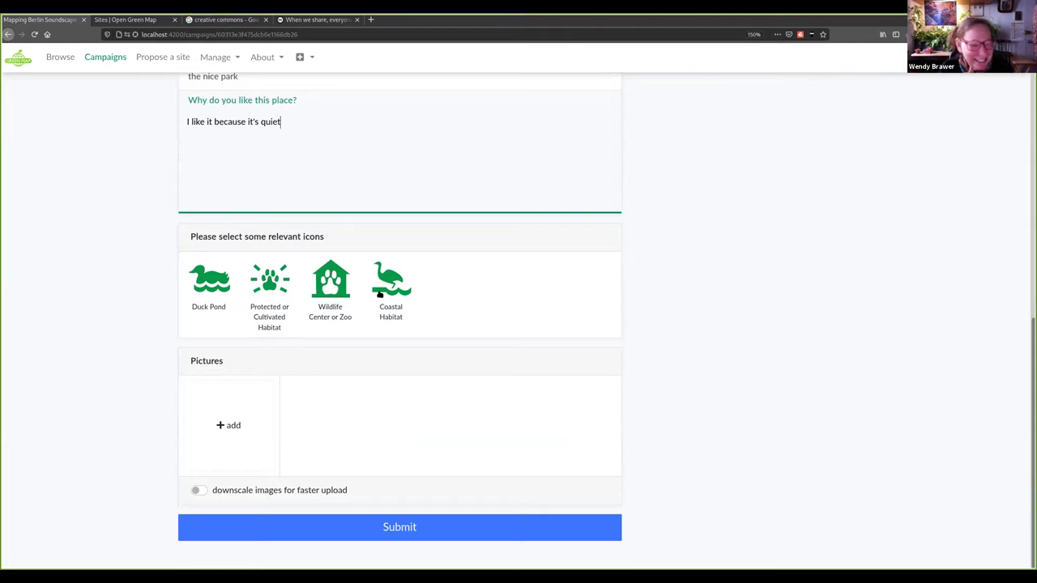
key("Tab")
key("Tab")
key("Tab")
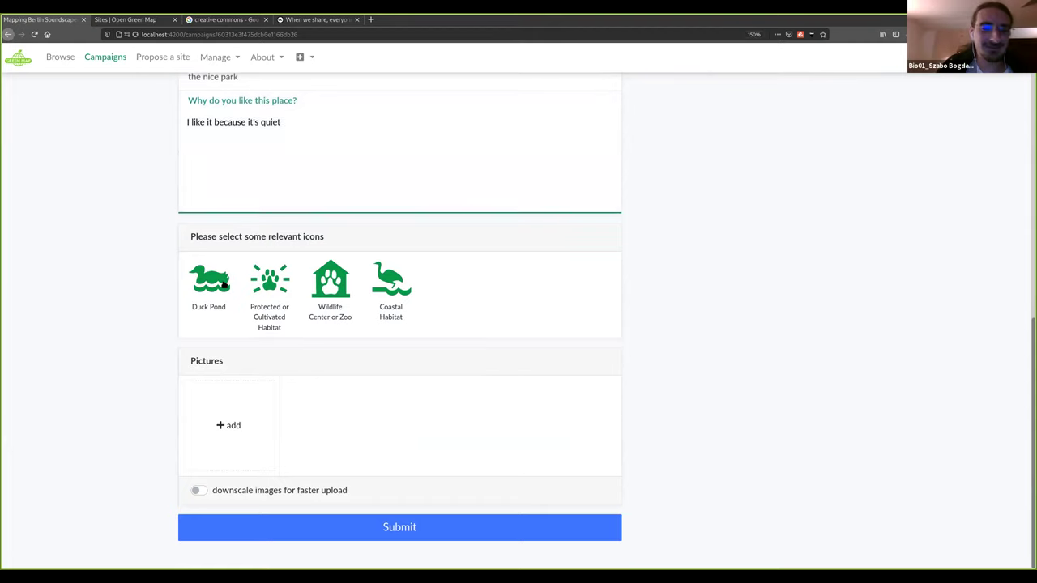
key("shift+Tab")
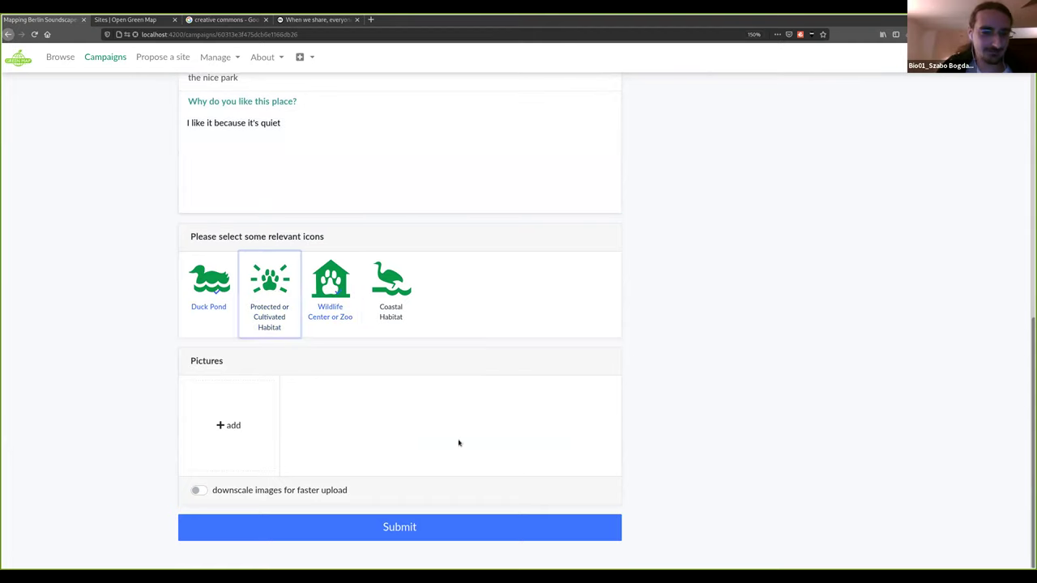
scroll(438, 413, "up", 1)
scroll(555, 413, "down", 1)
left_click(304, 289)
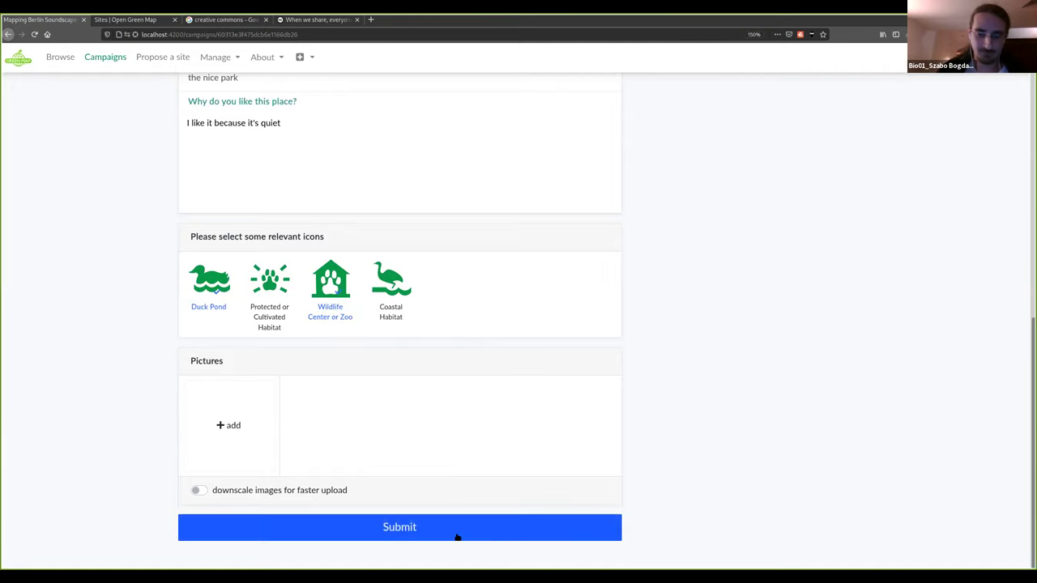
left_click(432, 530)
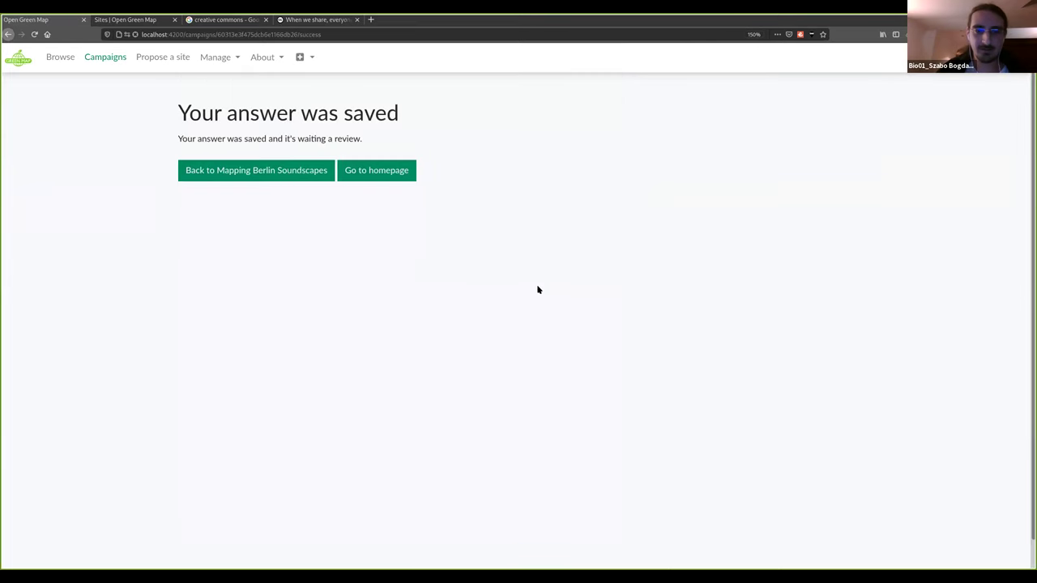
- Return to the "Mapping Berlin Soundscapes" campaign page and open the campaign for editing
left_click(305, 171)
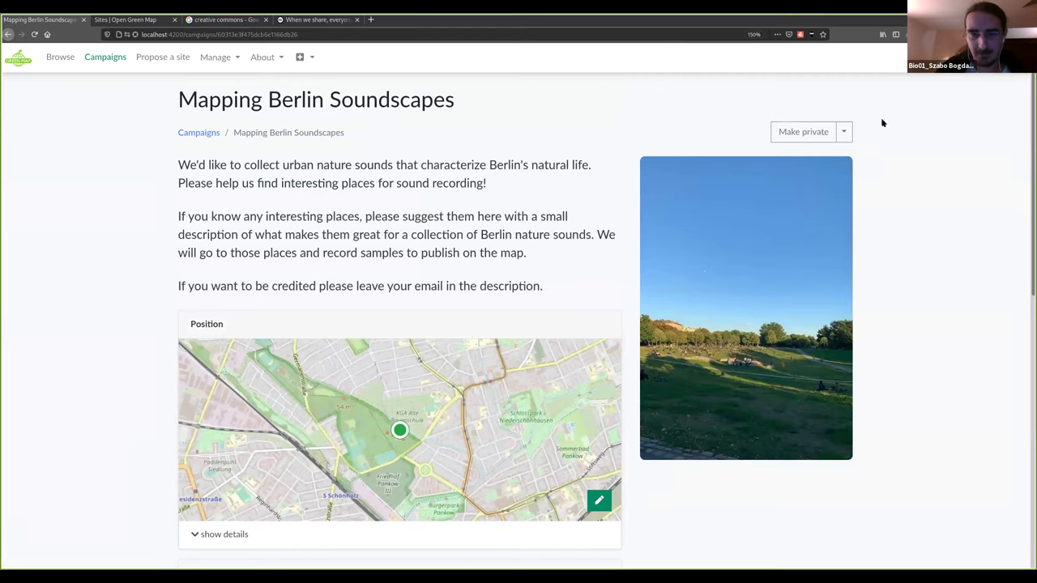
left_click(844, 132)
left_click(859, 158)
right_click(858, 160)
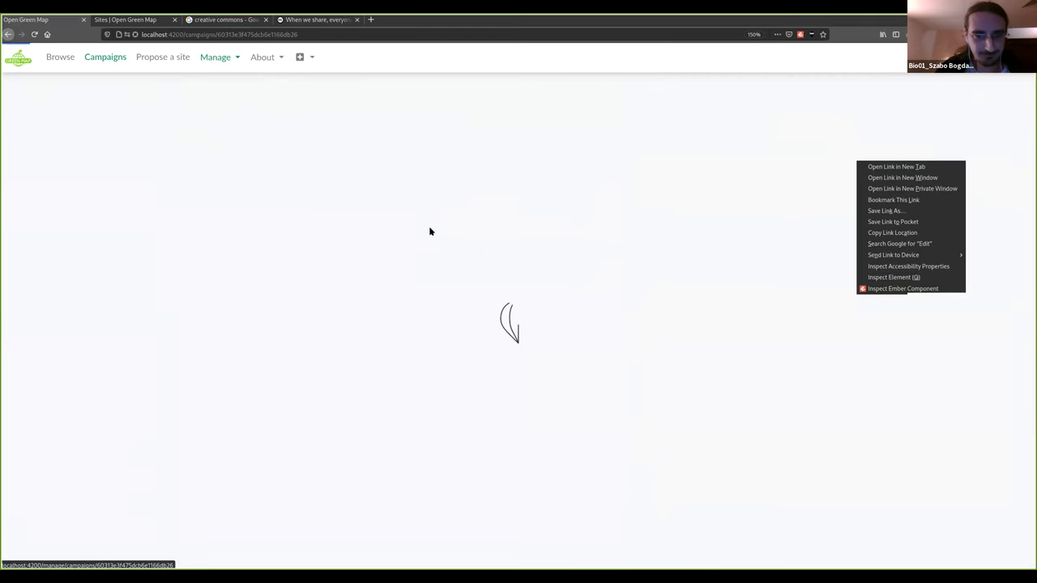
left_click(441, 267)
- Add "My new icon" to the campaign's main icons as a secondary icon and save the selection
scroll(389, 388, "down", 5)
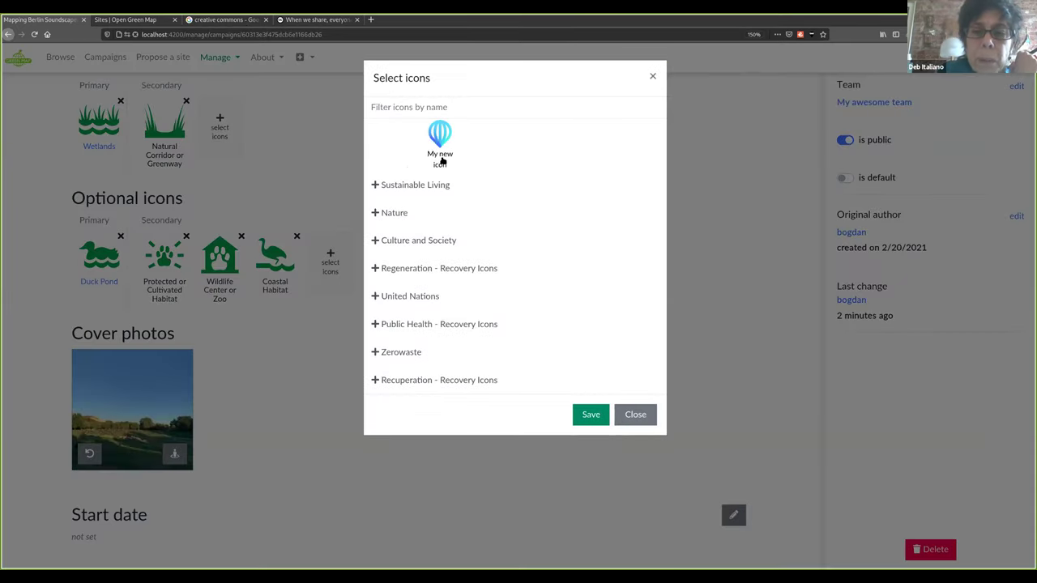
left_click(441, 160)
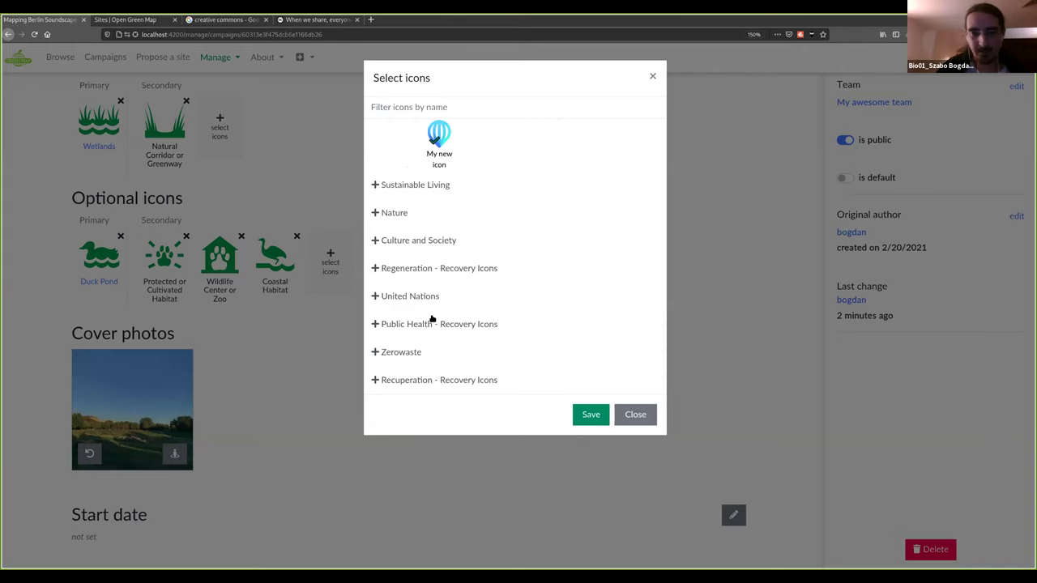
left_click(419, 241)
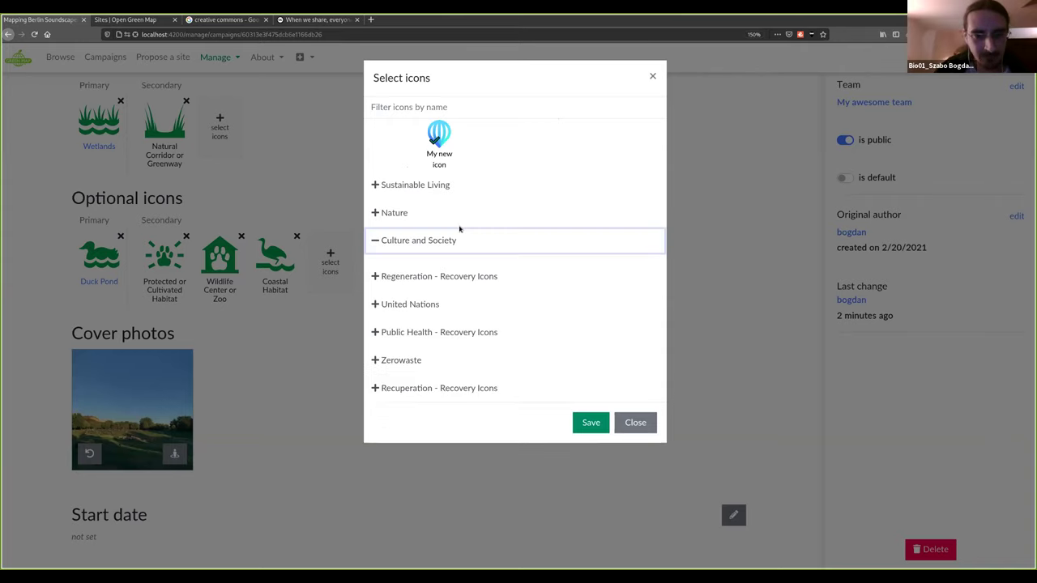
left_click(451, 238)
left_click(446, 185)
left_click(446, 185)
left_click(410, 214)
left_click(412, 216)
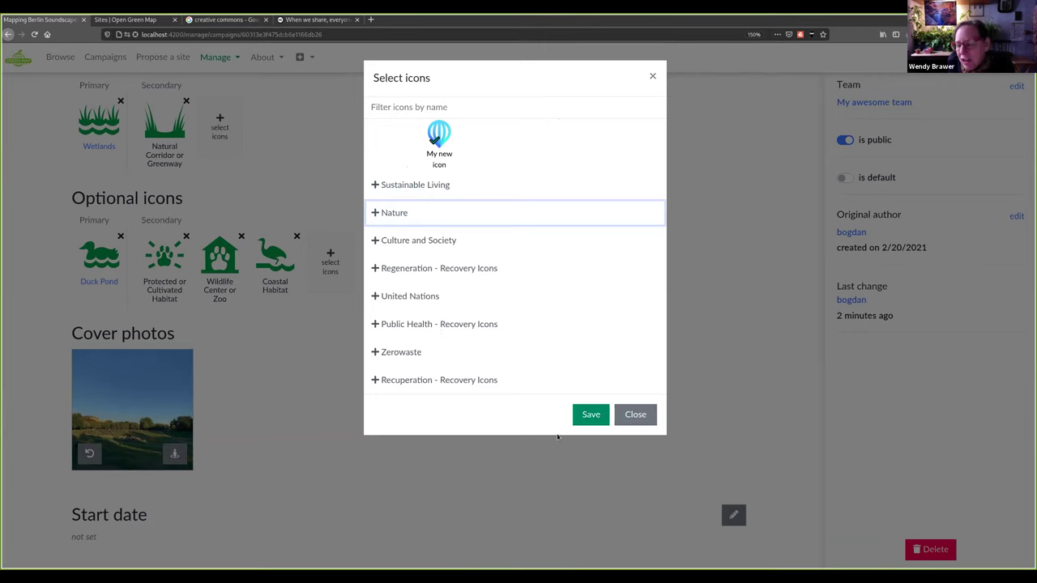
left_click(591, 415)
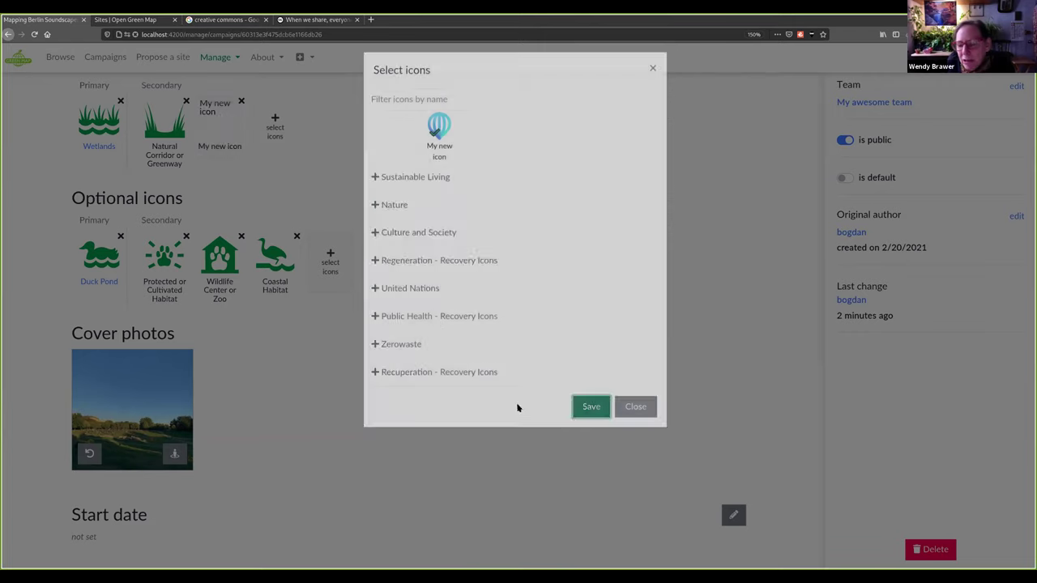
- Review the campaign's edit page, open its public page and examine the questions, optional icons and picture section of the answer form
scroll(340, 453, "down", 5)
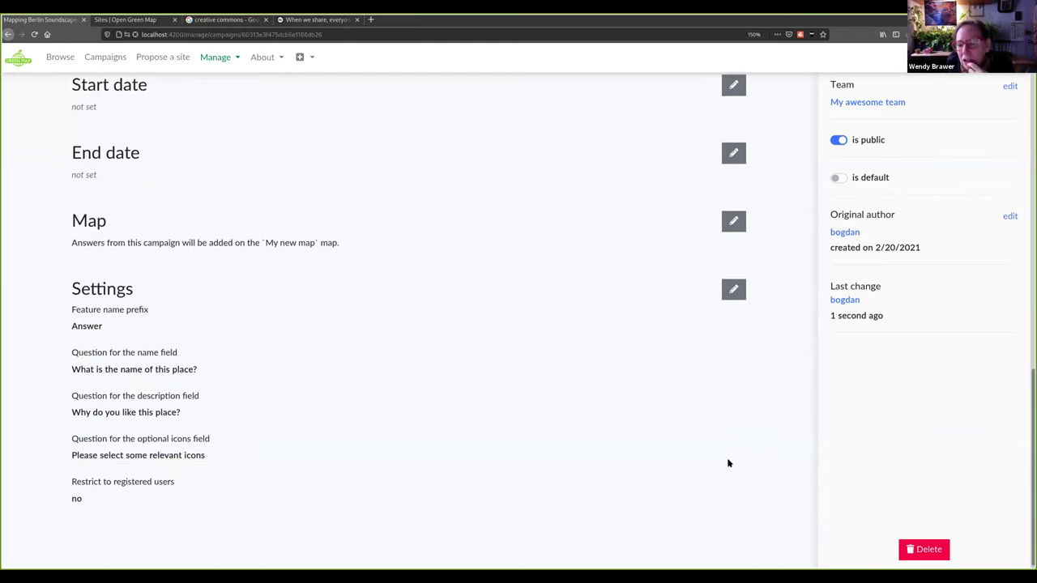
scroll(604, 331, "up", 10)
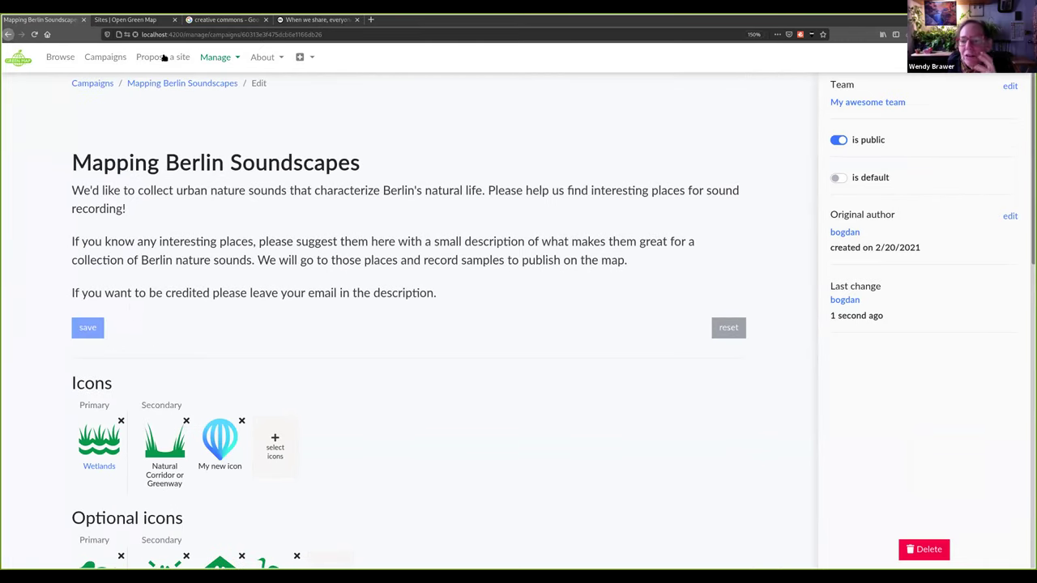
left_click(195, 85)
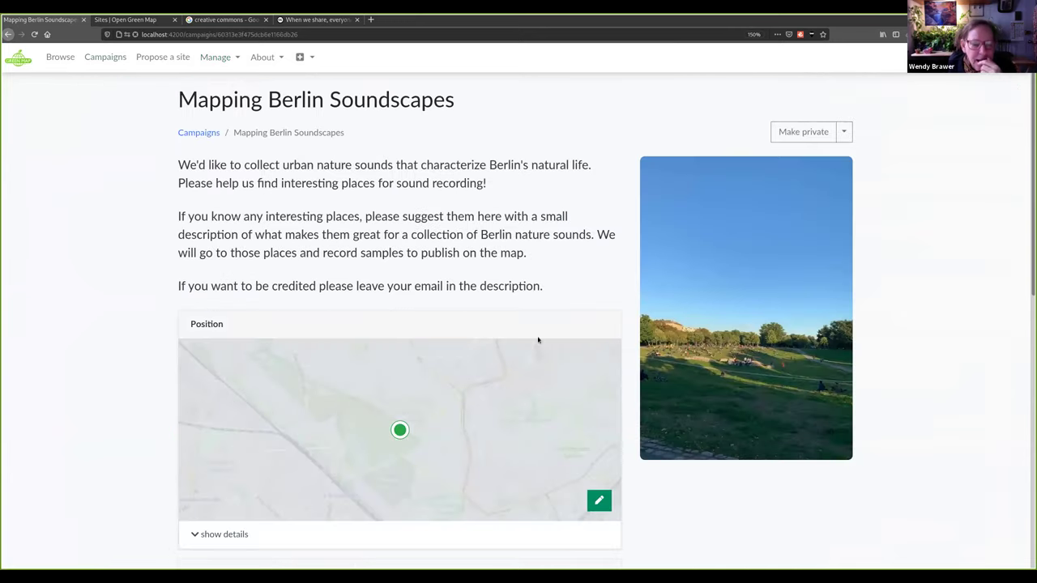
scroll(655, 299, "down", 10)
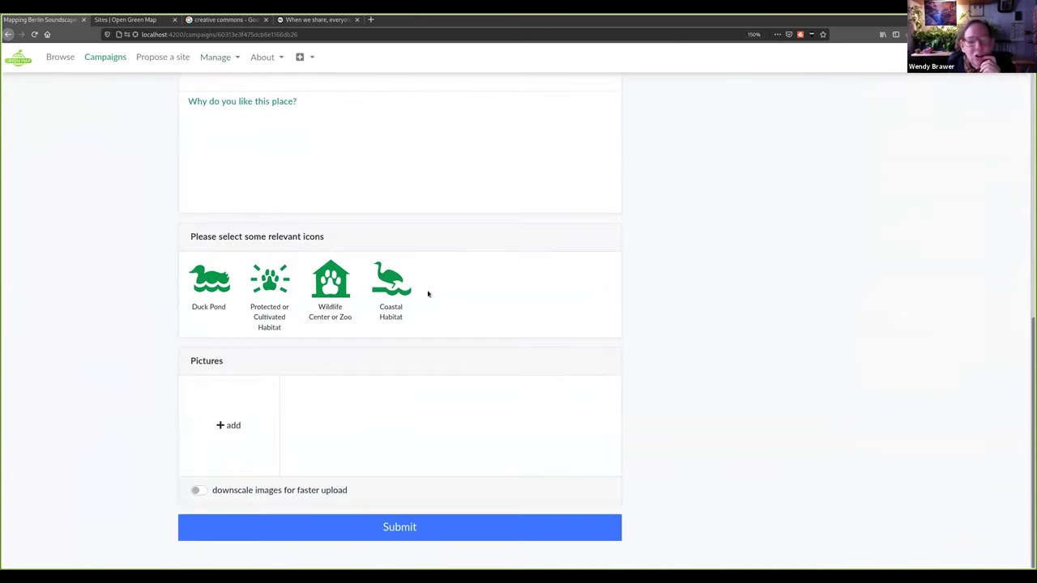
scroll(354, 256, "up", 5)
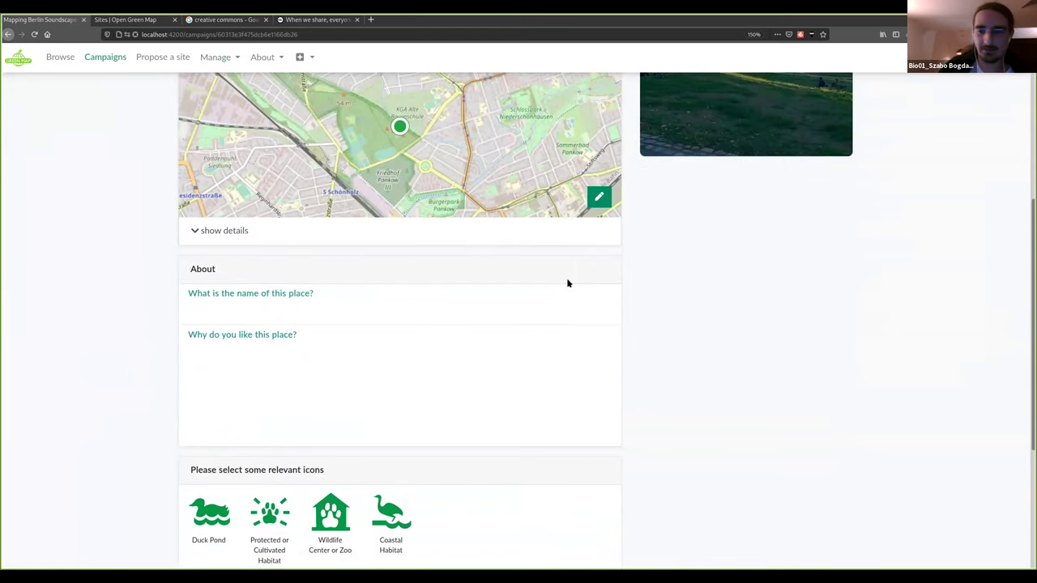
scroll(637, 330, "down", 2)
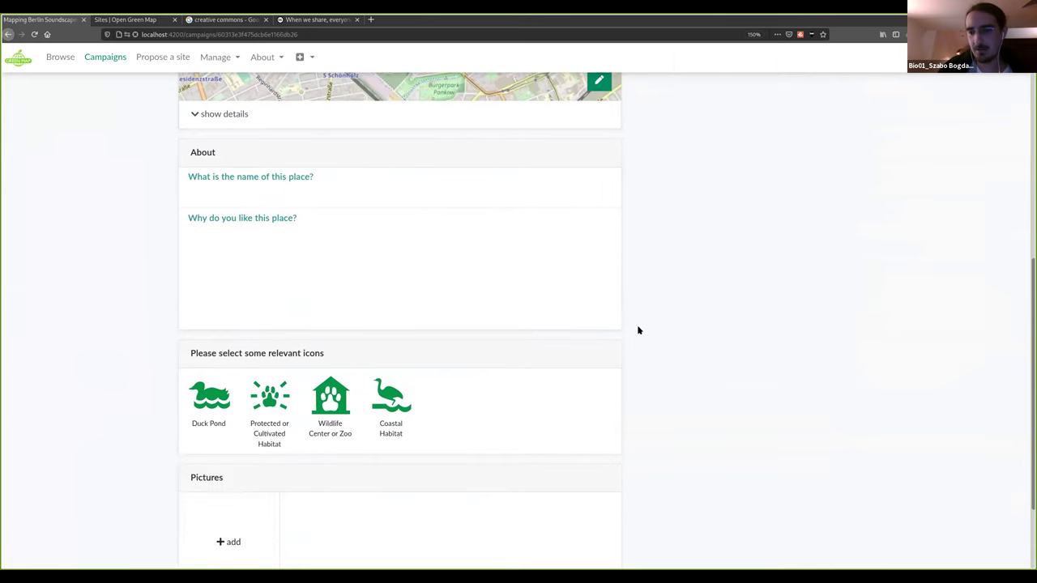
scroll(652, 314, "down", 2)
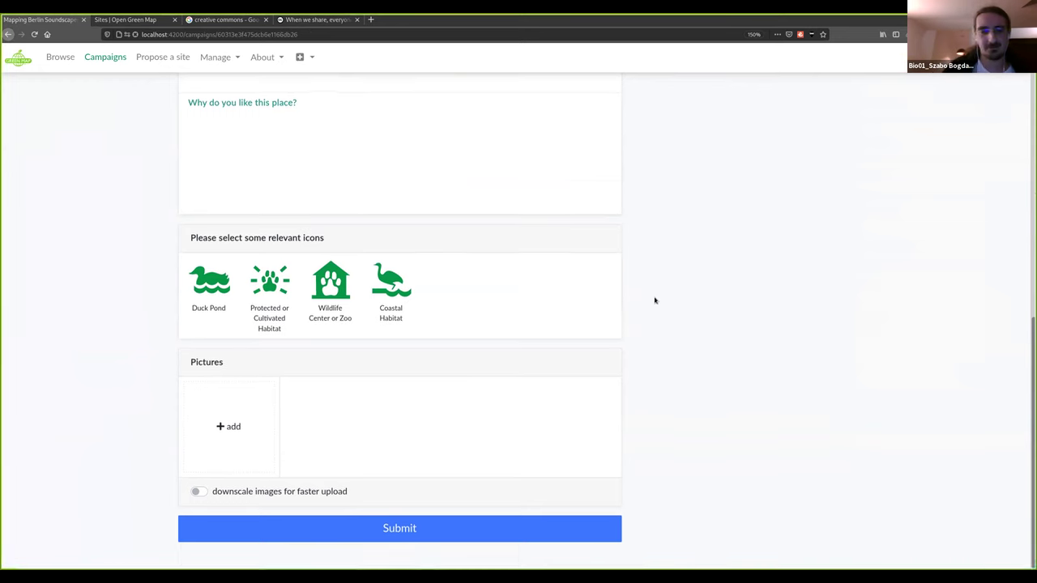
scroll(655, 301, "up", 10)
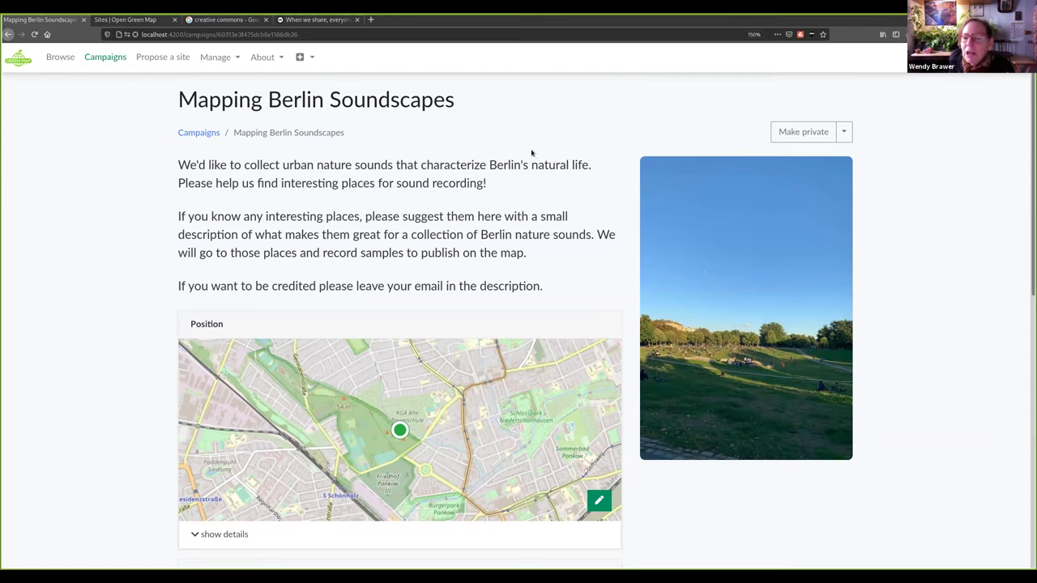
- Open the Berlin Sound Map, view the "Bench by the Landwehr Canal" site, play its sound recording and close the site details
left_click(65, 60)
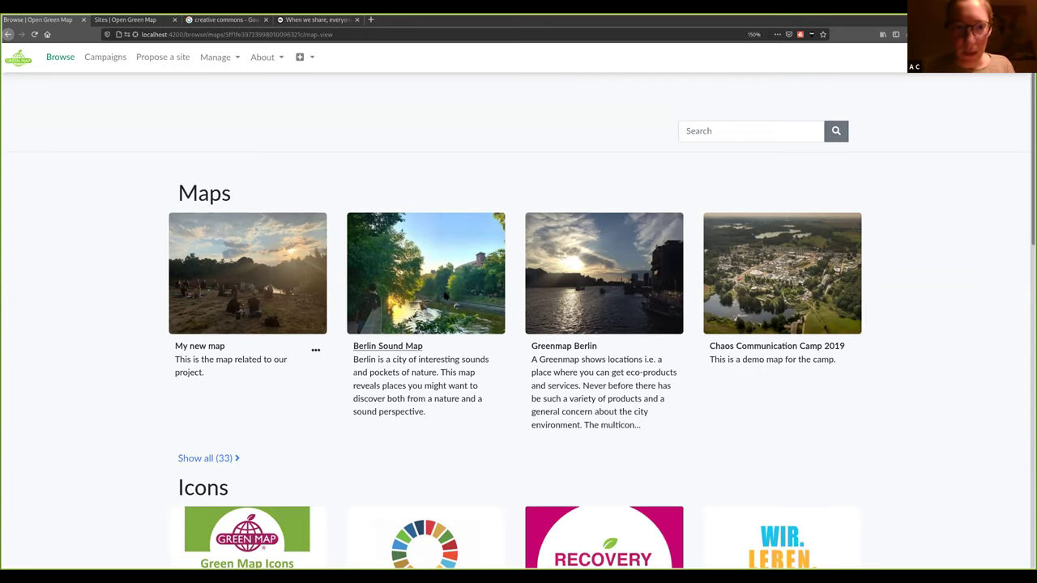
left_click(411, 346)
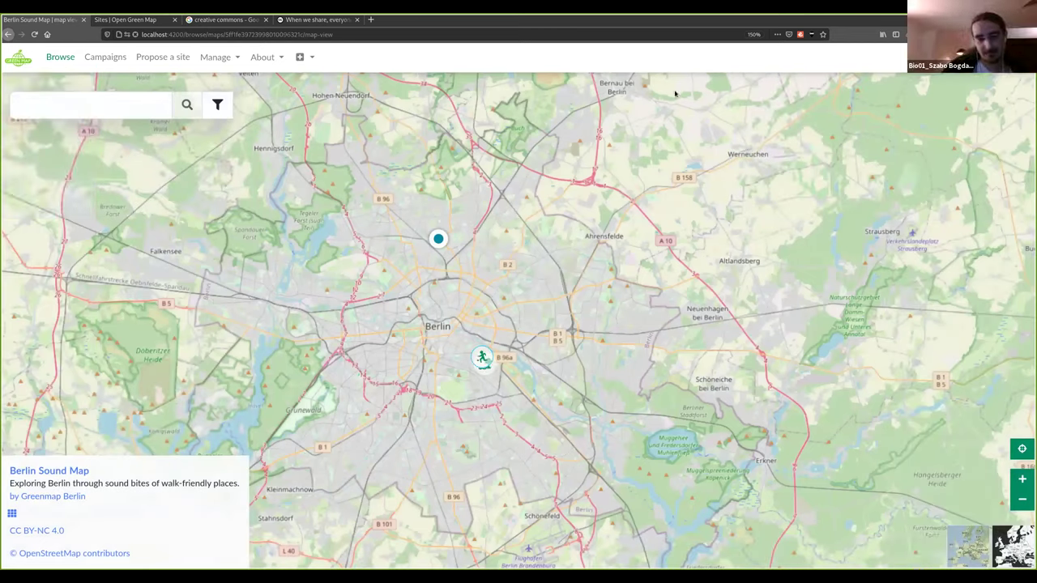
left_click(486, 363)
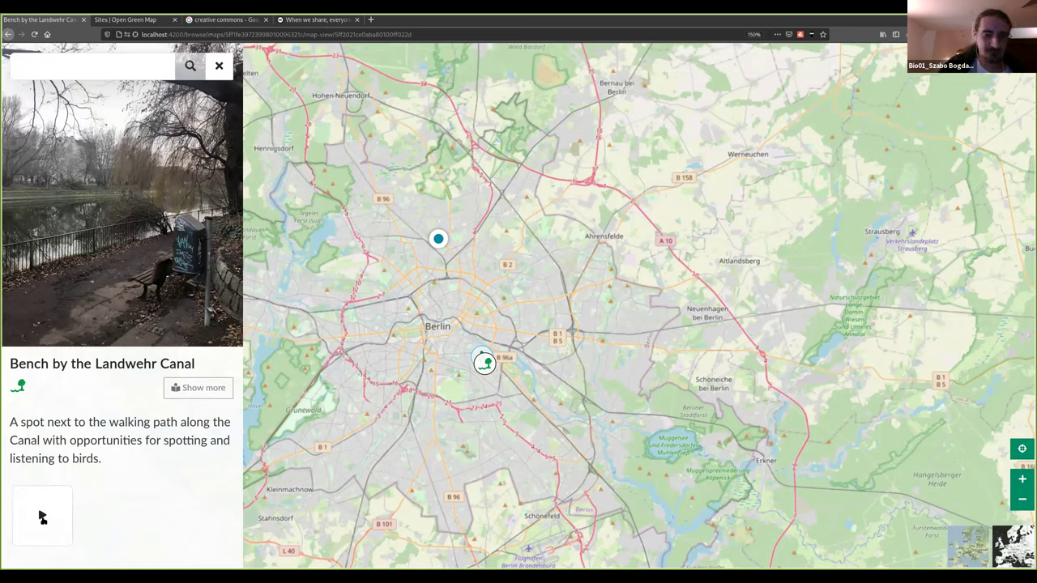
left_click(42, 516)
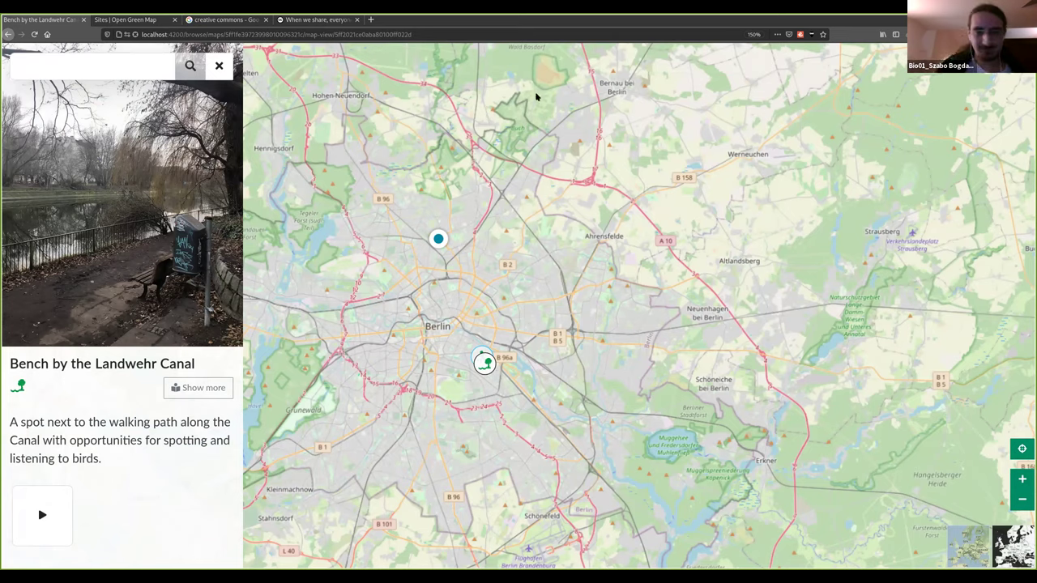
left_click(227, 72)
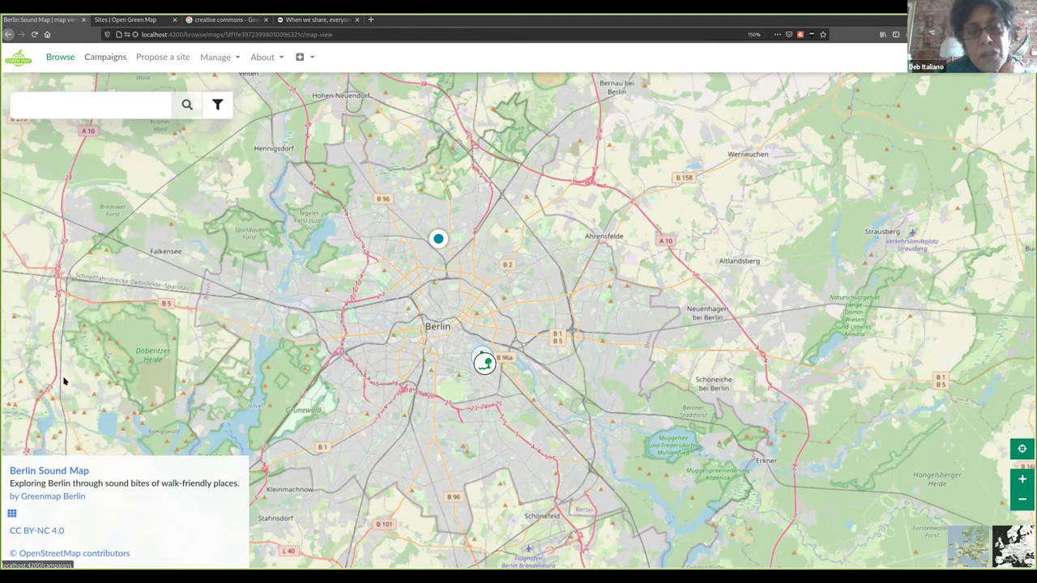
- Reopen the "Mapping Berlin Soundscapes" campaign from the campaigns overview and look through its description and answer form
left_click(63, 61)
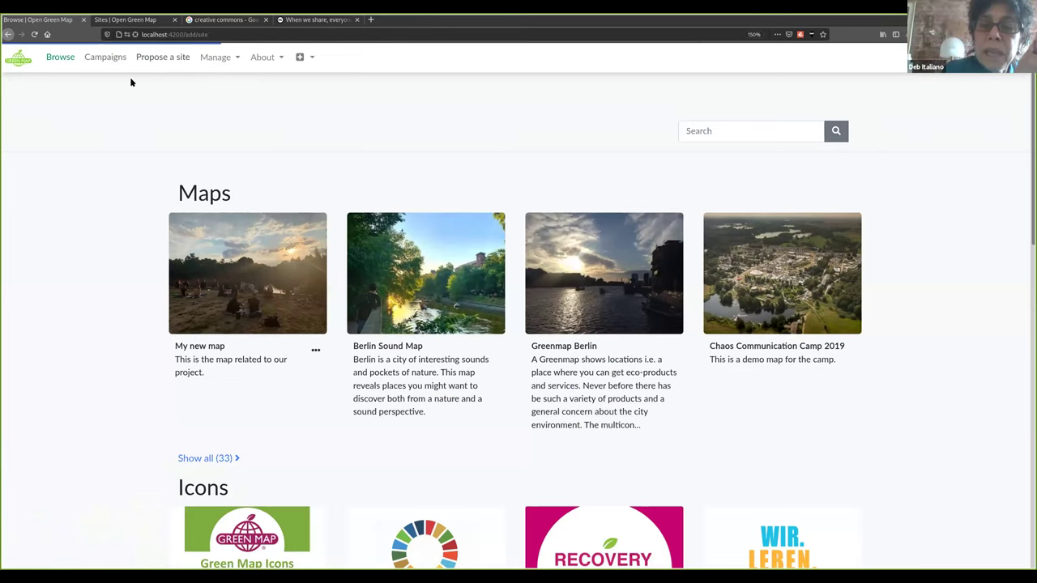
left_click(111, 57)
left_click(458, 367)
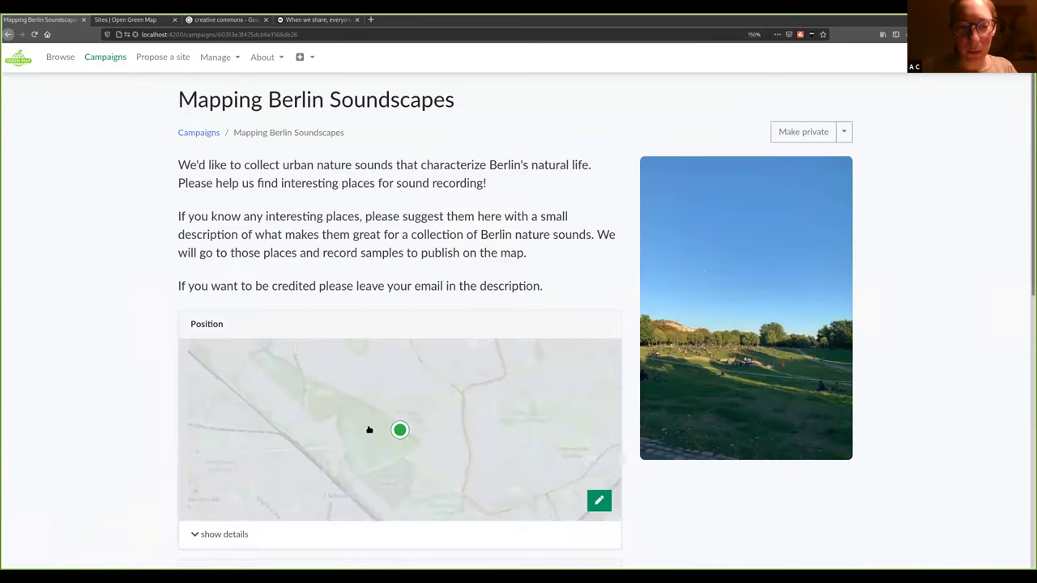
scroll(300, 346, "down", 5)
scroll(300, 346, "down", 3)
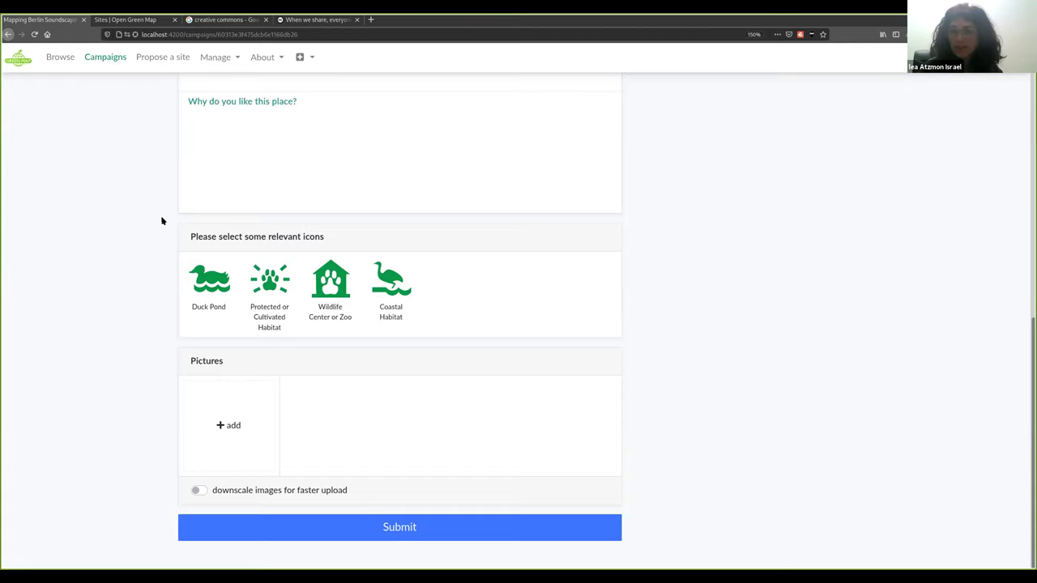
scroll(162, 220, "up", 1)
scroll(162, 218, "up", 2)
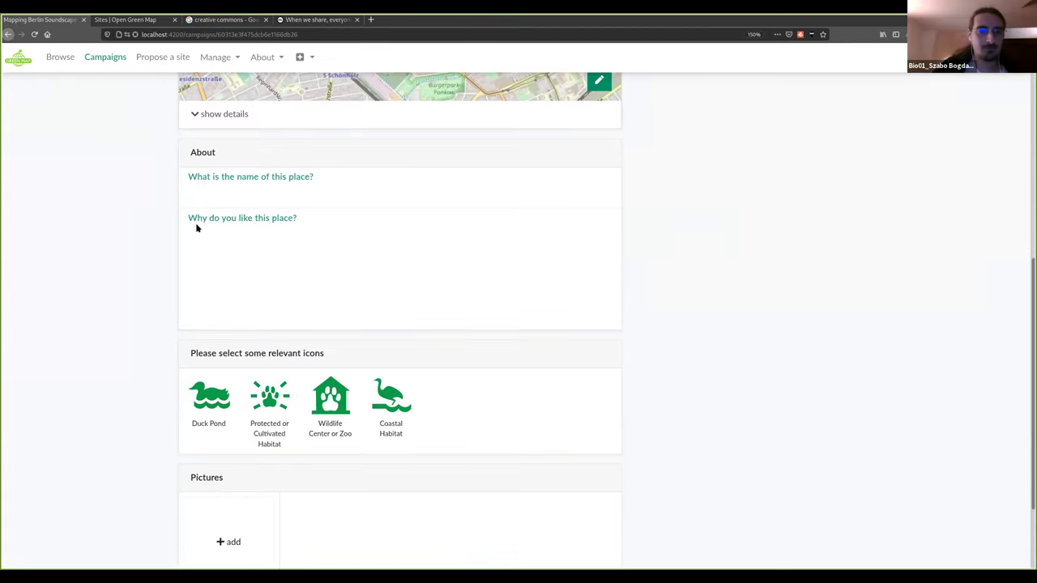
scroll(132, 433, "up", 5)
scroll(347, 375, "up", 1)
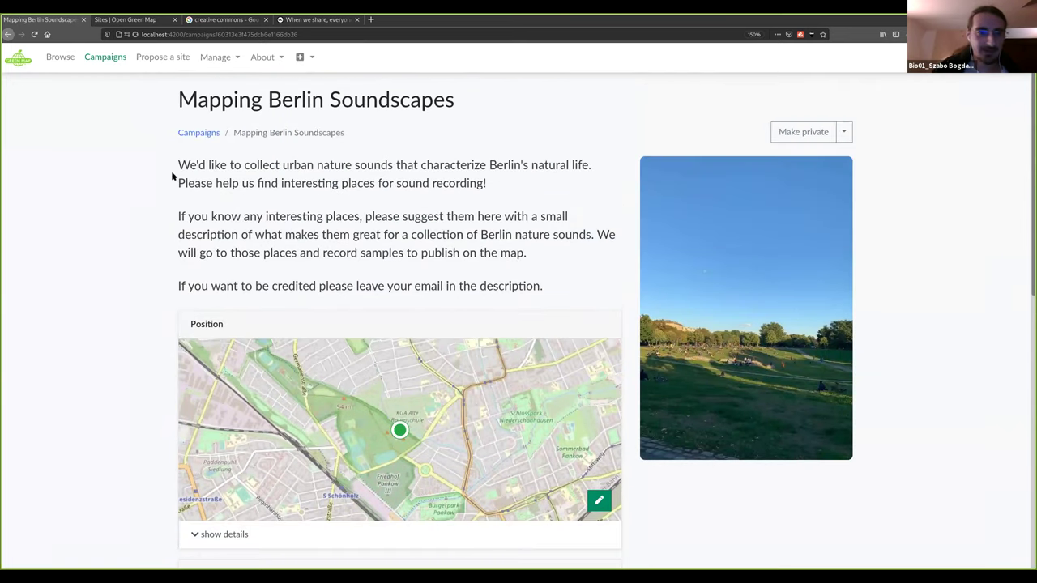
- Browse the maps, open "My new map" and go to its overview page to view the list of its sites
left_click(59, 57)
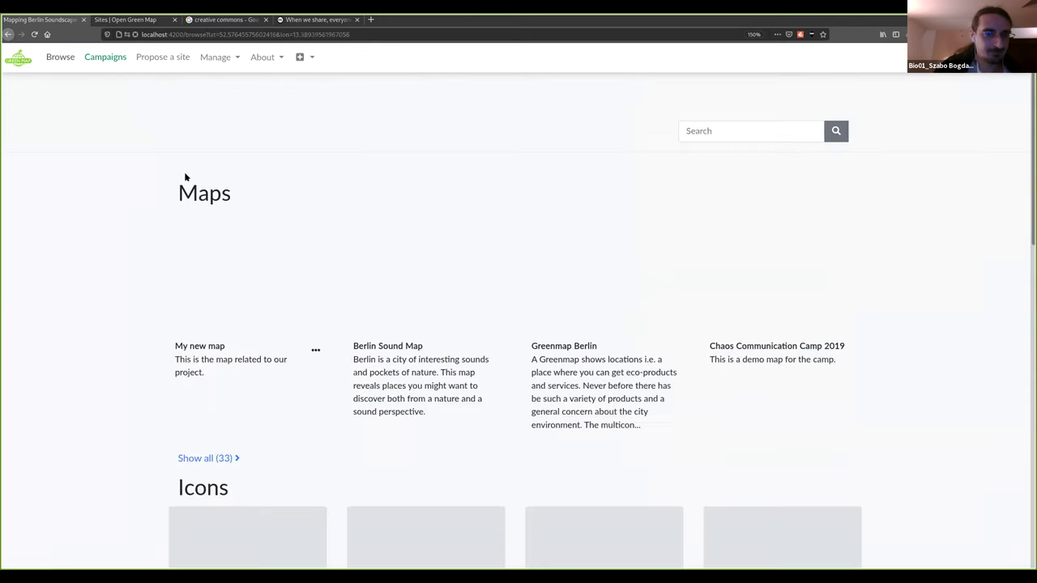
scroll(263, 362, "down", 5)
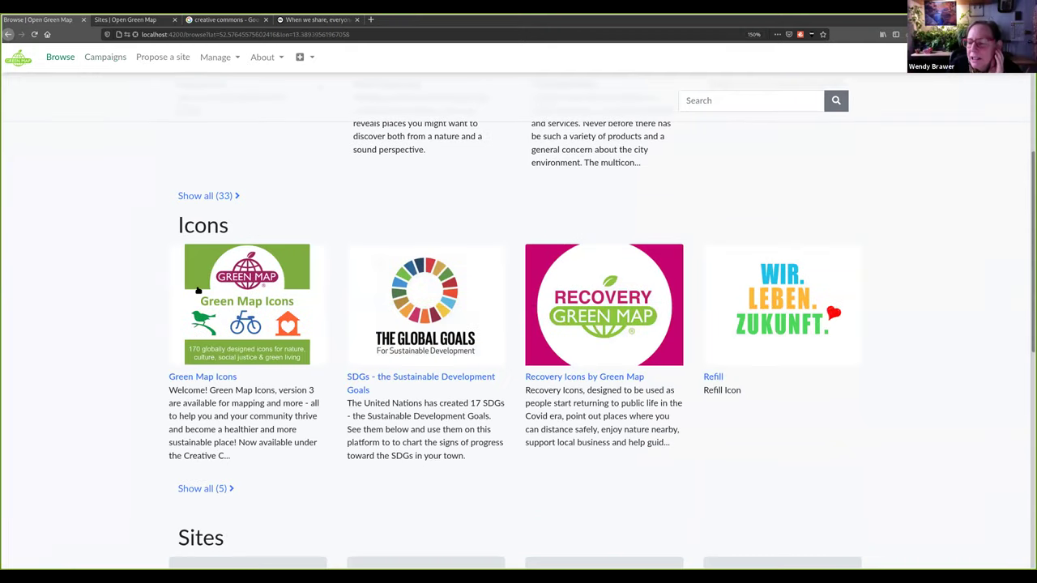
scroll(379, 337, "up", 3)
left_click(186, 287)
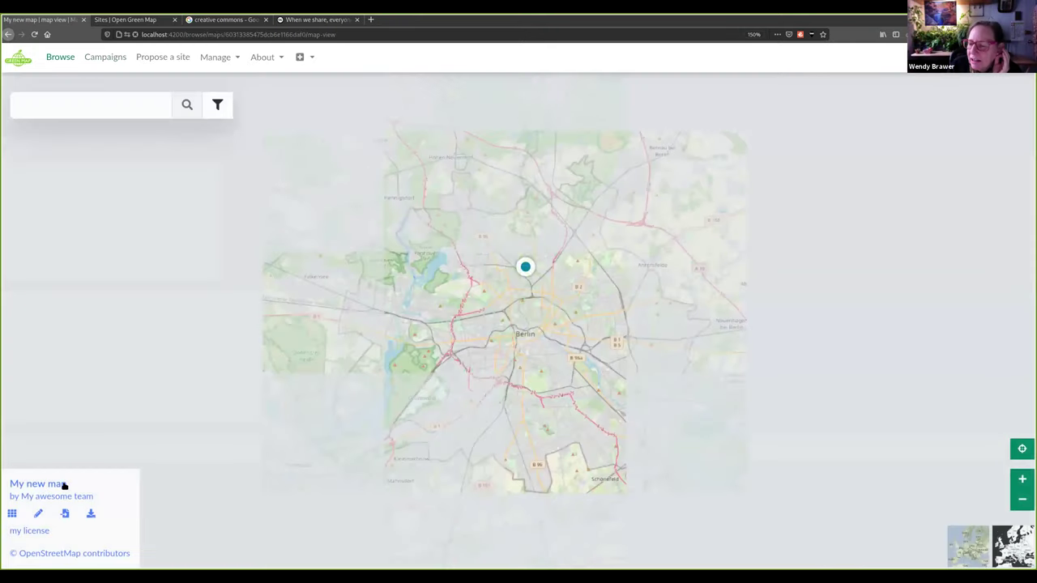
left_click(64, 484)
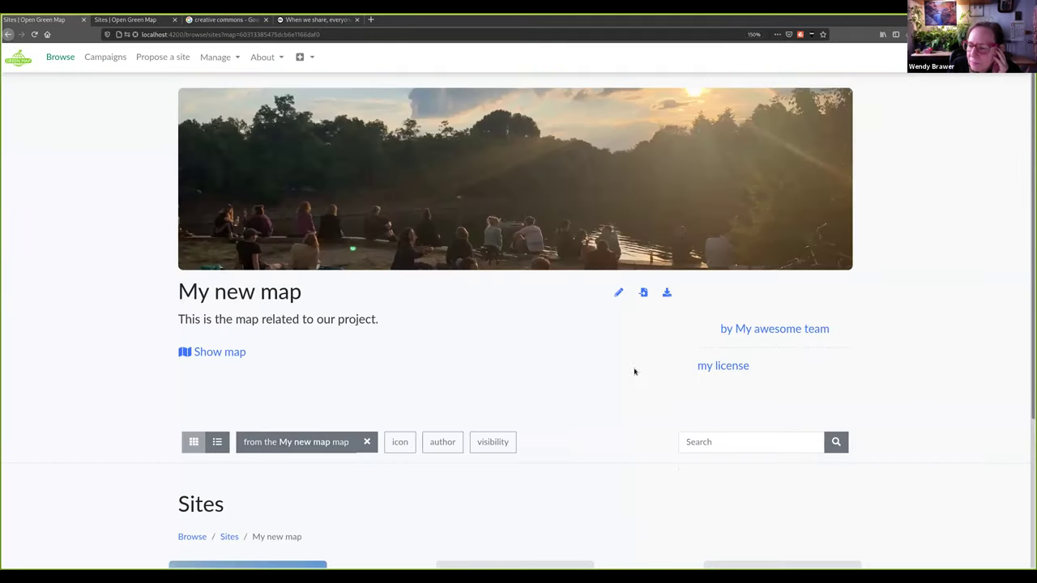
scroll(679, 426, "down", 3)
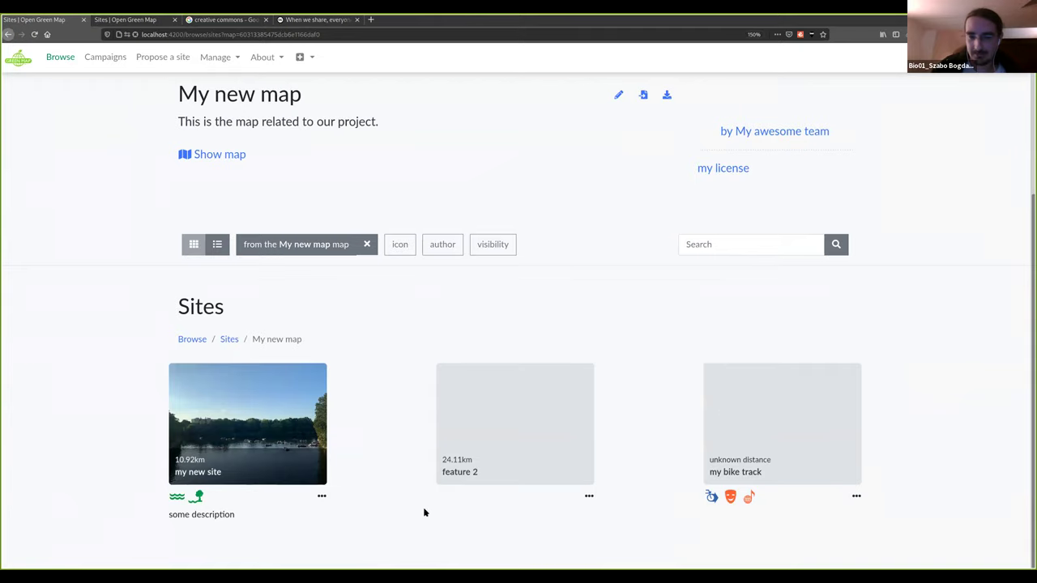
- Open "my new site" for editing and examine its icons, geometry and the section for adding sounds
left_click(322, 496)
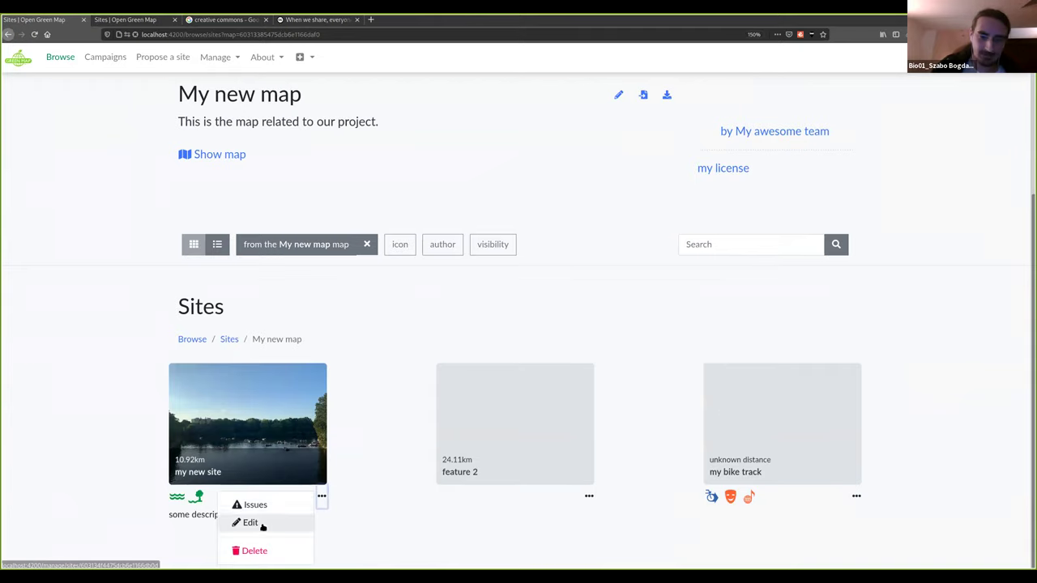
left_click(243, 523)
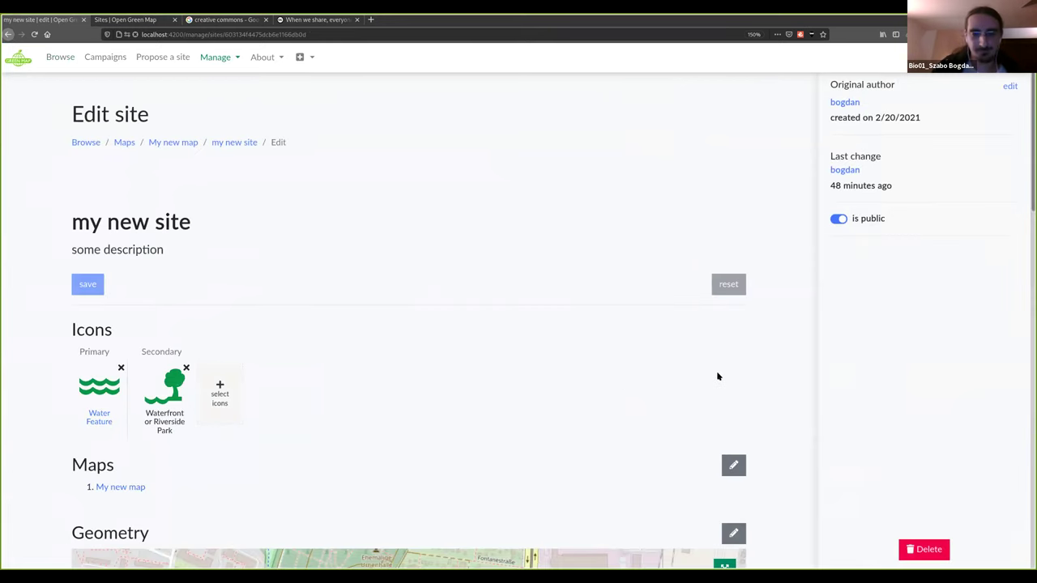
scroll(753, 356, "down", 3)
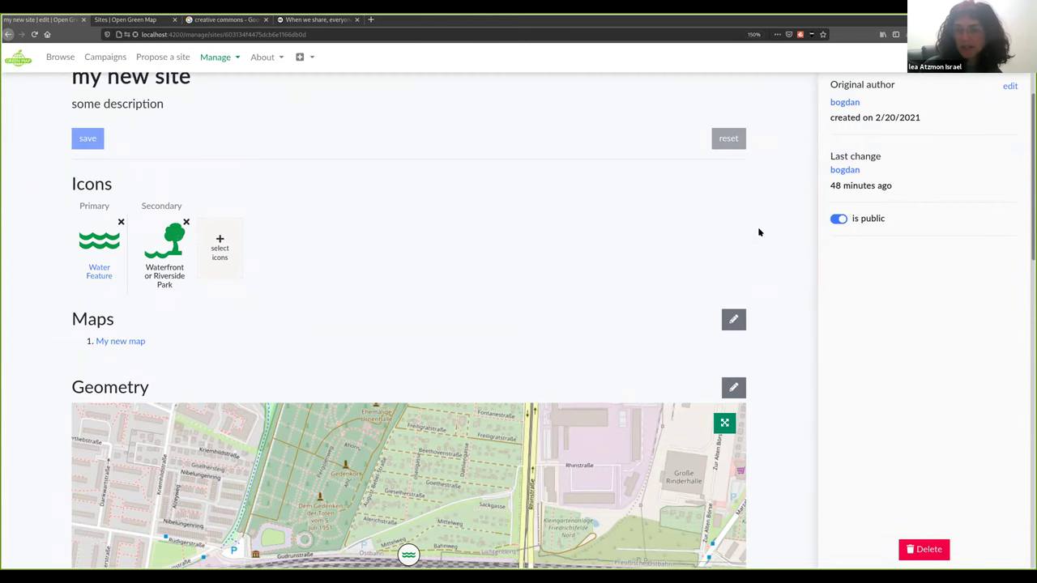
scroll(751, 235, "up", 3)
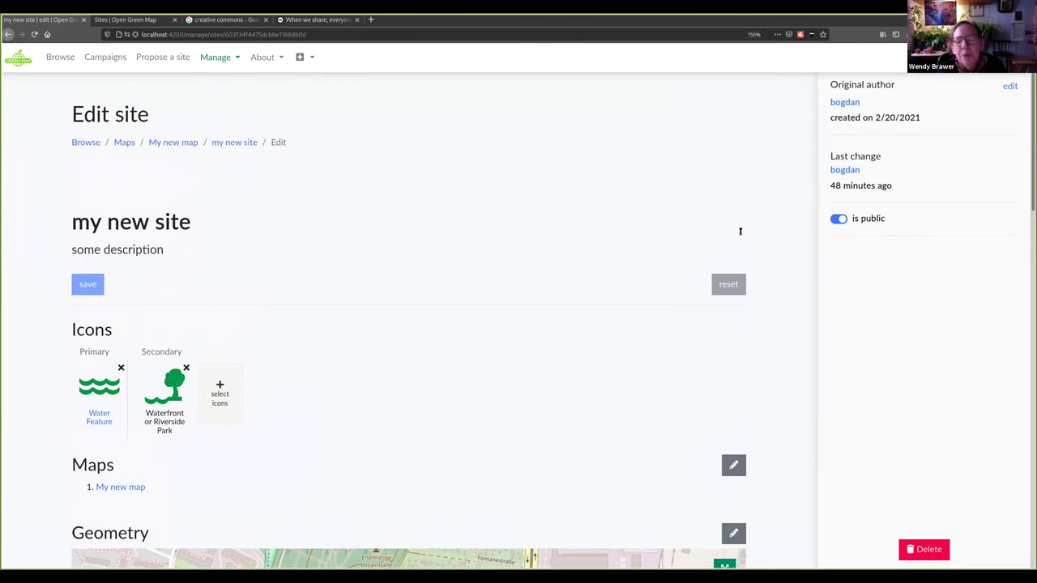
scroll(839, 281, "down", 3)
scroll(166, 174, "down", 15)
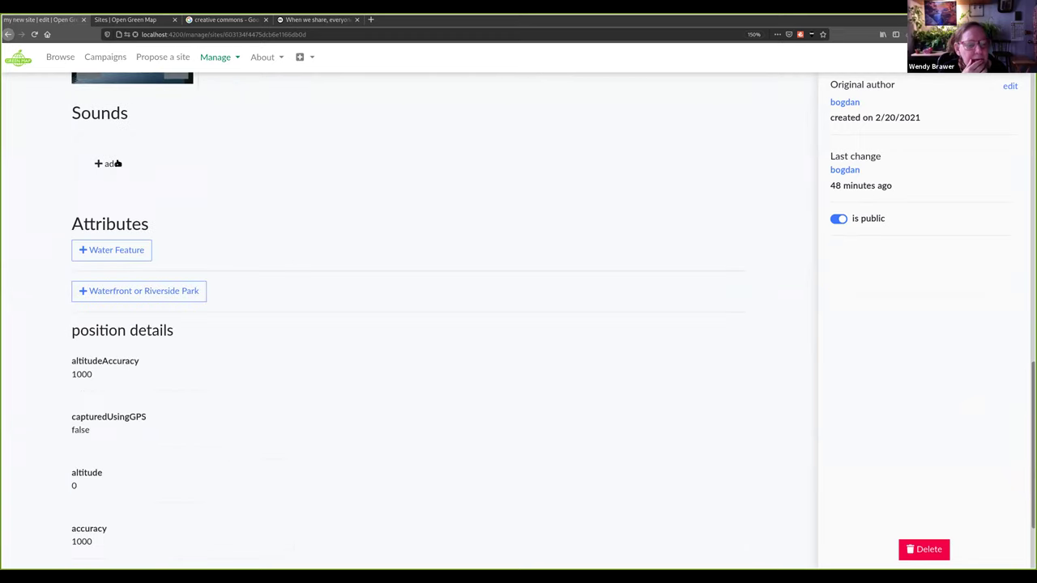
left_click_drag(73, 121, 132, 185)
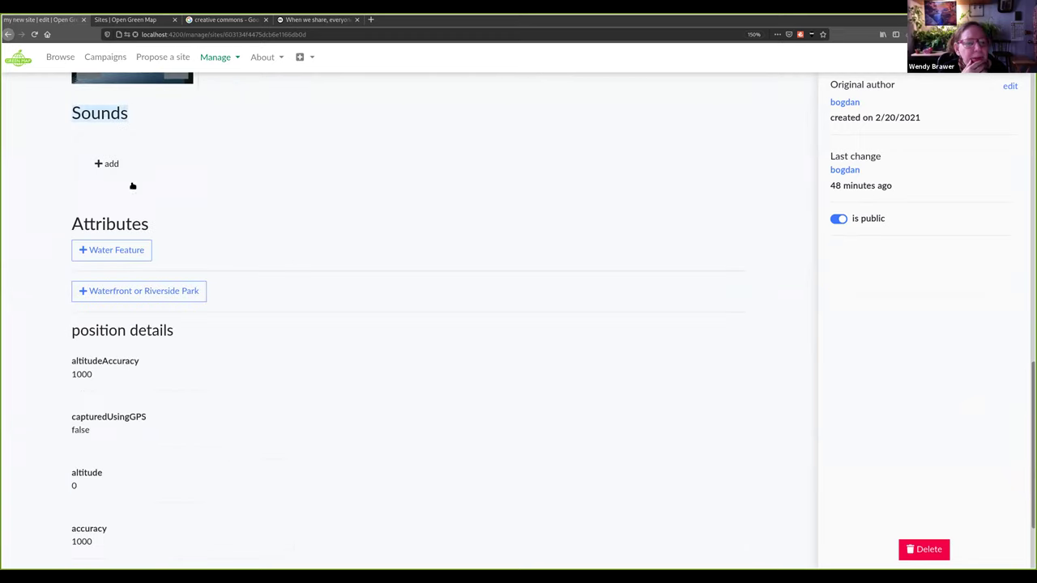
left_click(180, 192)
left_click(114, 171)
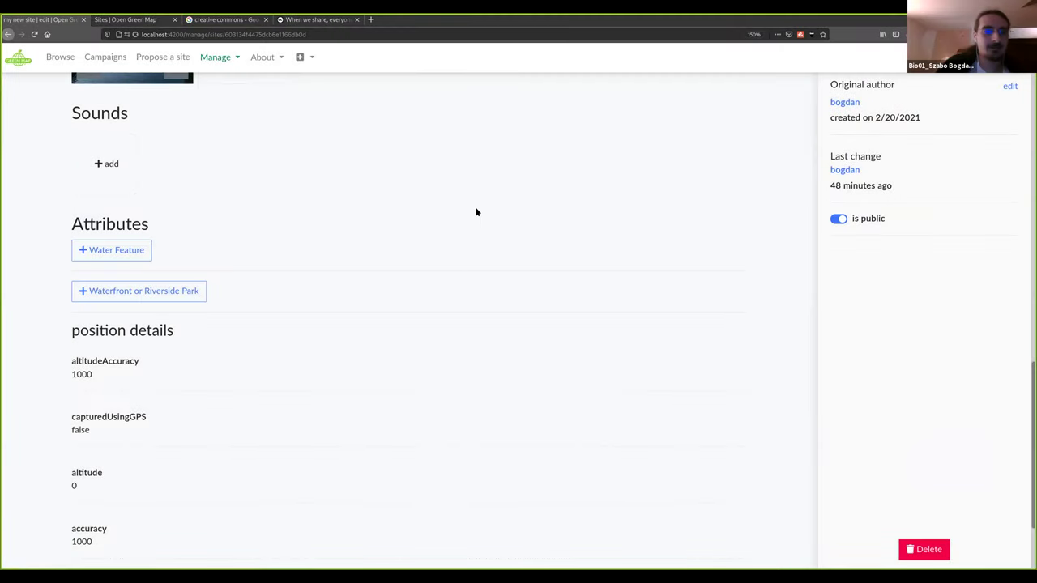
scroll(295, 188, "up", 2)
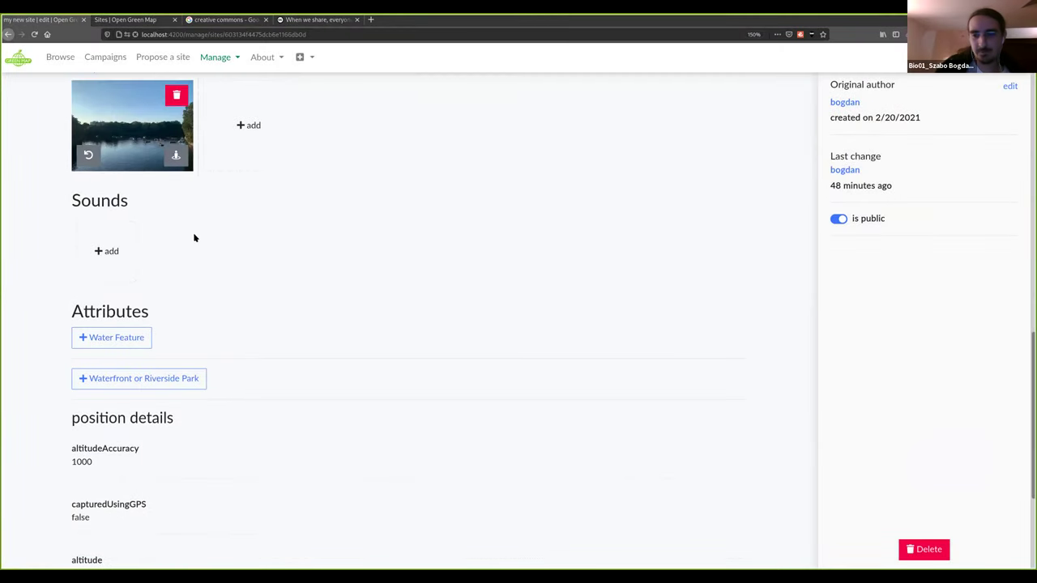